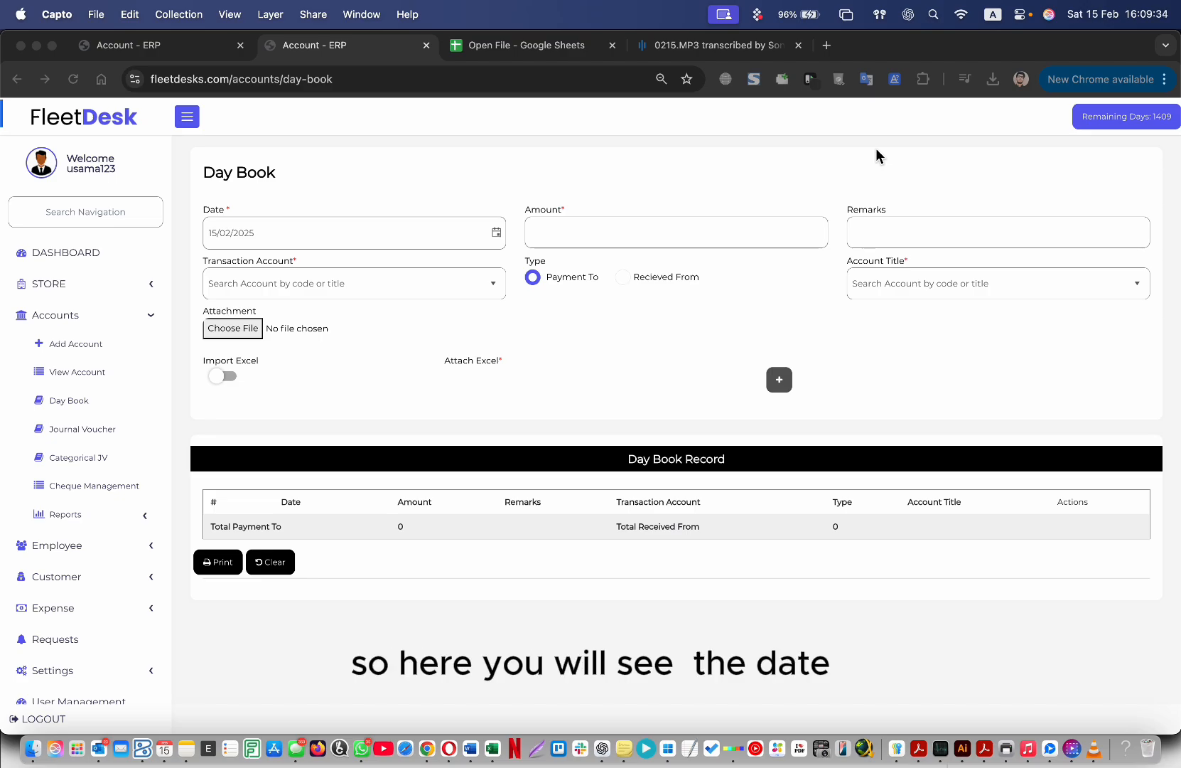
- Fill in the day book entry with an amount of 100 and the remark "advance for fuel"
{"action": "left_click", "coordinate": [245, 229]}
{"action": "left_click", "coordinate": [245, 229]}
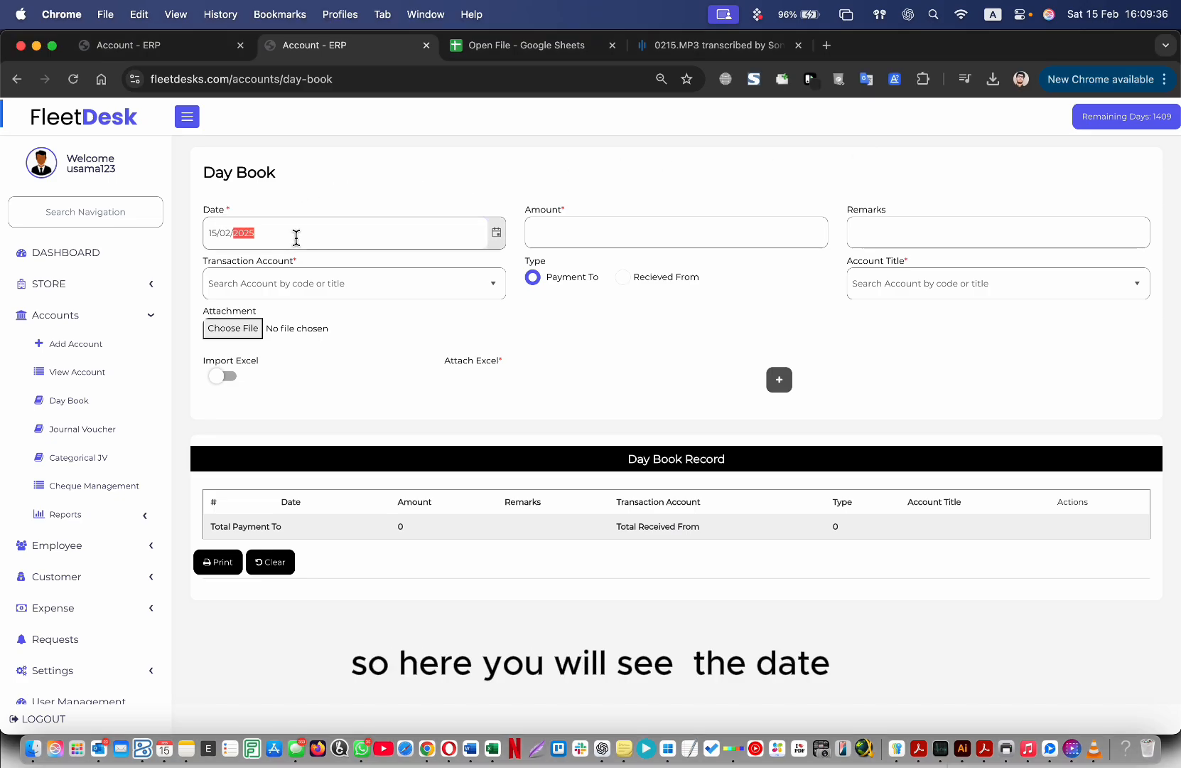
{"action": "left_click", "coordinate": [537, 235]}
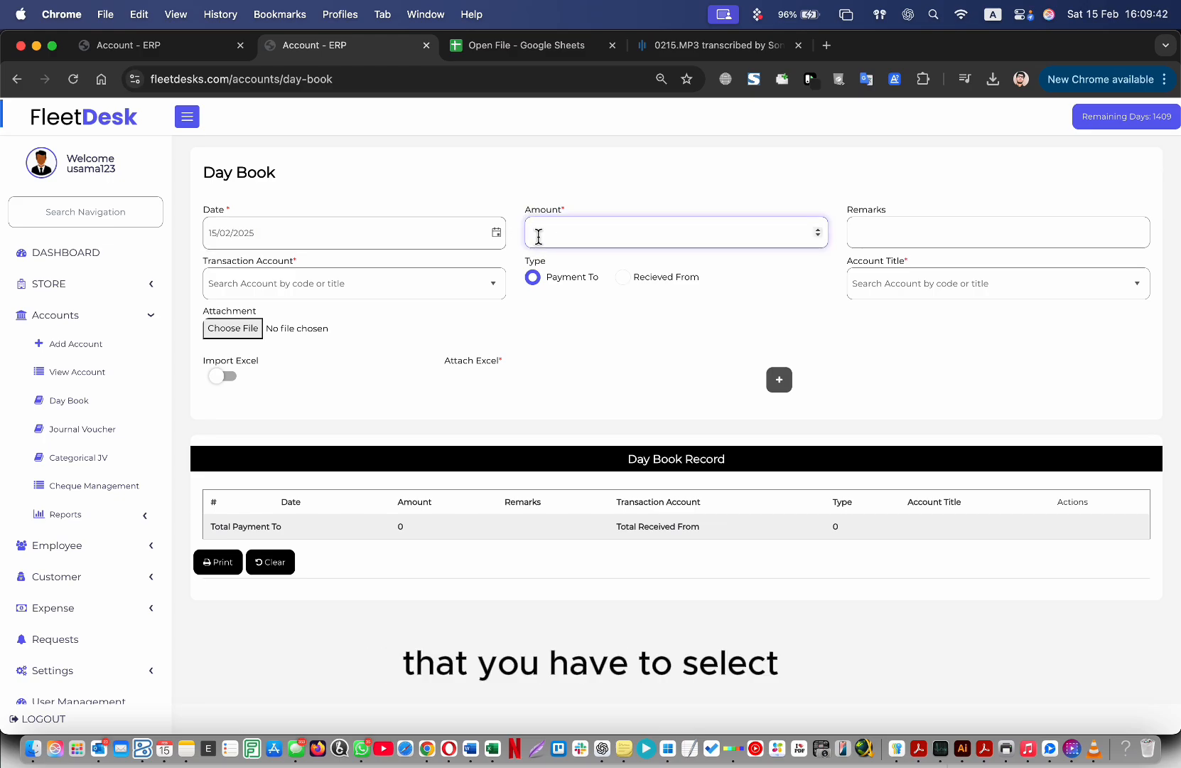
{"action": "type", "text": "100"}
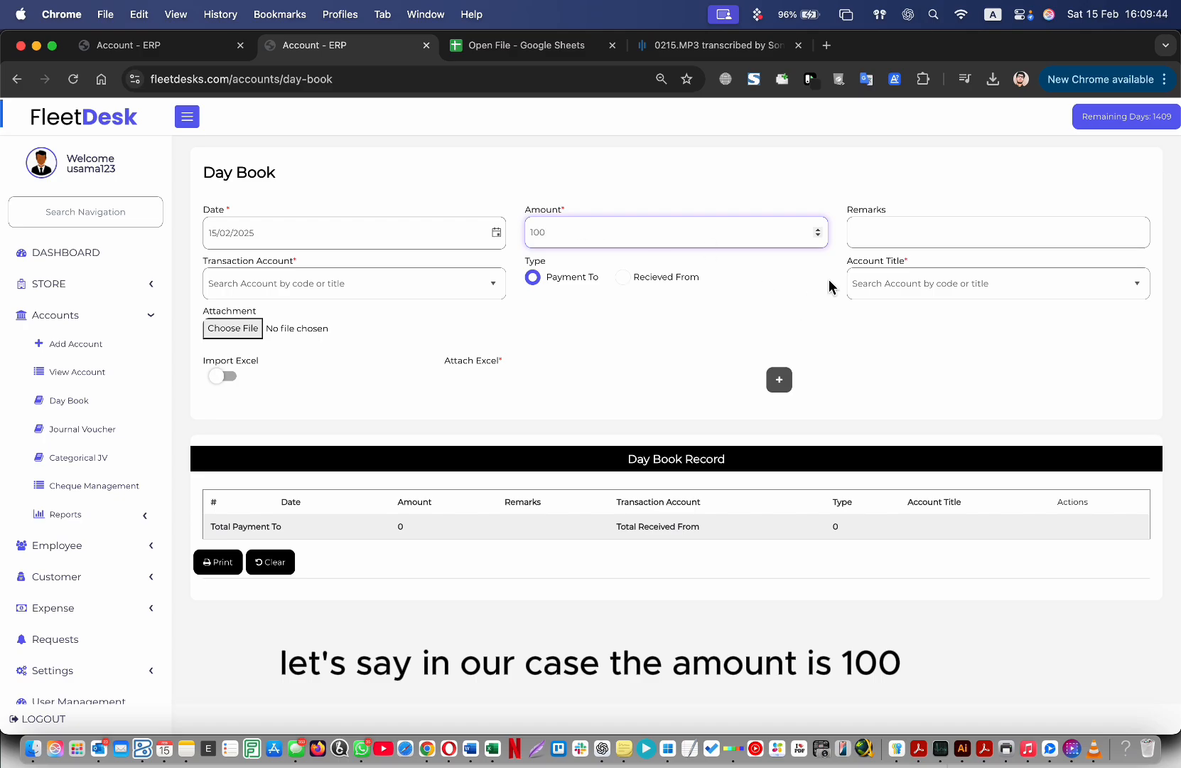
{"action": "left_click", "coordinate": [933, 235]}
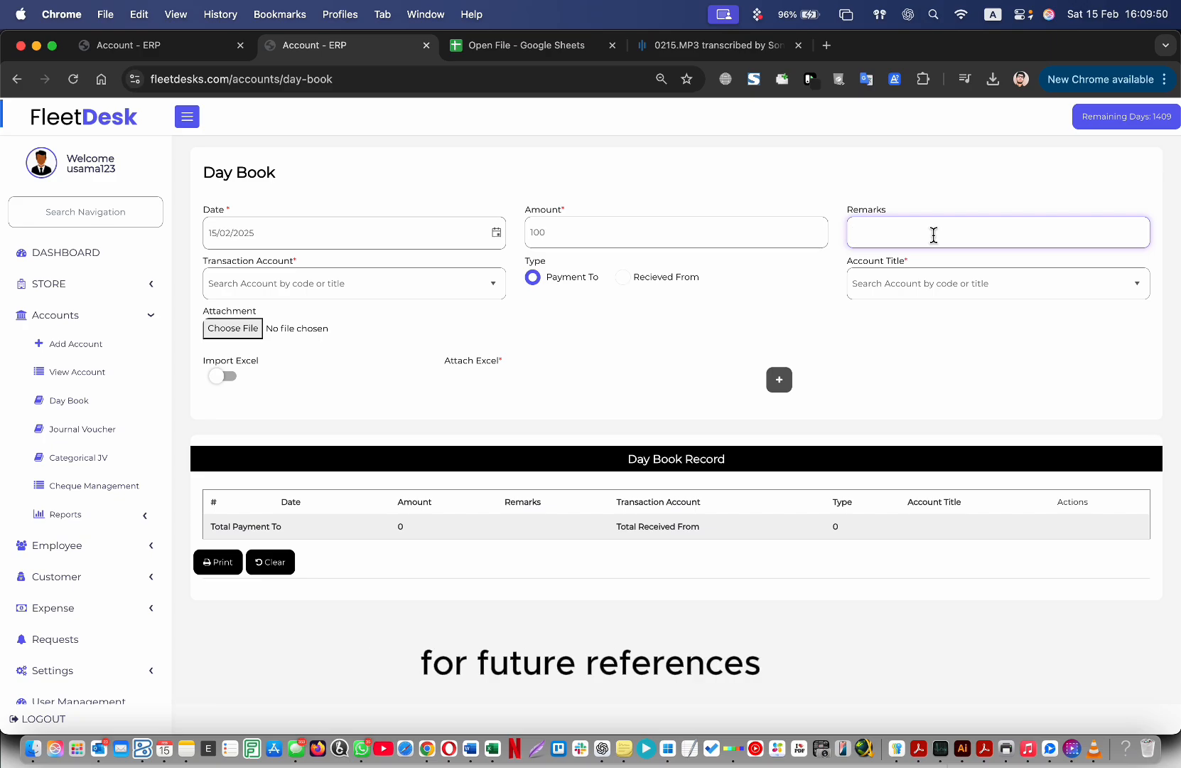
{"action": "type", "text": "ad"}
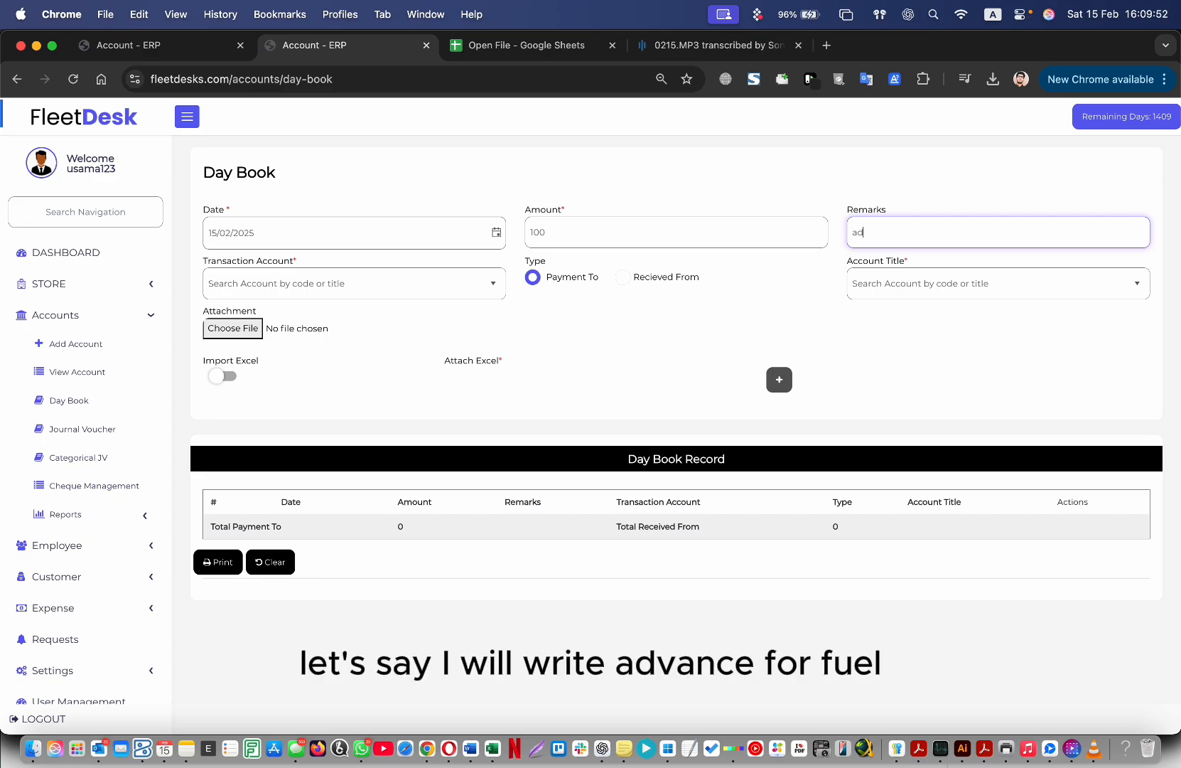
{"action": "type", "text": "vance for fuel"}
{"action": "left_click", "coordinate": [435, 257]}
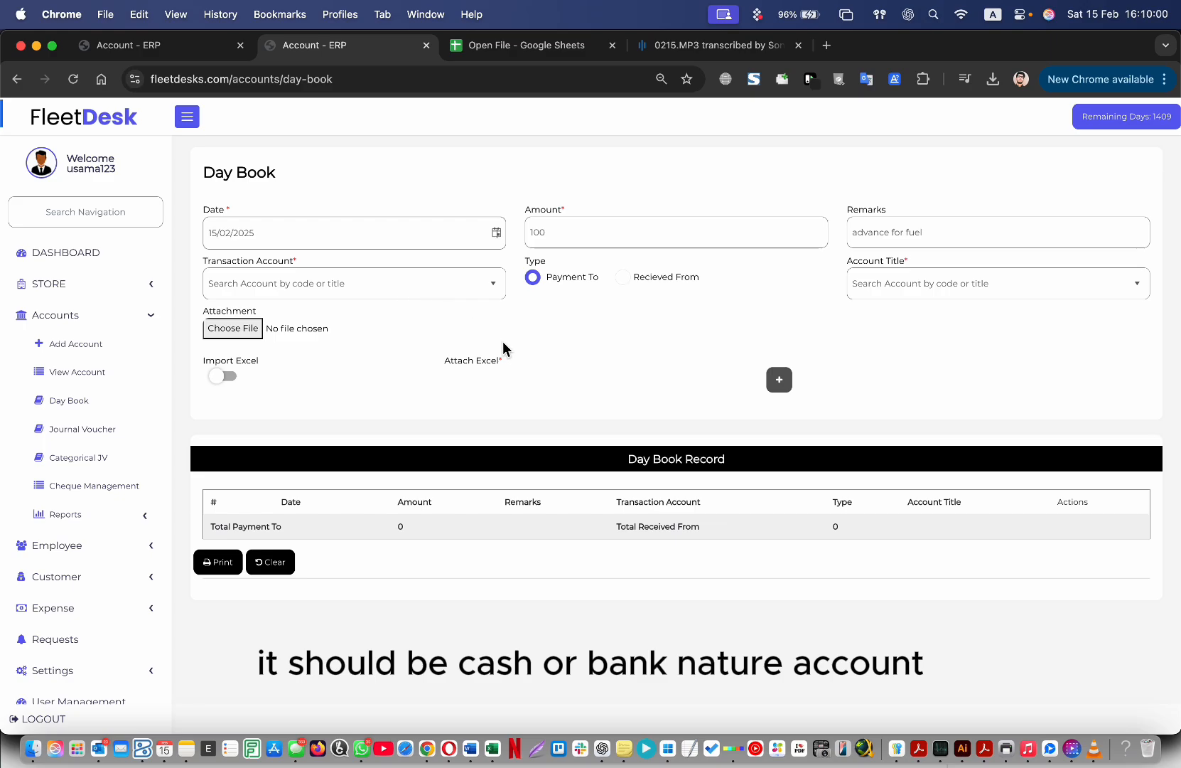
{"action": "left_click", "coordinate": [210, 261]}
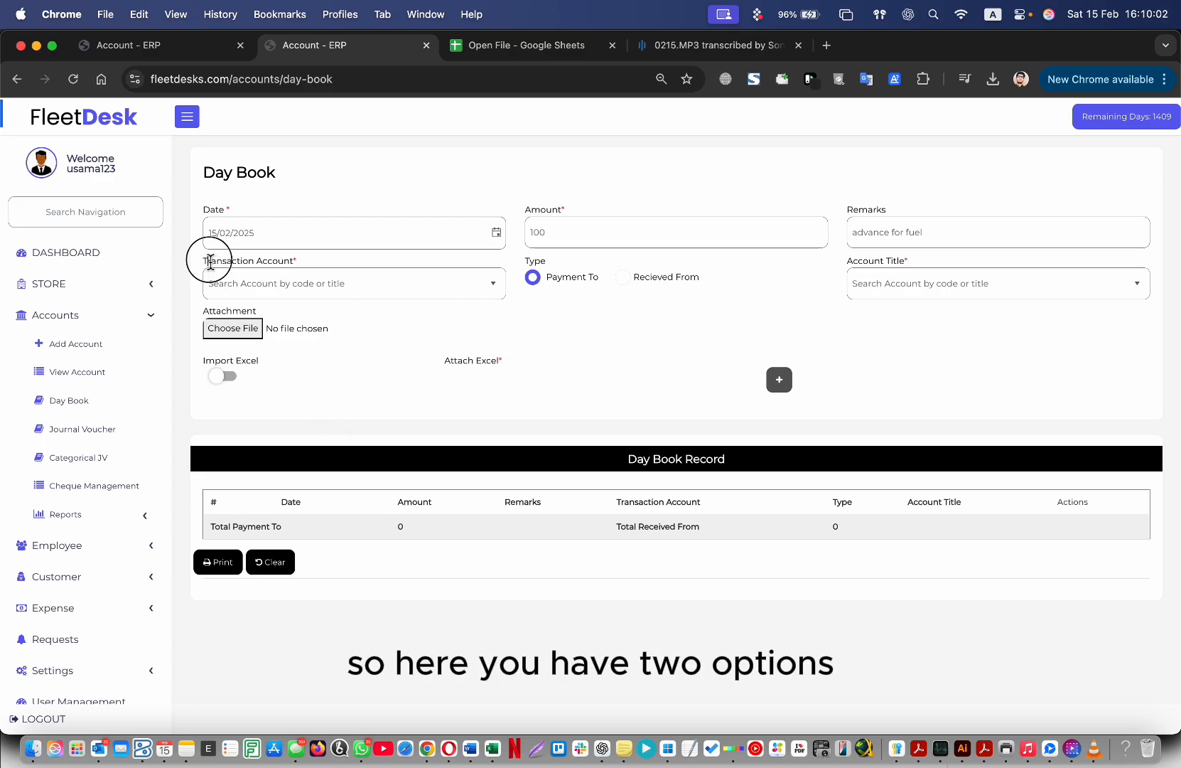
{"action": "left_click_drag", "start_coordinate": [210, 261], "coordinate": [283, 262]}
{"action": "left_click_drag", "start_coordinate": [858, 264], "coordinate": [915, 275]}
{"action": "left_click", "coordinate": [963, 360]}
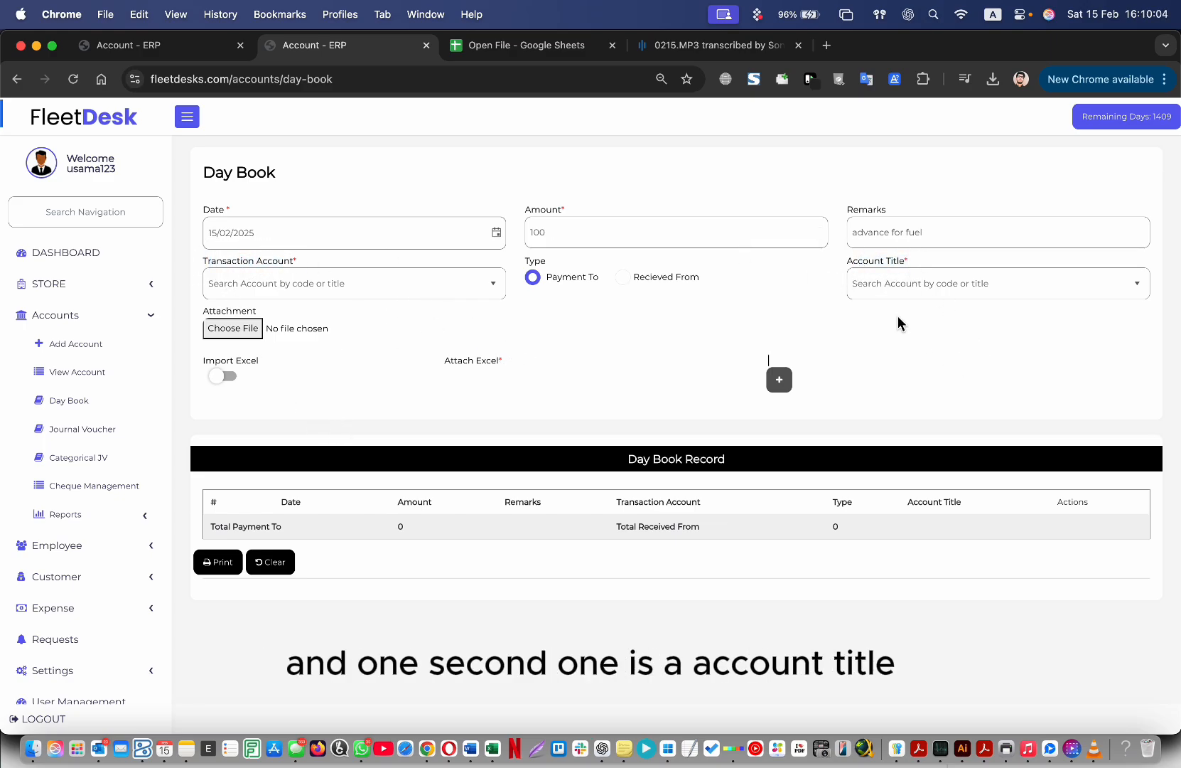
{"action": "left_click", "coordinate": [222, 261]}
{"action": "left_click", "coordinate": [871, 264]}
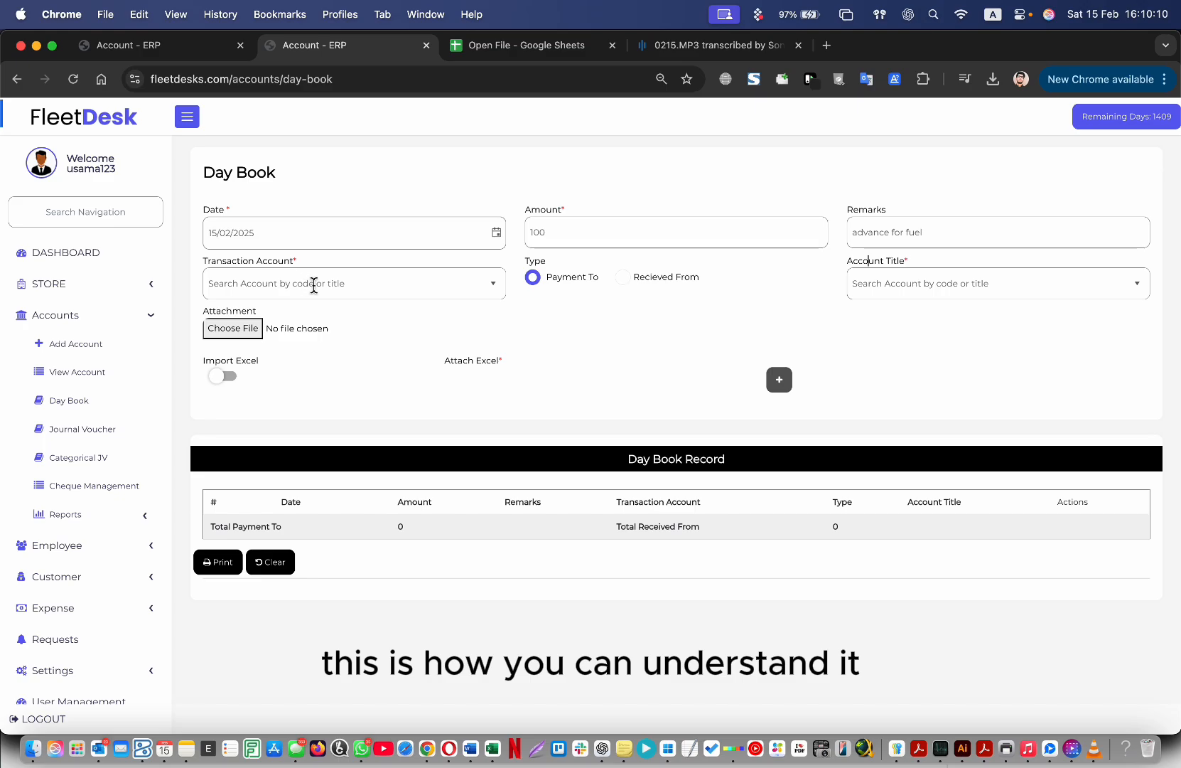
- Set the transaction account to Commercial Bank of Dubai and the account title to Cash
{"action": "double_click", "coordinate": [227, 261]}
{"action": "left_click", "coordinate": [290, 281]}
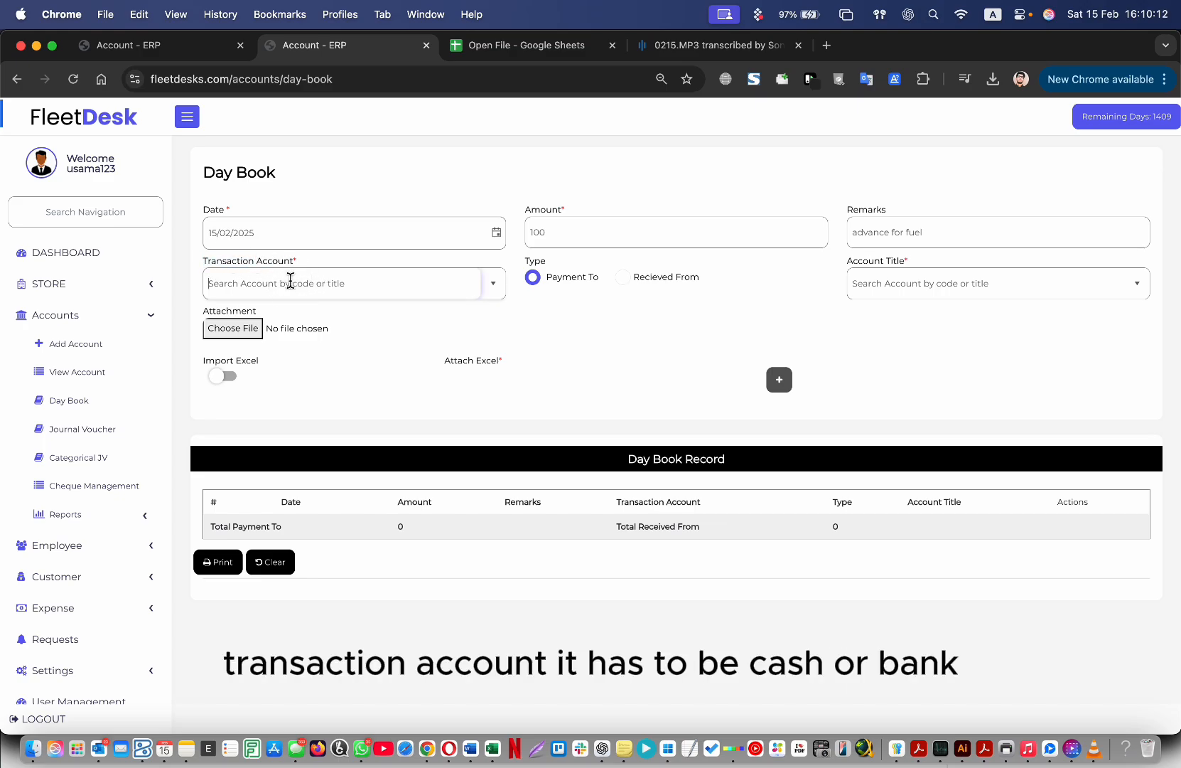
{"action": "left_click", "coordinate": [502, 284]}
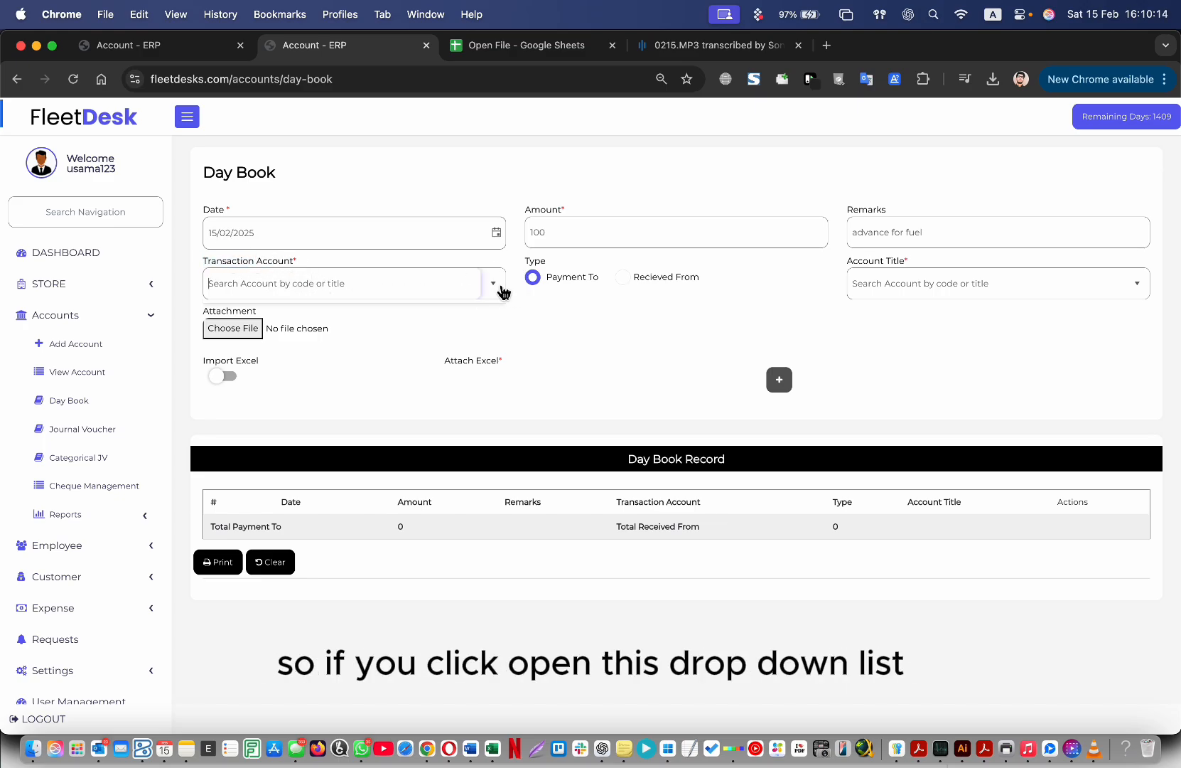
{"action": "left_click", "coordinate": [501, 286]}
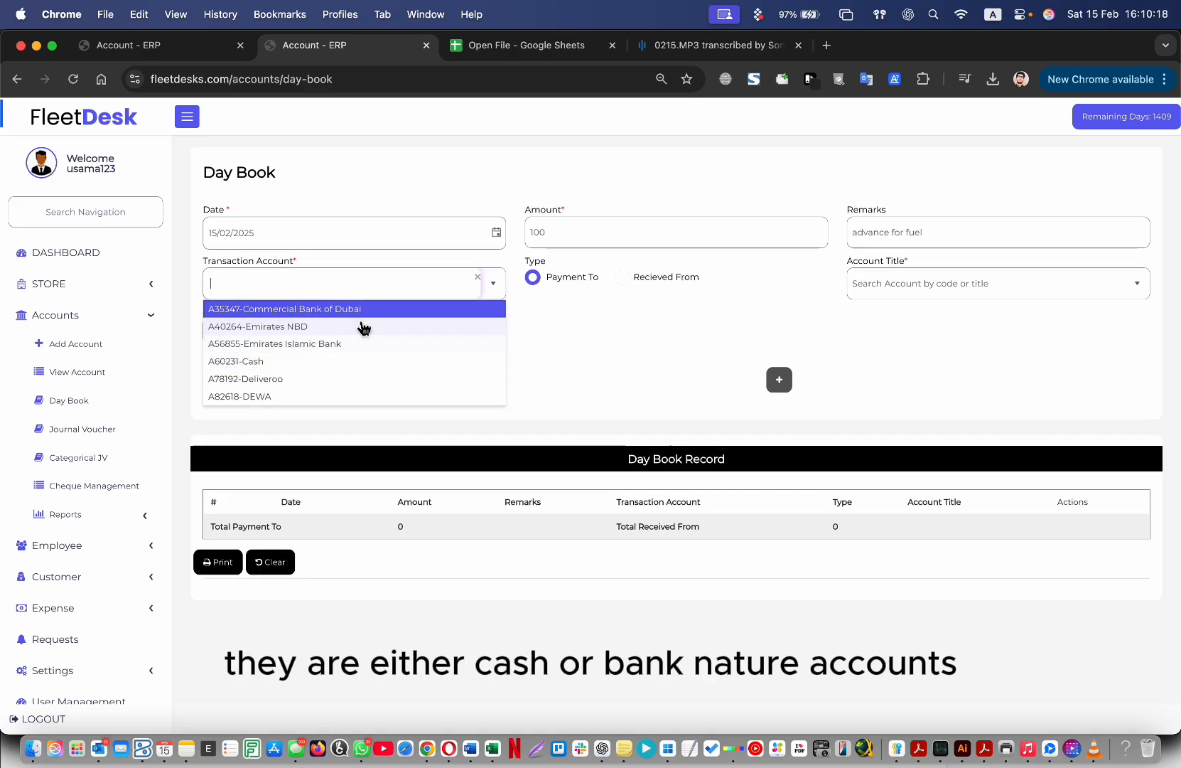
{"action": "left_click", "coordinate": [579, 402]}
{"action": "left_click", "coordinate": [377, 282]}
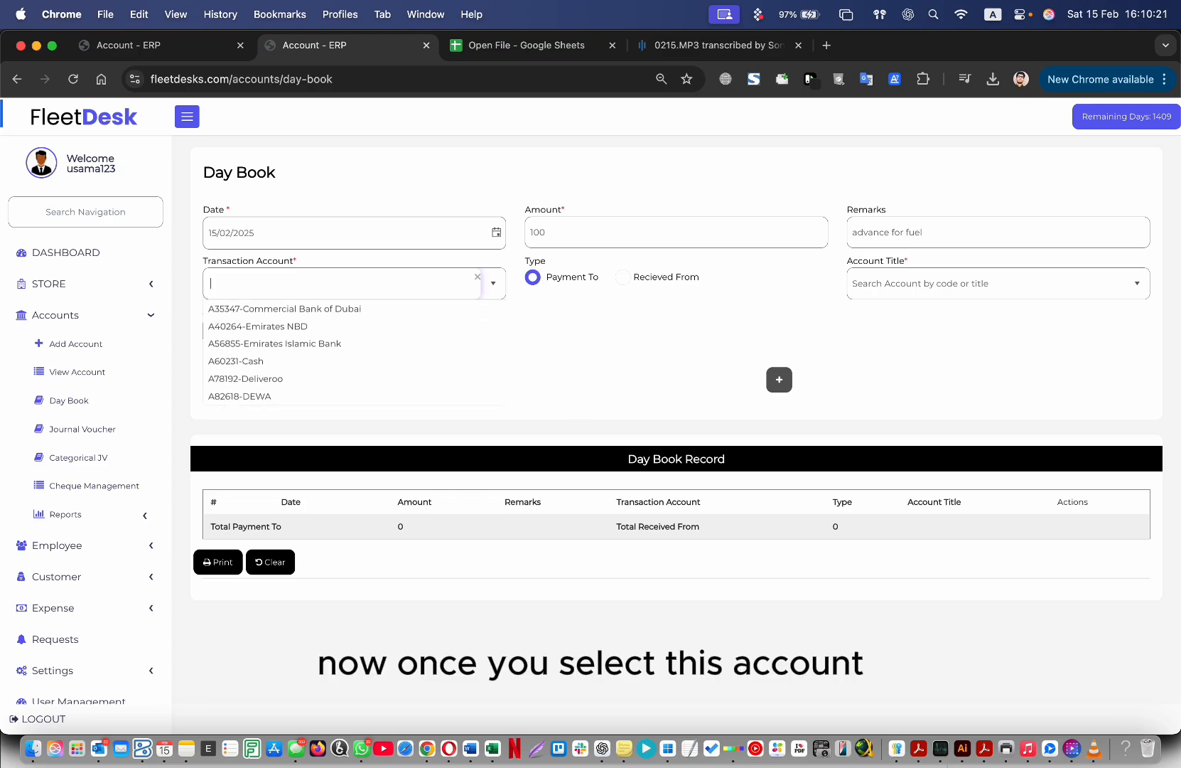
{"action": "left_click", "coordinate": [348, 313]}
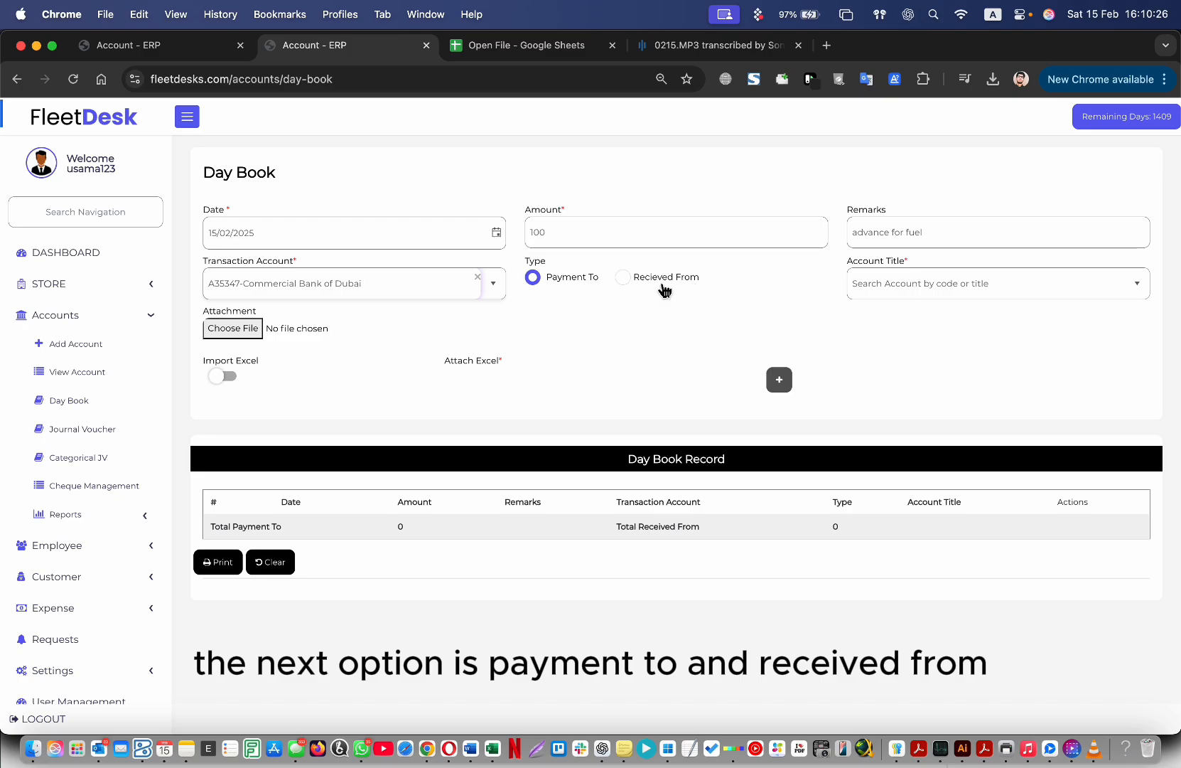
{"action": "left_click_drag", "start_coordinate": [347, 283], "coordinate": [246, 283]}
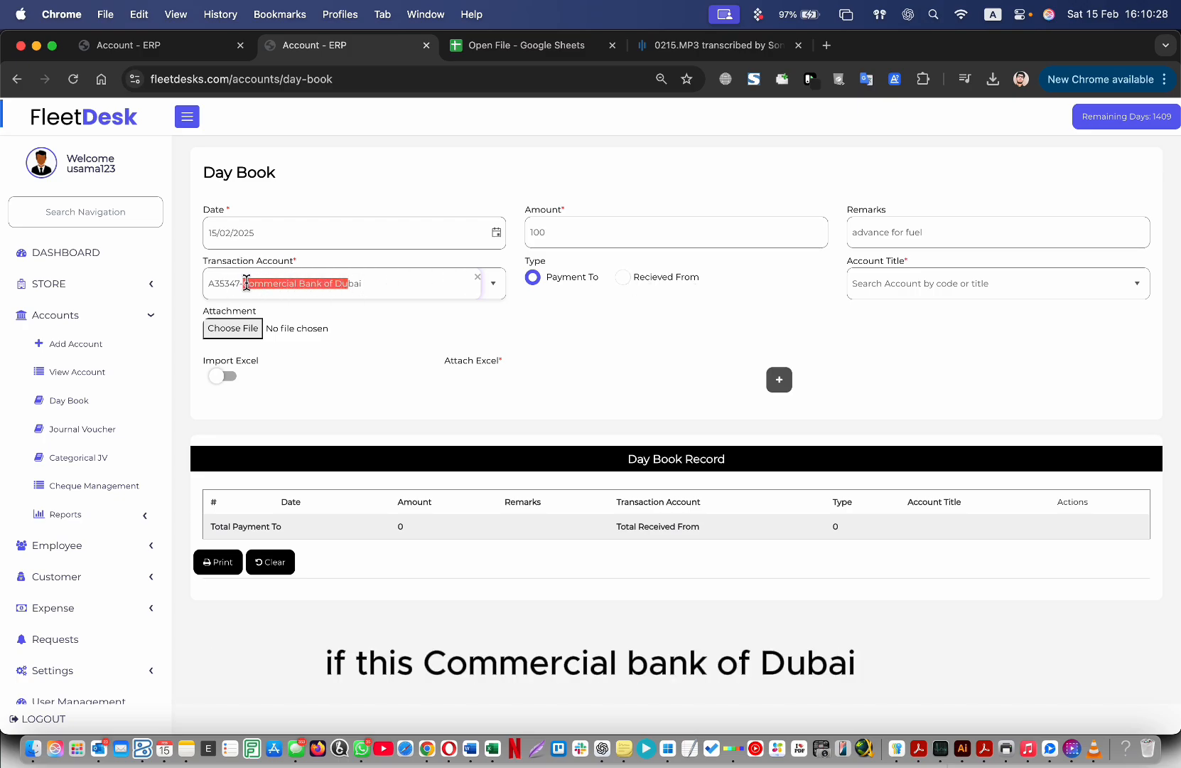
{"action": "left_click", "coordinate": [932, 277]}
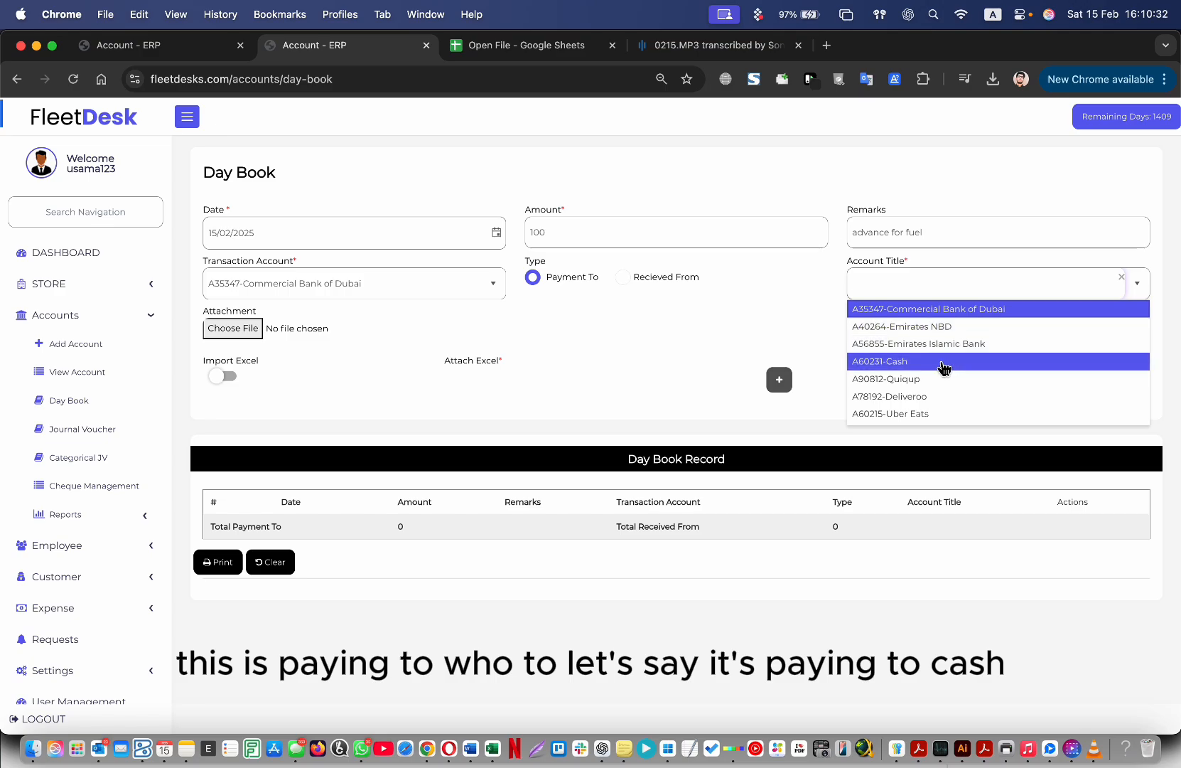
{"action": "left_click", "coordinate": [944, 367]}
- Replace the entry's remark with "petty cash" and change the amount to 1000
{"action": "left_click", "coordinate": [904, 235]}
{"action": "key", "text": "super+a"}
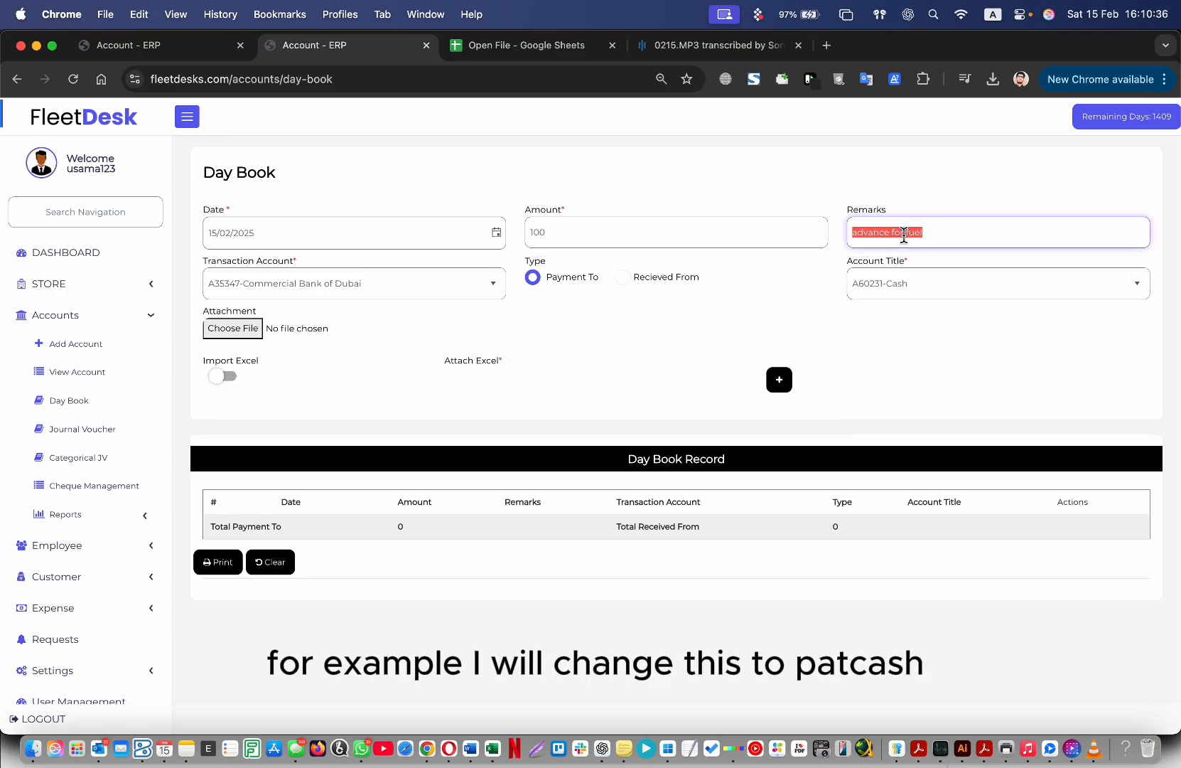
{"action": "type", "text": "petty cash"}
{"action": "left_click", "coordinate": [659, 231]}
{"action": "type", "text": "0"}
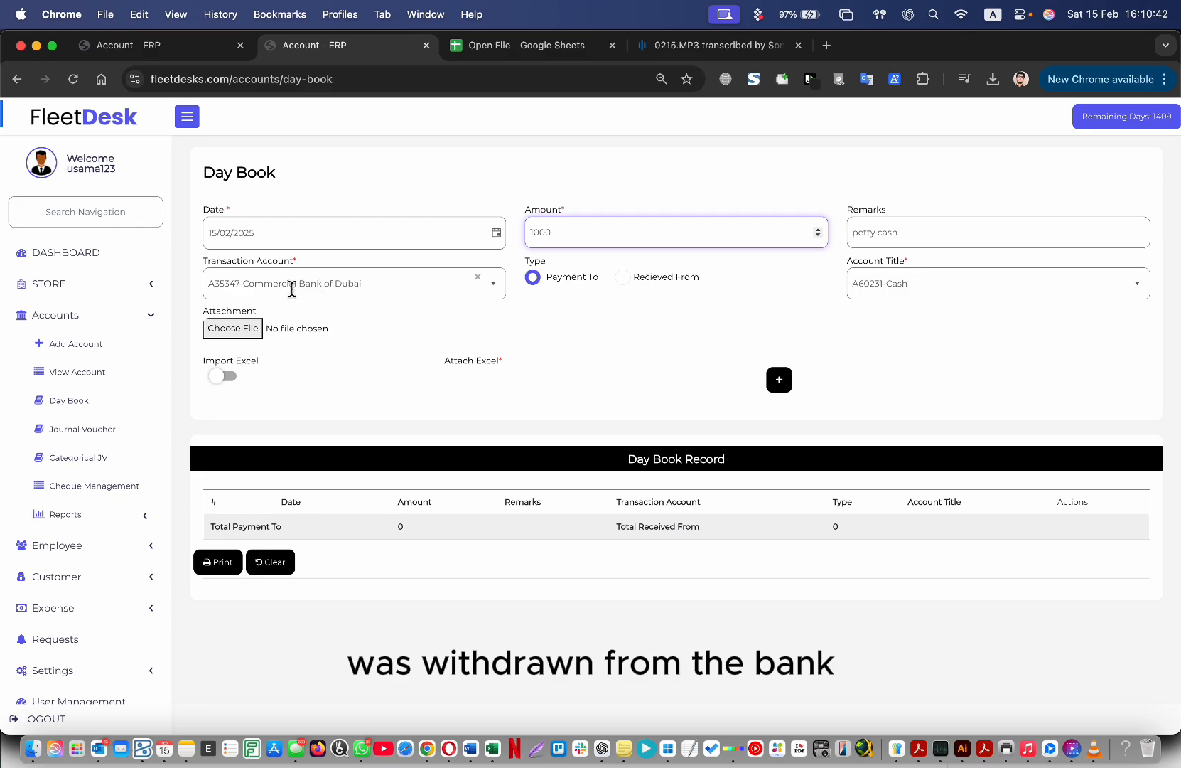
- Set the entry's transaction type to Recieved From
{"action": "left_click_drag", "start_coordinate": [249, 283], "coordinate": [322, 288]}
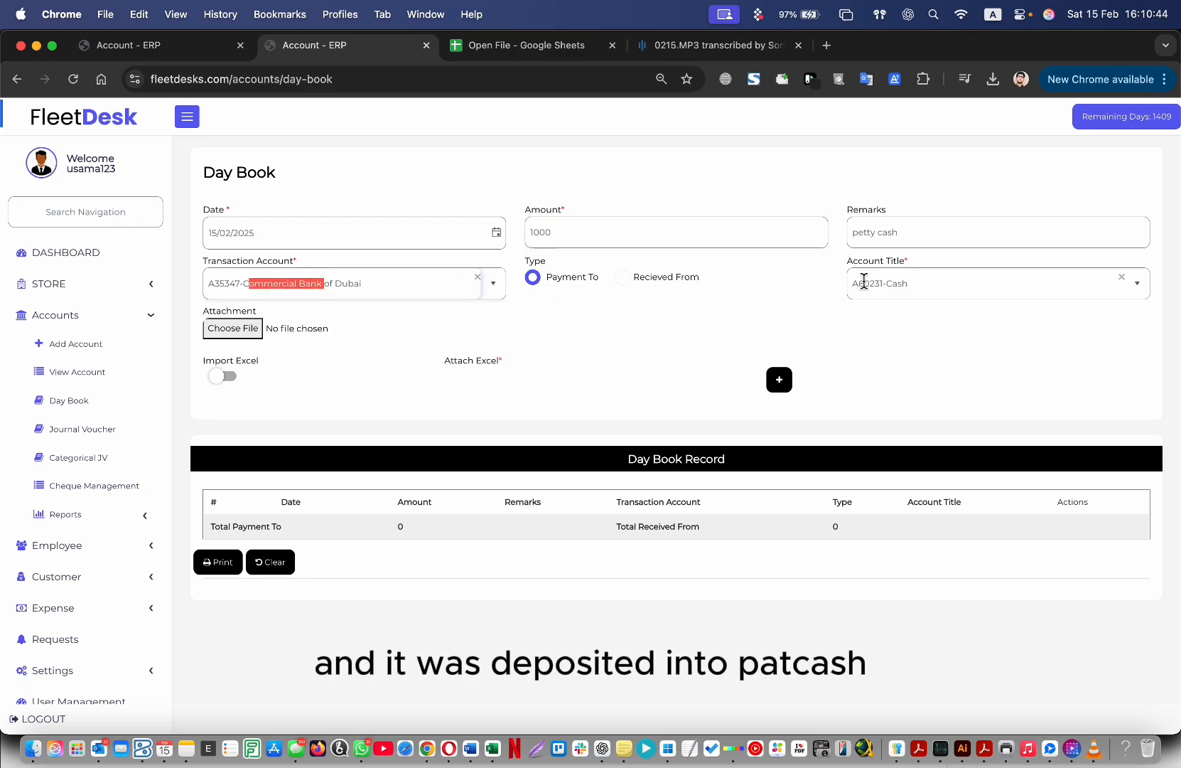
{"action": "left_click_drag", "start_coordinate": [863, 283], "coordinate": [917, 282]}
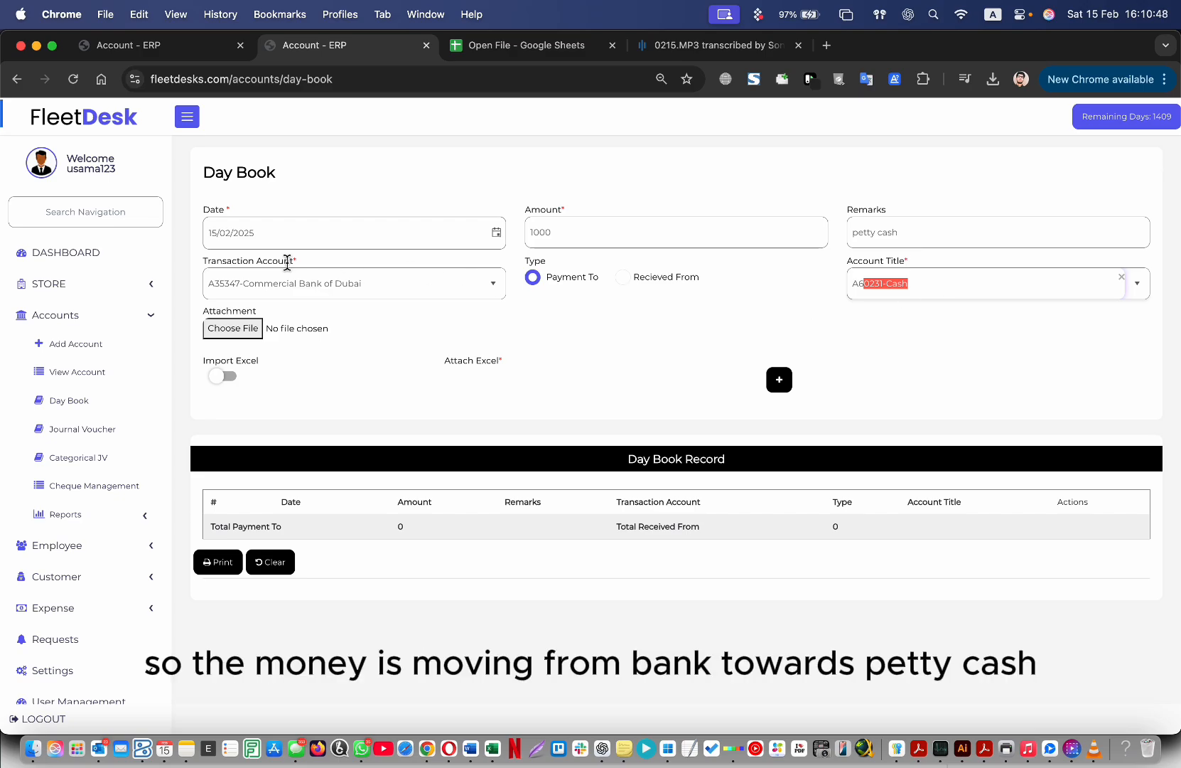
{"action": "left_click", "coordinate": [631, 281]}
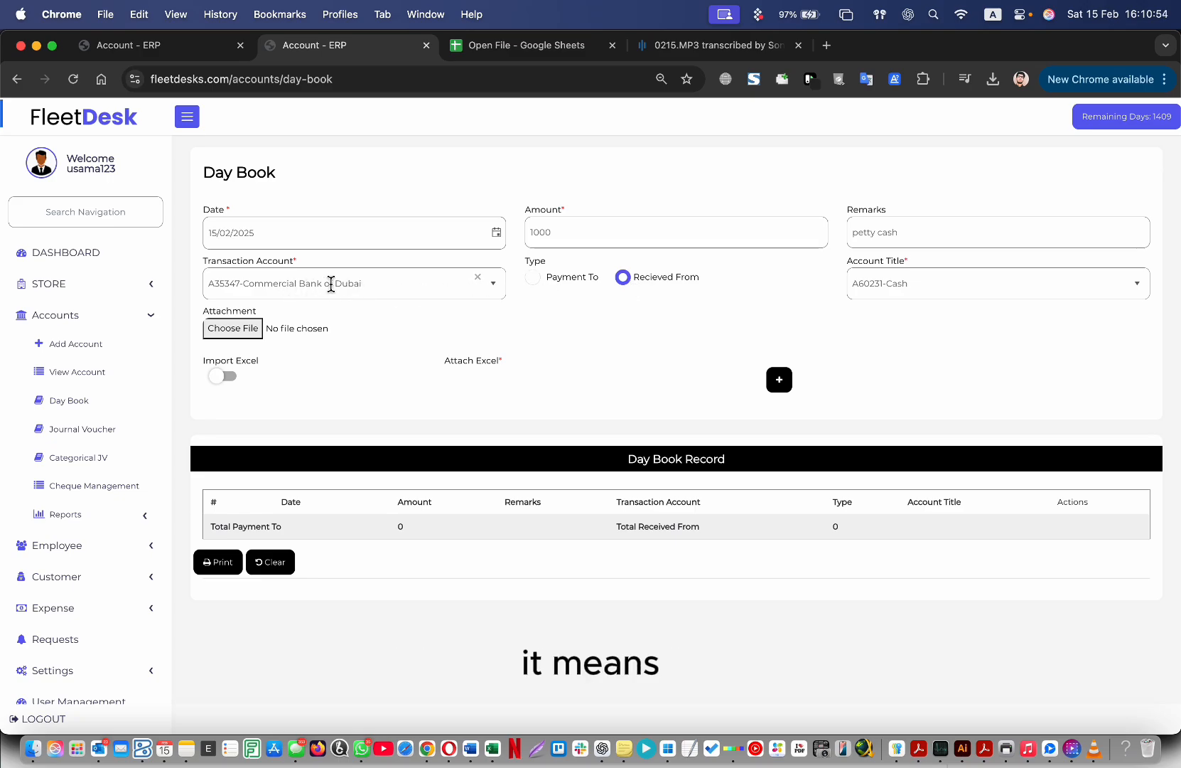
{"action": "left_click_drag", "start_coordinate": [341, 284], "coordinate": [264, 284]}
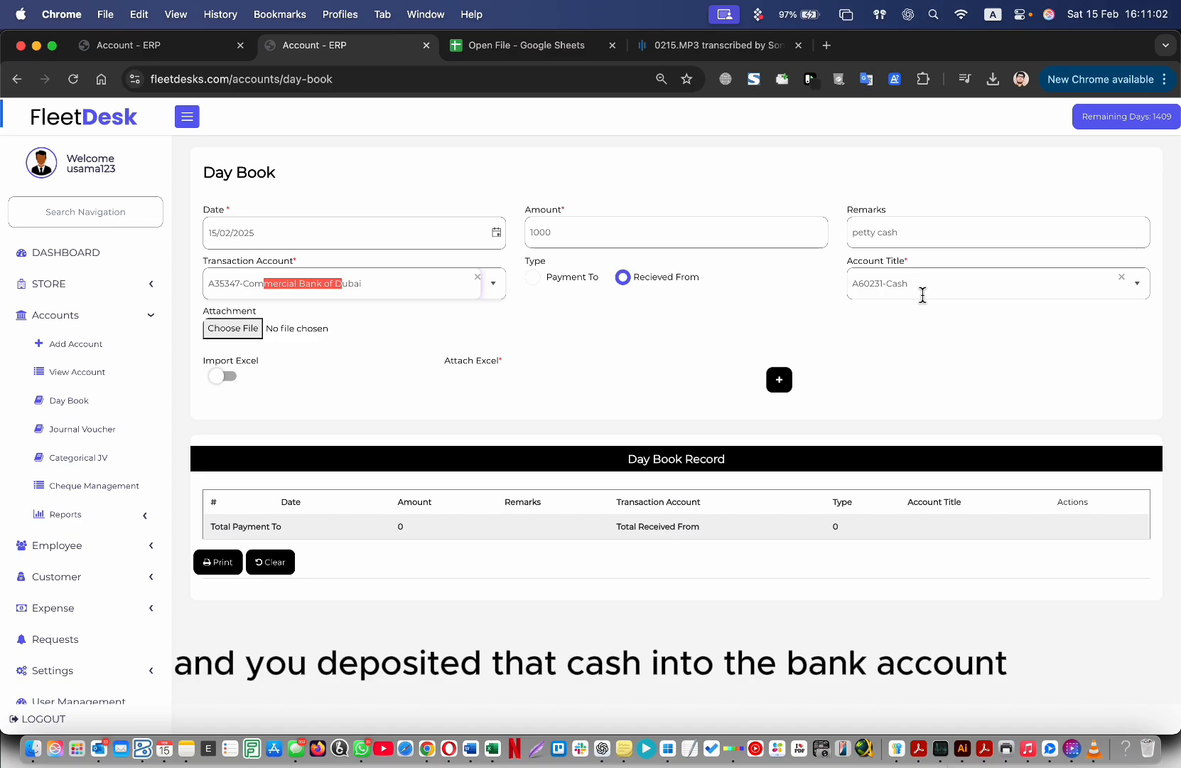
- Change the transaction account to Cash and choose the first listed employee's account as the account title
{"action": "left_click", "coordinate": [477, 278]}
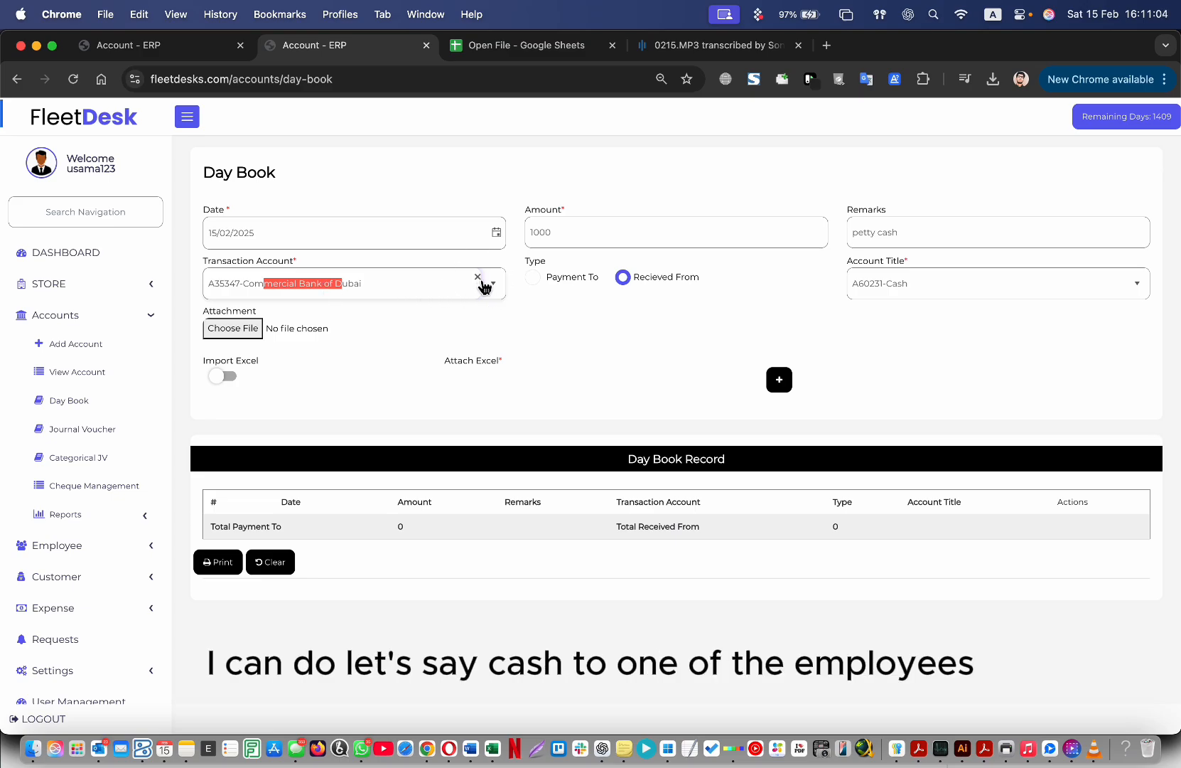
{"action": "type", "text": "cash"}
{"action": "left_click", "coordinate": [338, 310]}
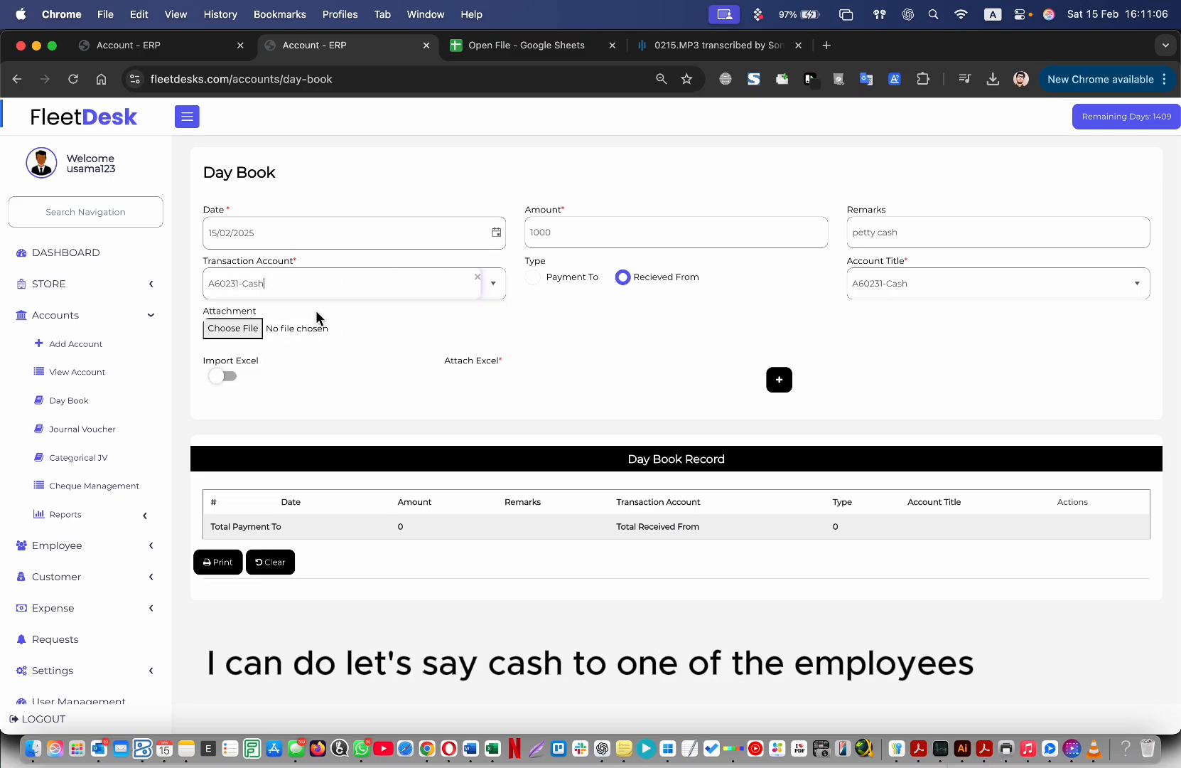
{"action": "left_click", "coordinate": [1122, 277]}
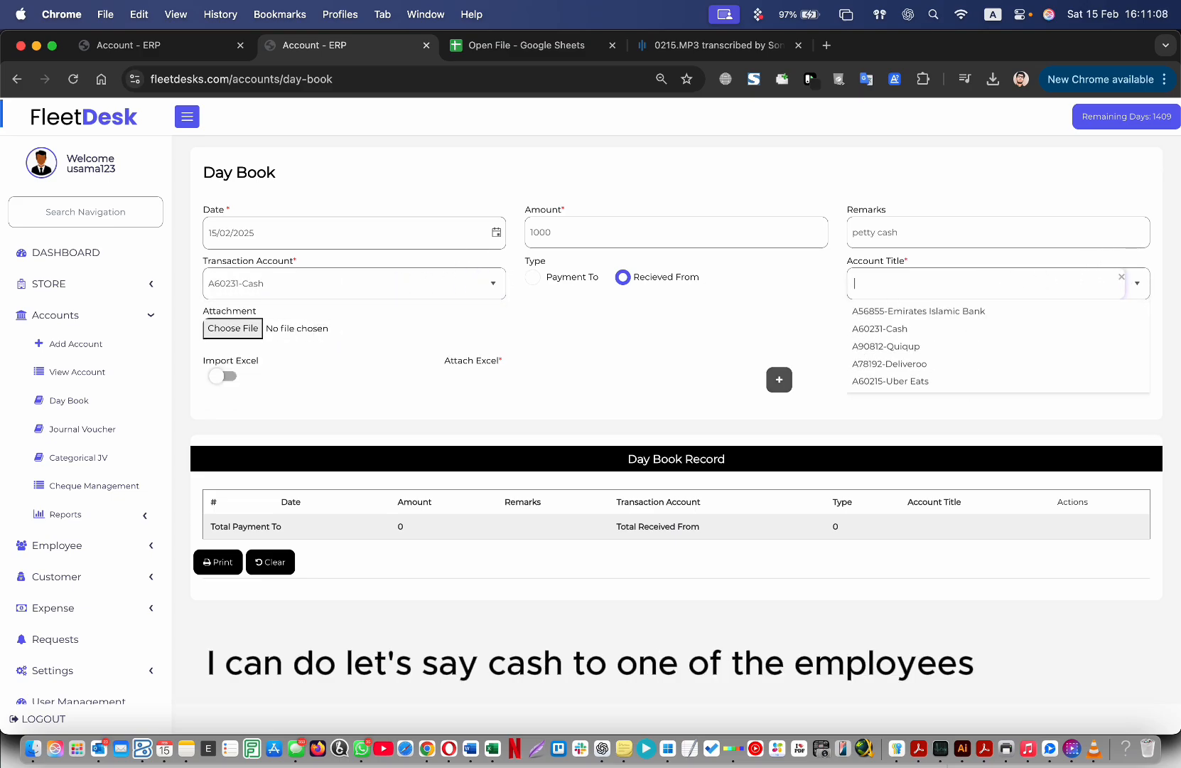
{"action": "scroll", "coordinate": [951, 363], "scroll_direction": "down", "scroll_amount": 5}
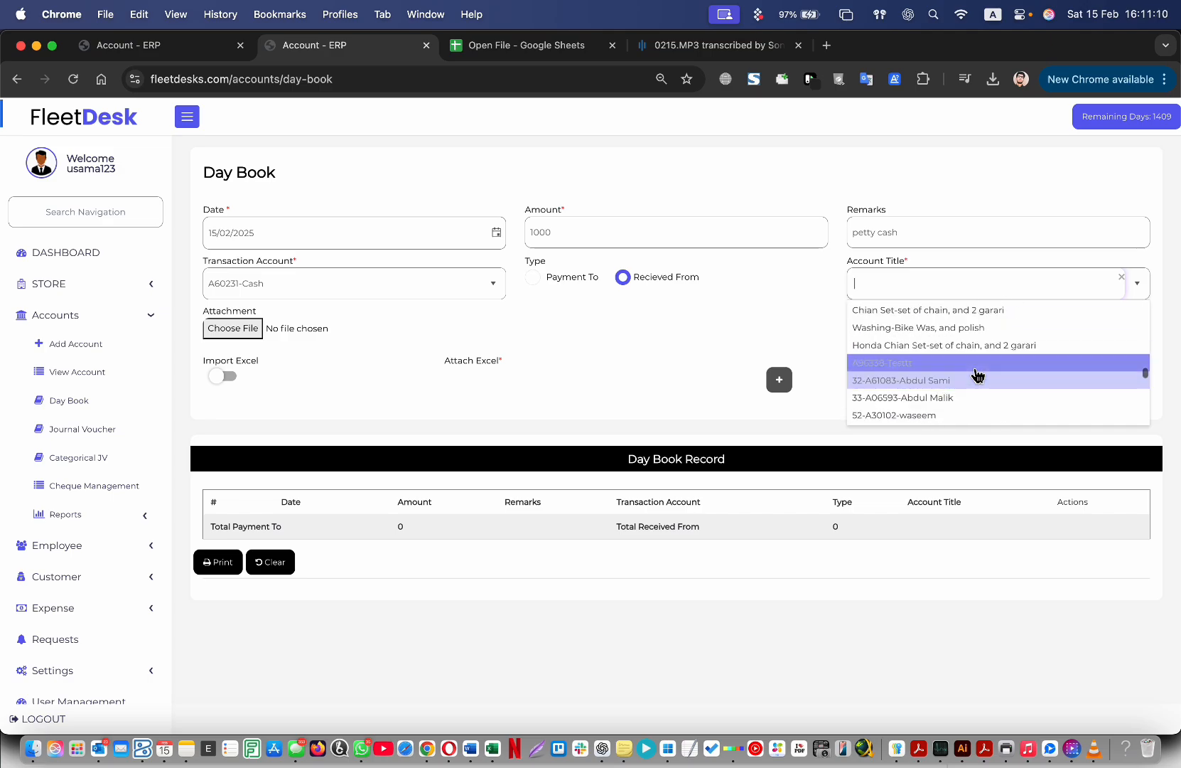
{"action": "left_click", "coordinate": [953, 381]}
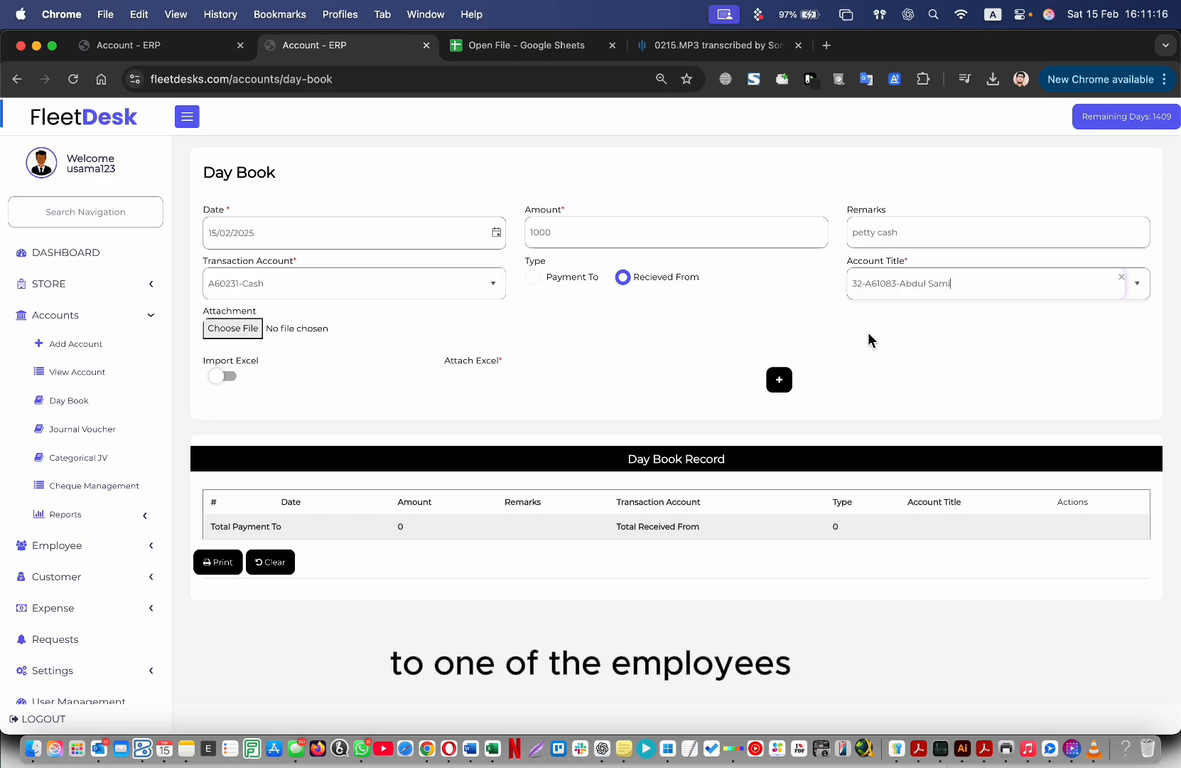
- Add the completed petty cash transaction to the Day Book Record list
{"action": "left_click_drag", "start_coordinate": [901, 233], "coordinate": [837, 241]}
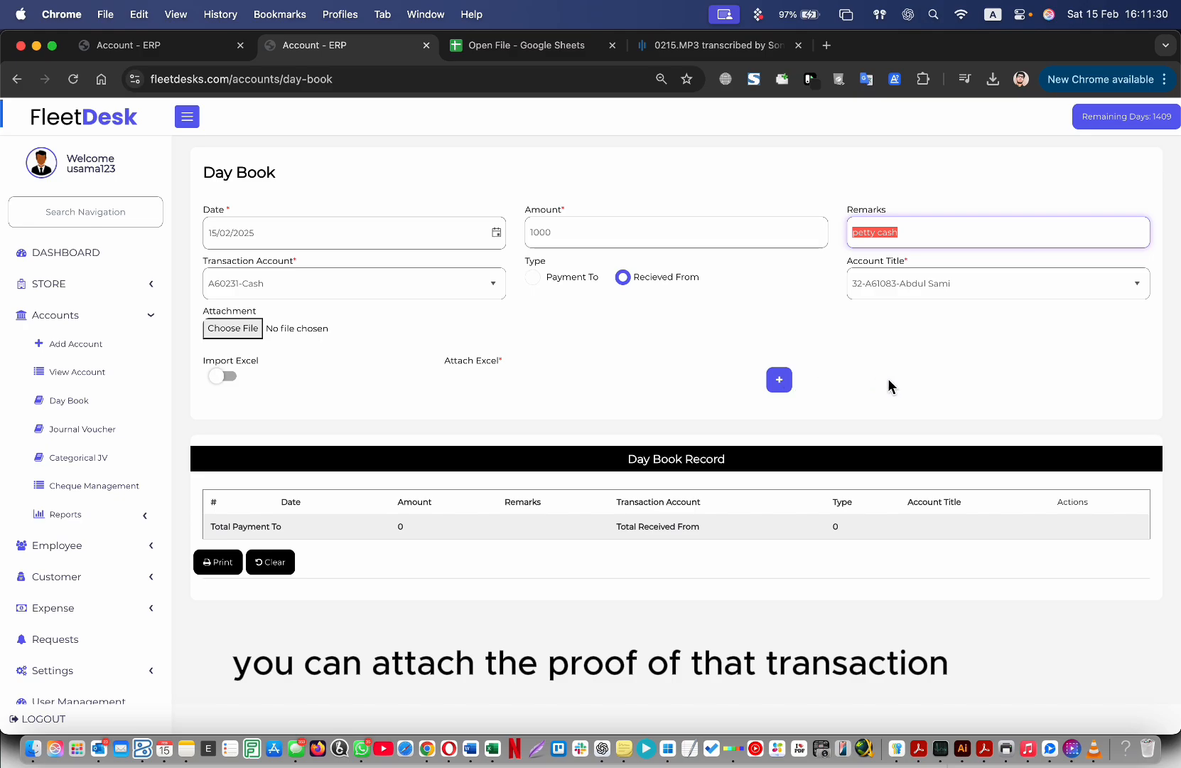
{"action": "left_click", "coordinate": [944, 386]}
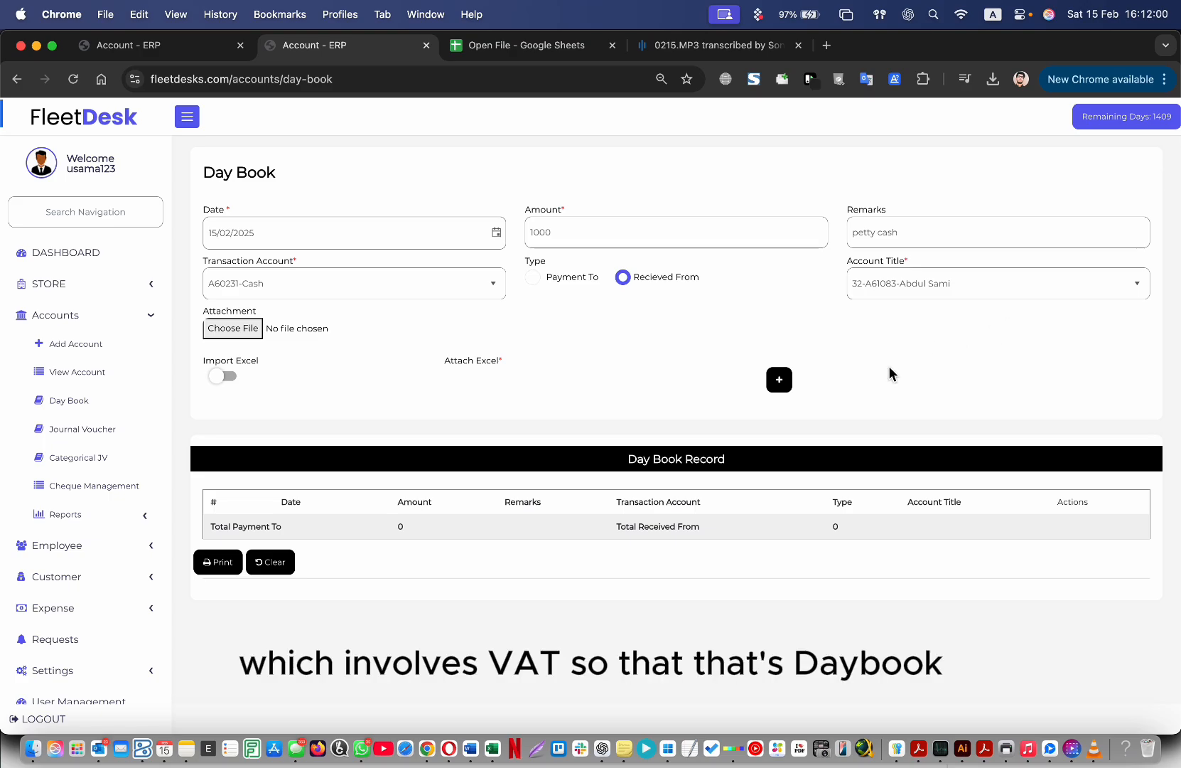
{"action": "left_click", "coordinate": [947, 294]}
{"action": "left_click", "coordinate": [782, 380]}
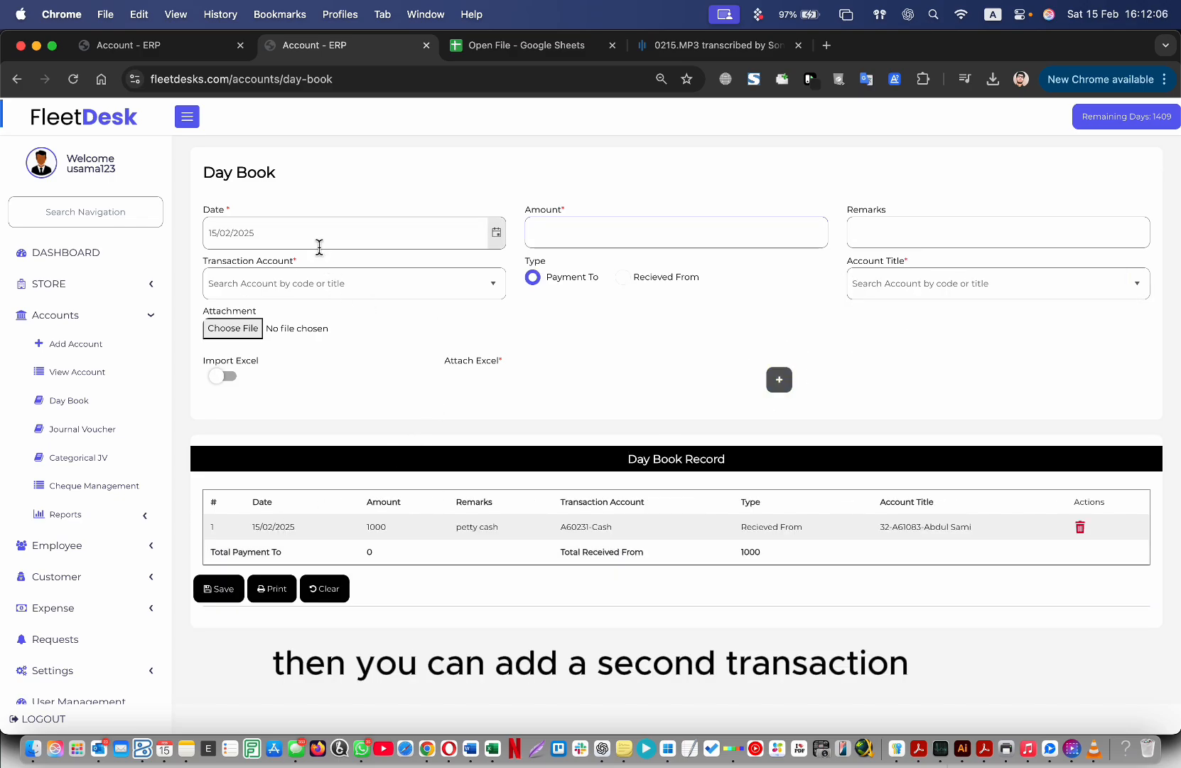
{"action": "double_click", "coordinate": [786, 383]}
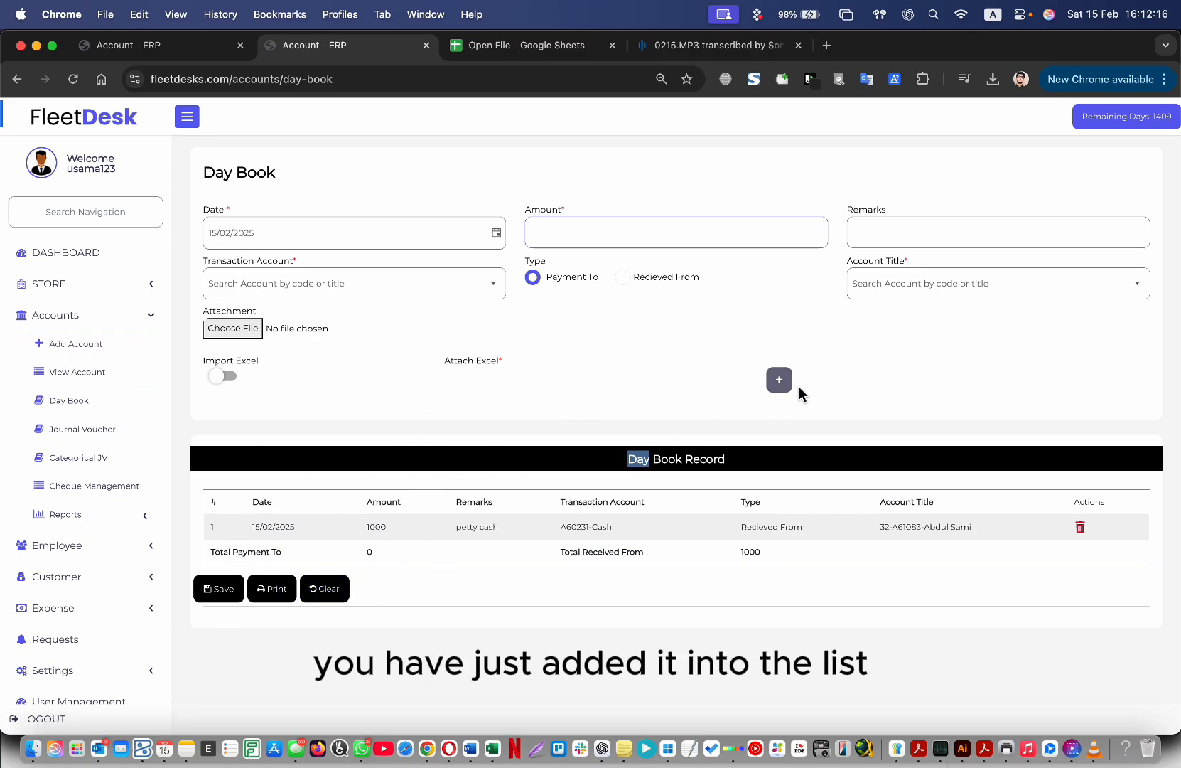
{"action": "left_click_drag", "start_coordinate": [490, 528], "coordinate": [780, 530]}
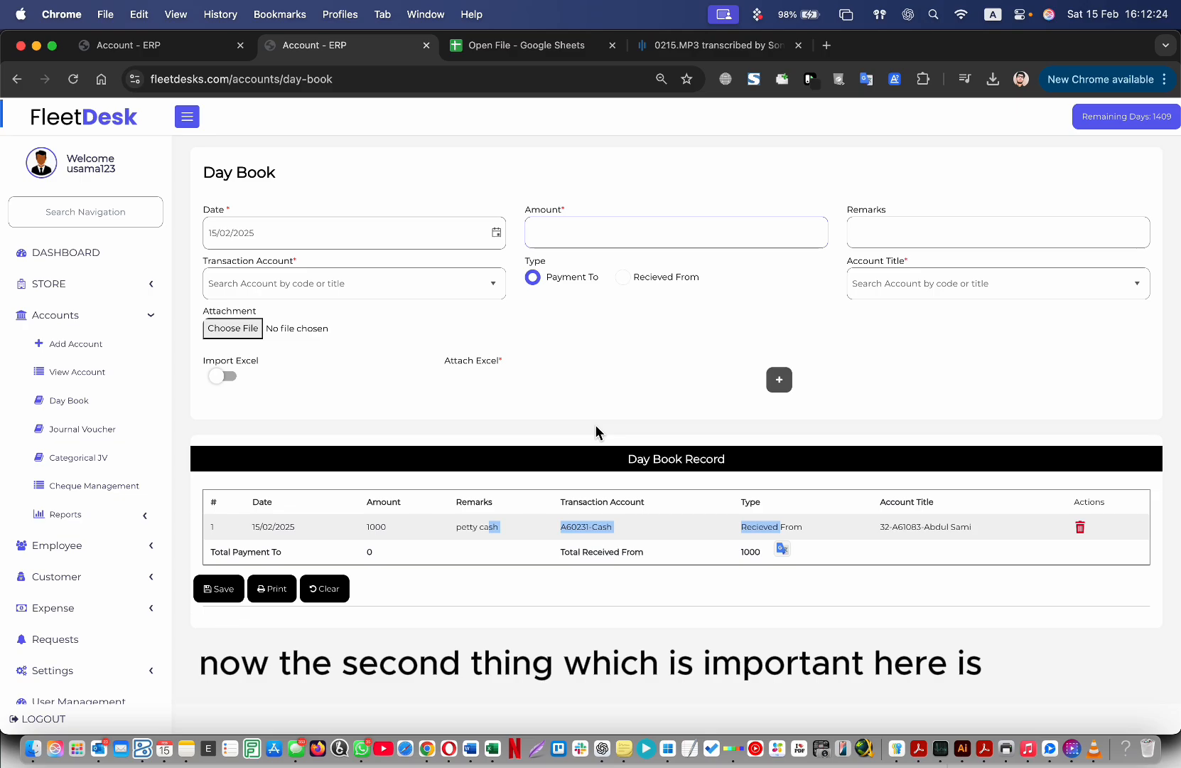
{"action": "left_click", "coordinate": [435, 281]}
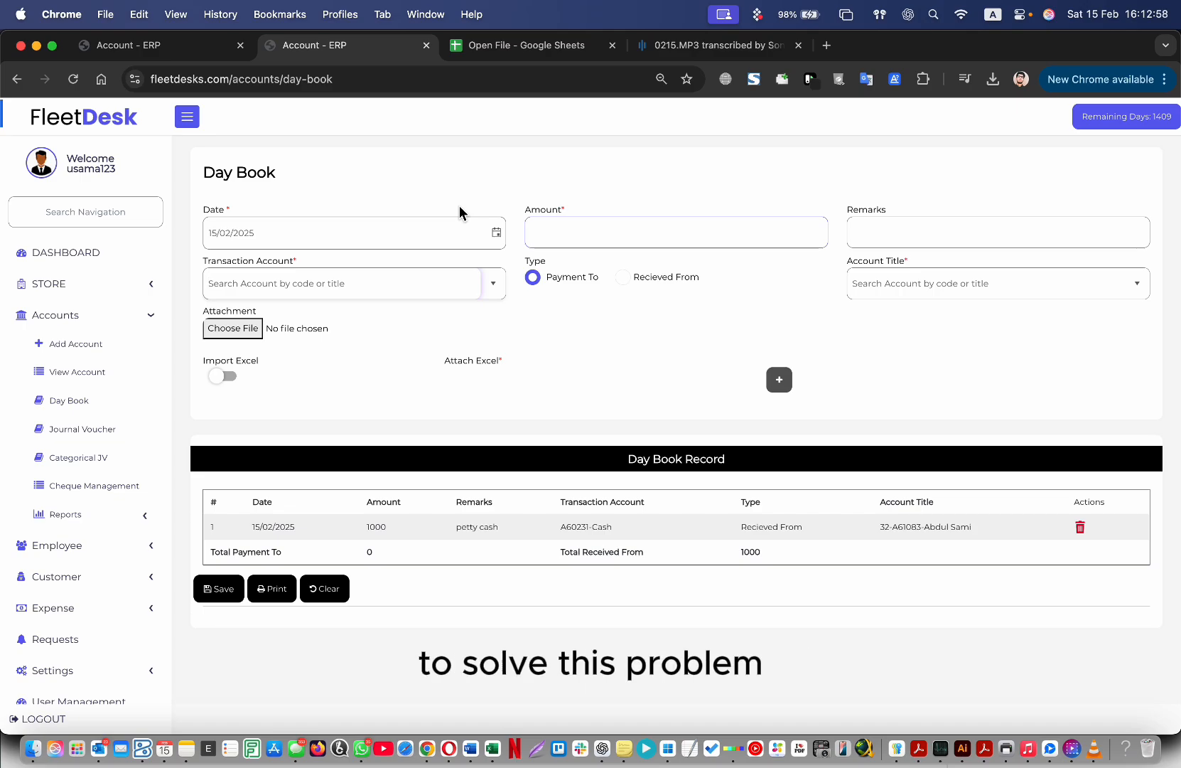
{"action": "left_click", "coordinate": [395, 283]}
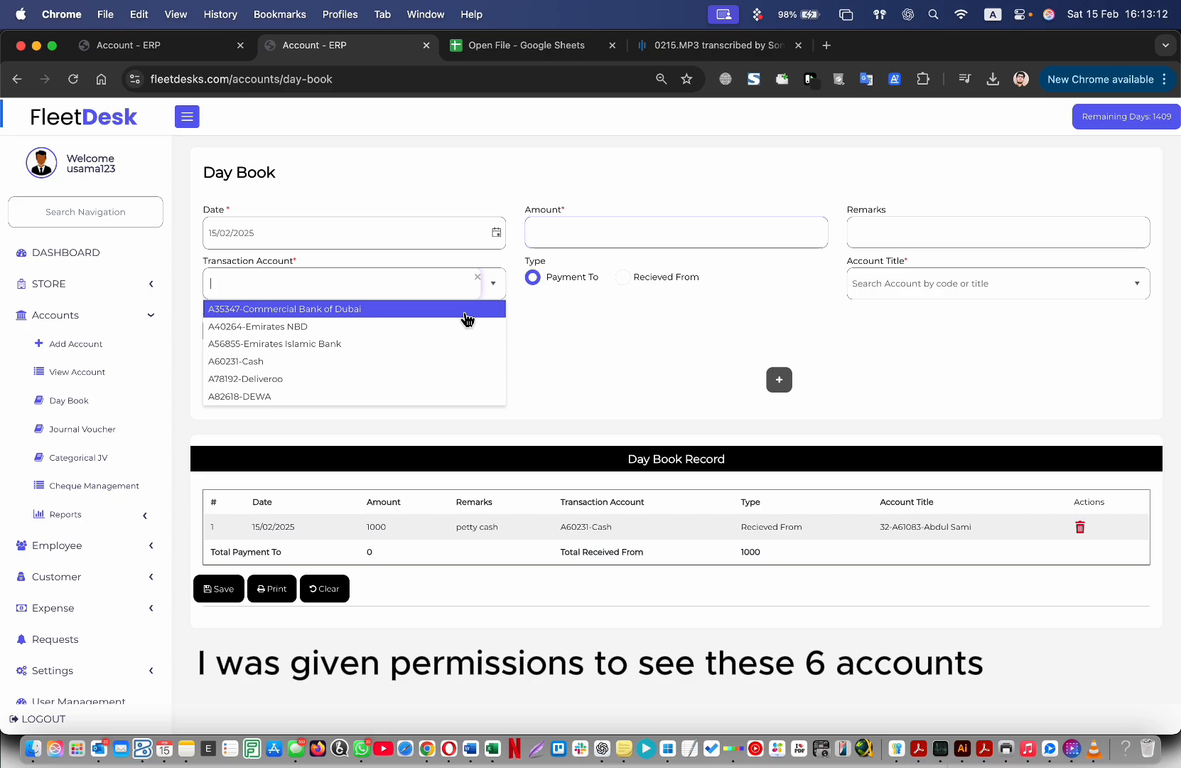
{"action": "left_click", "coordinate": [669, 347]}
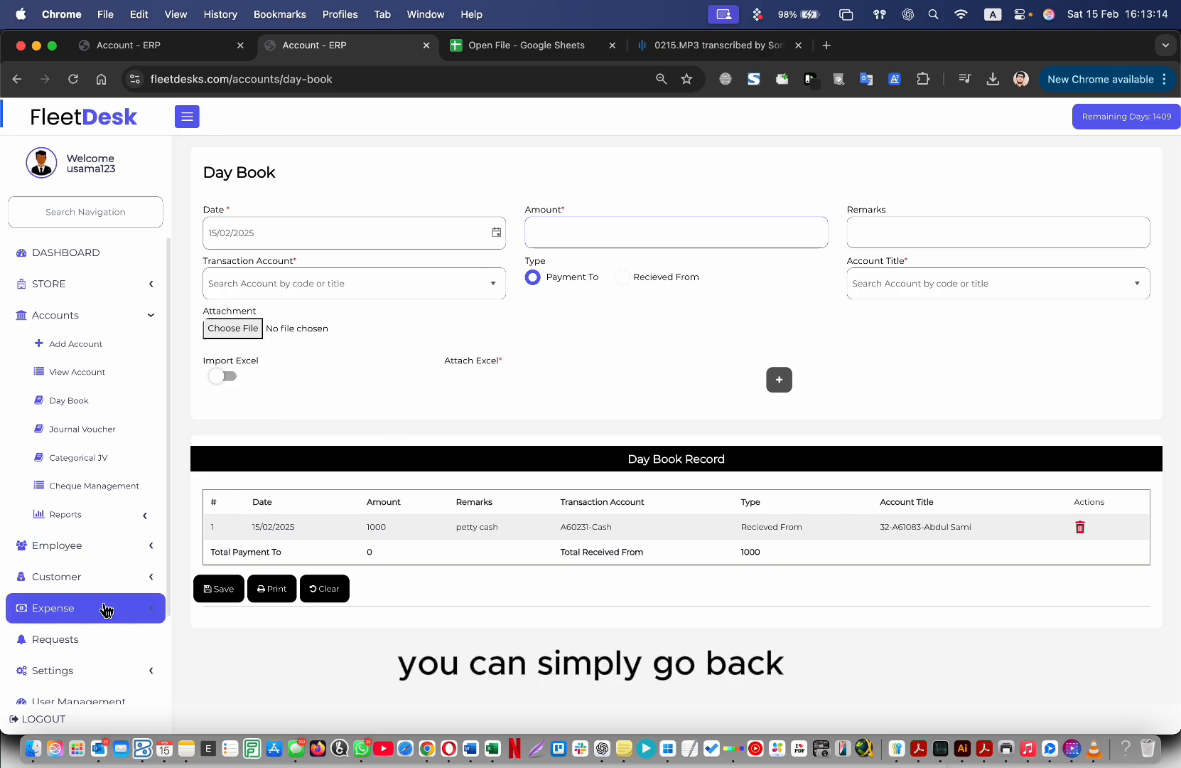
- Open User Management in a separate tab and open the fourth listed user's record for management
{"action": "scroll", "coordinate": [105, 610], "scroll_direction": "down", "scroll_amount": 3}
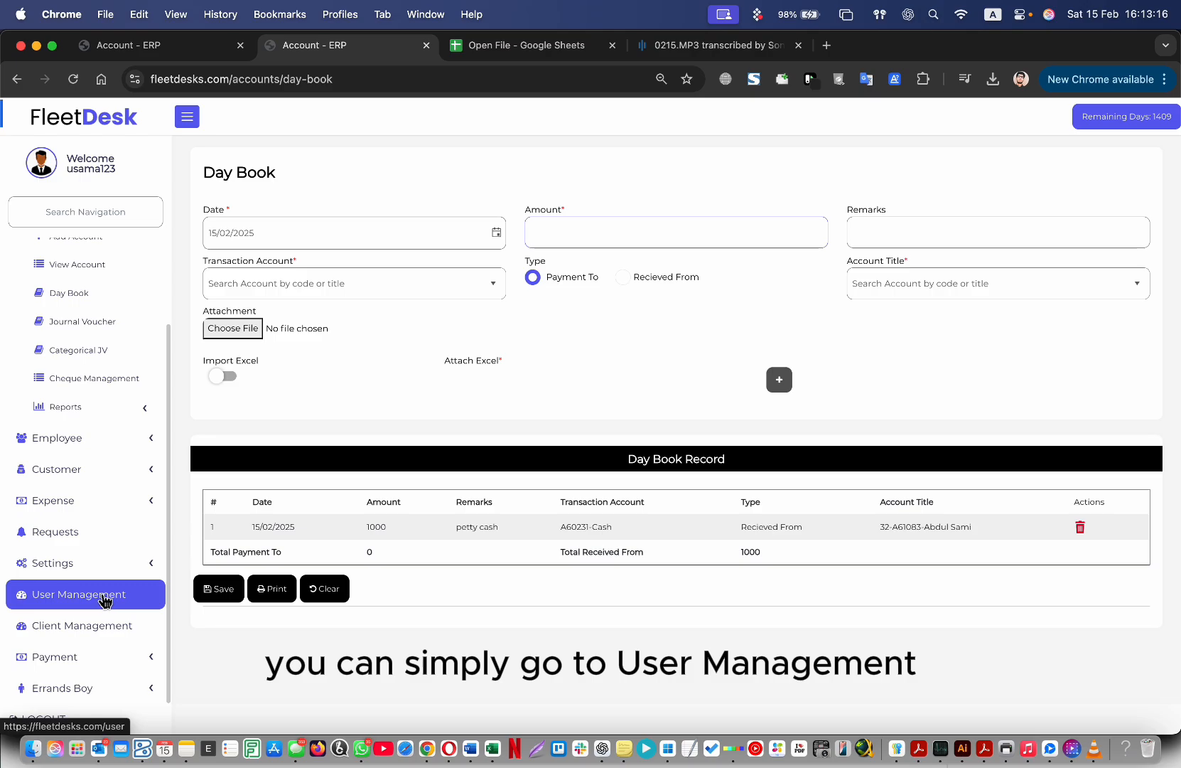
{"action": "right_click", "coordinate": [104, 602]}
{"action": "left_click", "coordinate": [538, 51]}
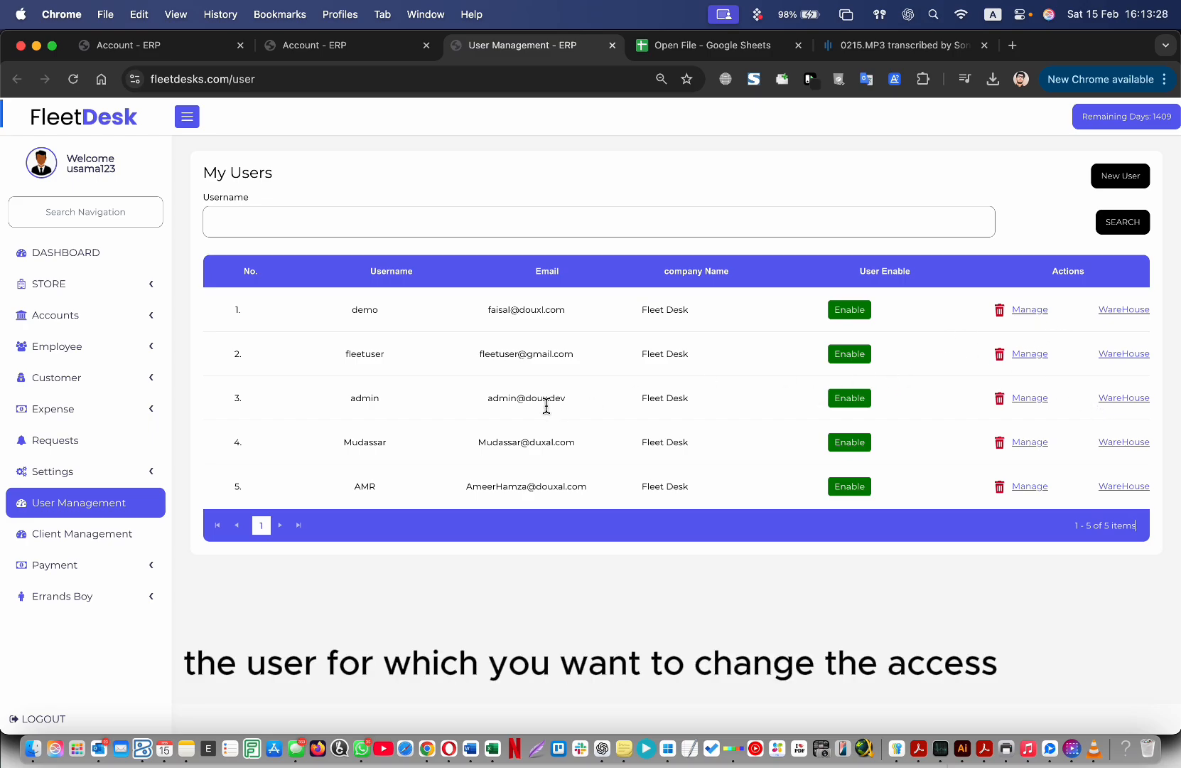
{"action": "double_click", "coordinate": [373, 396]}
{"action": "double_click", "coordinate": [367, 444]}
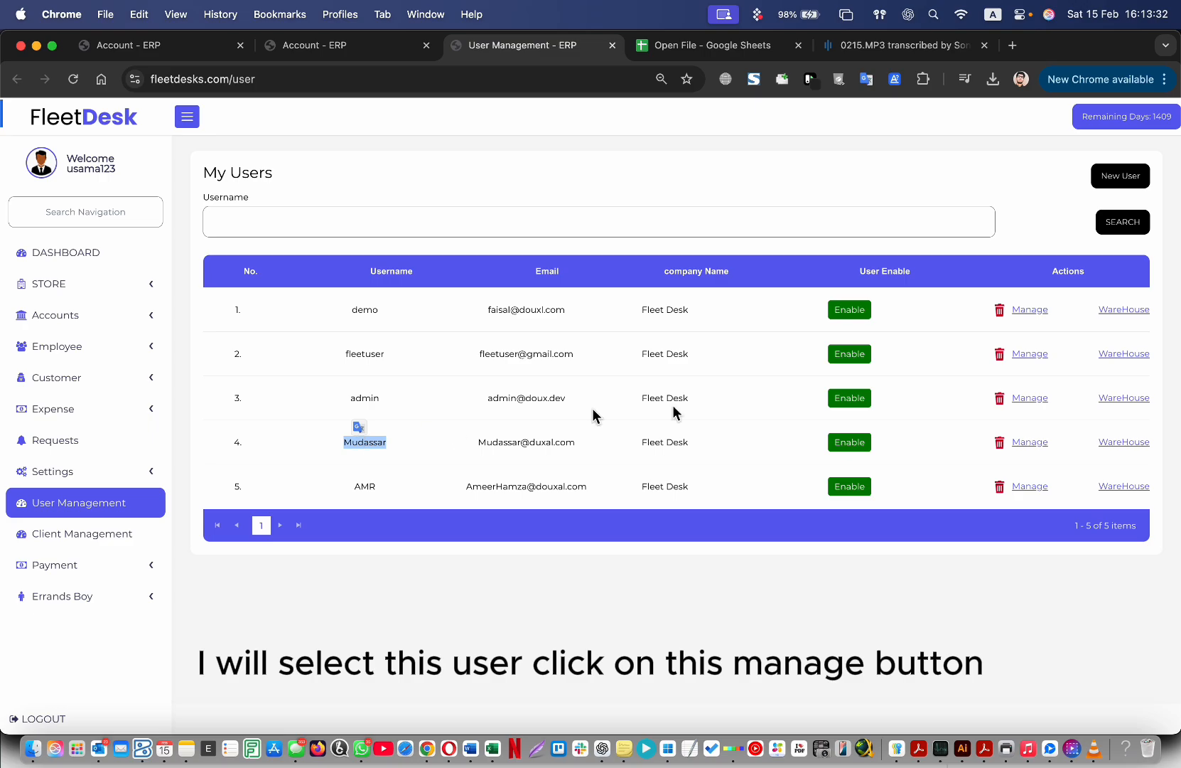
{"action": "left_click", "coordinate": [1039, 442]}
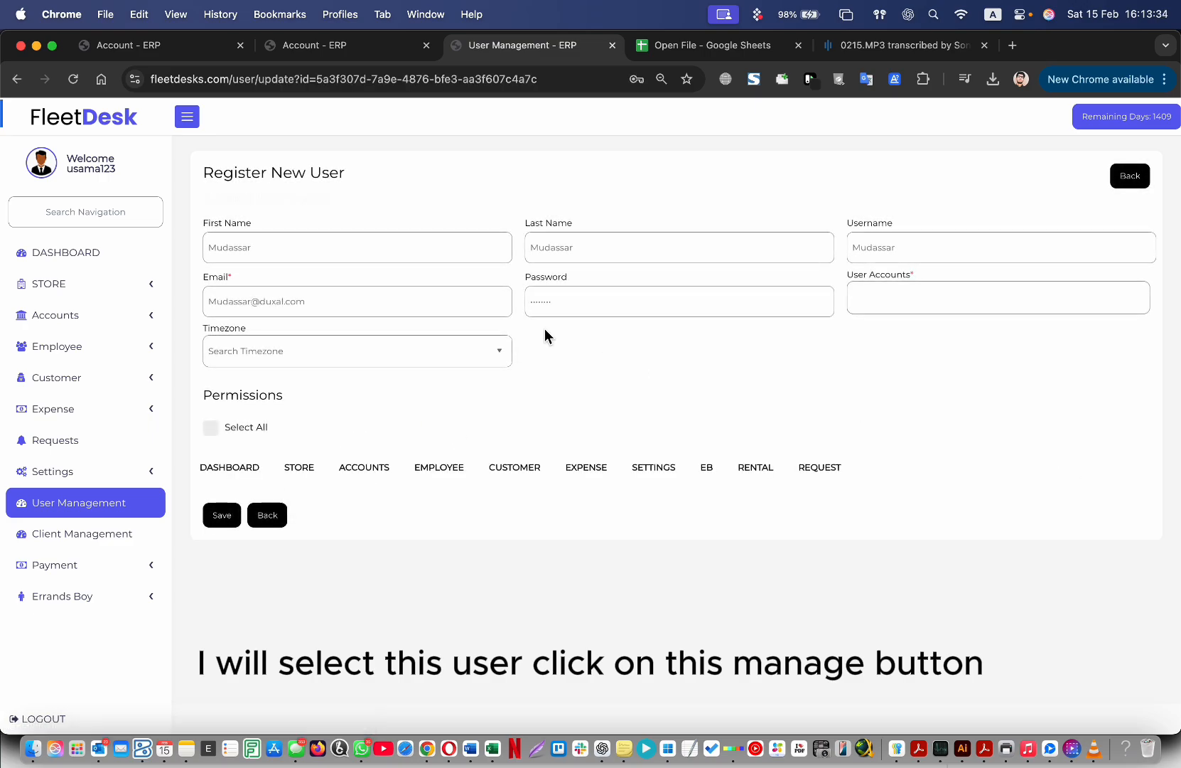
- Add Emirates Islamic Bank, Cash and RTA Salik to the user's assigned User Accounts
{"action": "left_click", "coordinate": [968, 302]}
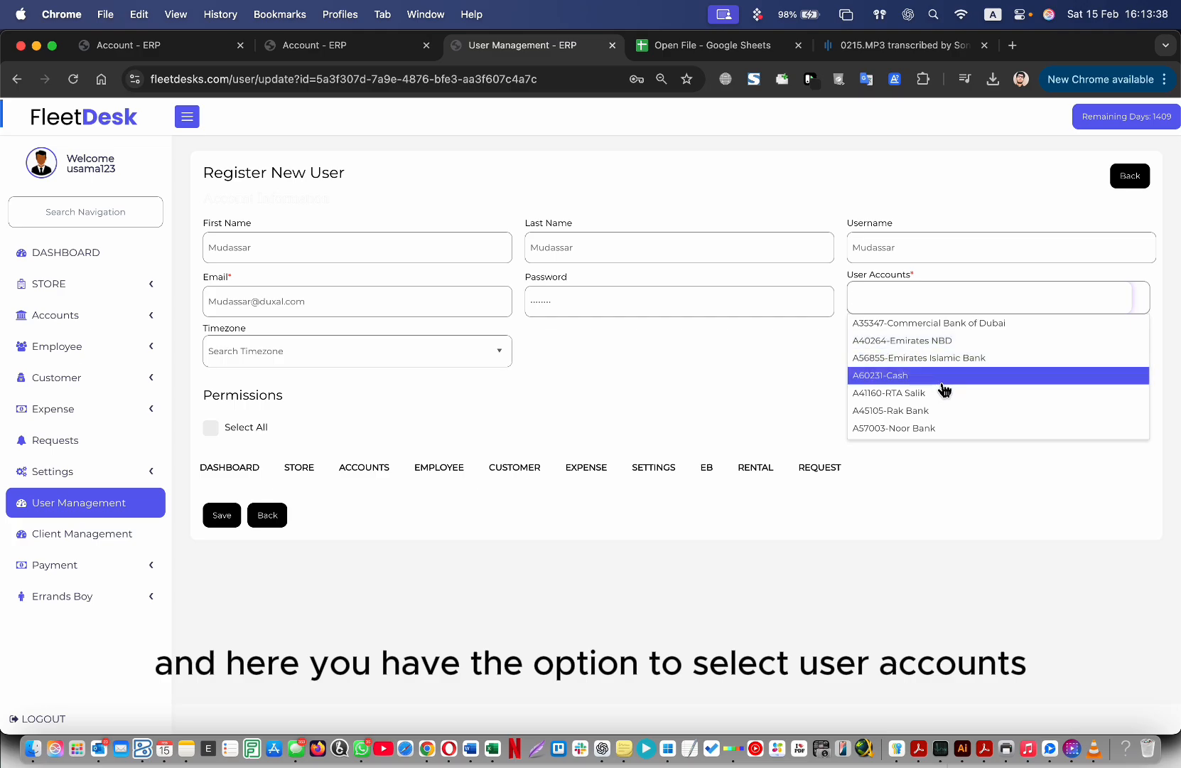
{"action": "scroll", "coordinate": [949, 377], "scroll_direction": "down", "scroll_amount": 10}
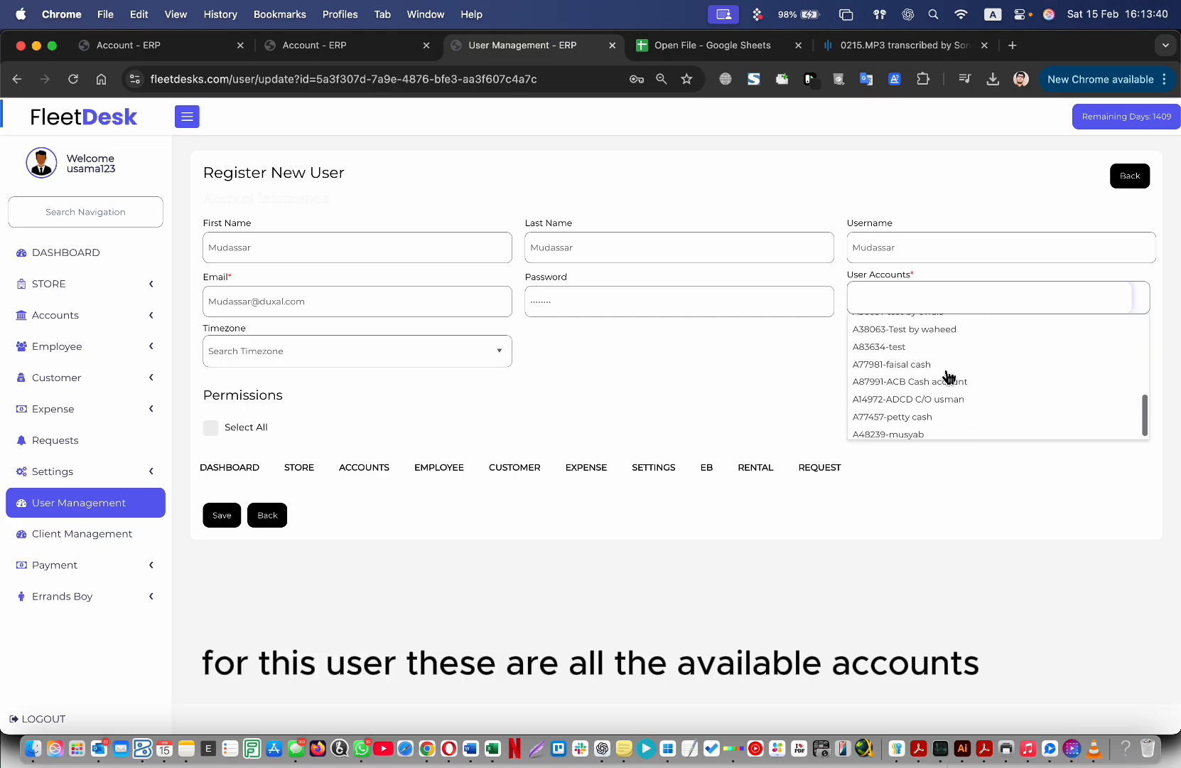
{"action": "scroll", "coordinate": [951, 373], "scroll_direction": "up", "scroll_amount": 10}
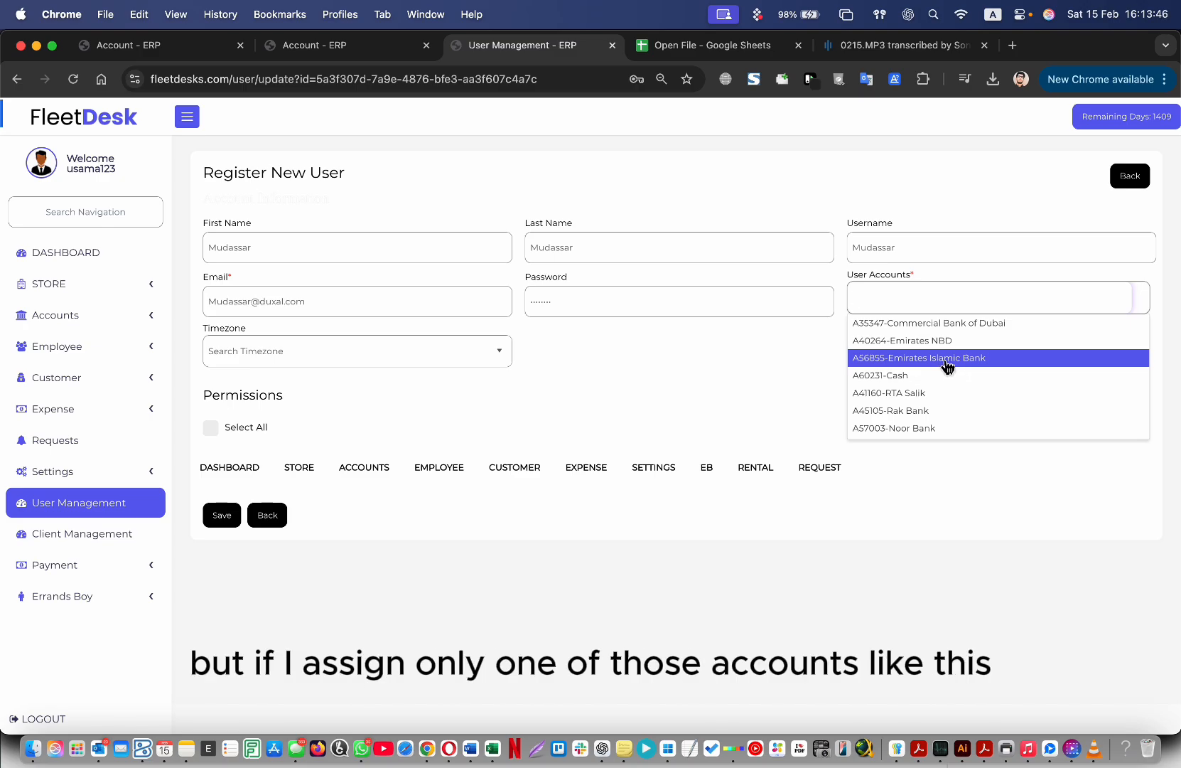
{"action": "left_click", "coordinate": [948, 364]}
{"action": "left_click", "coordinate": [1003, 355]}
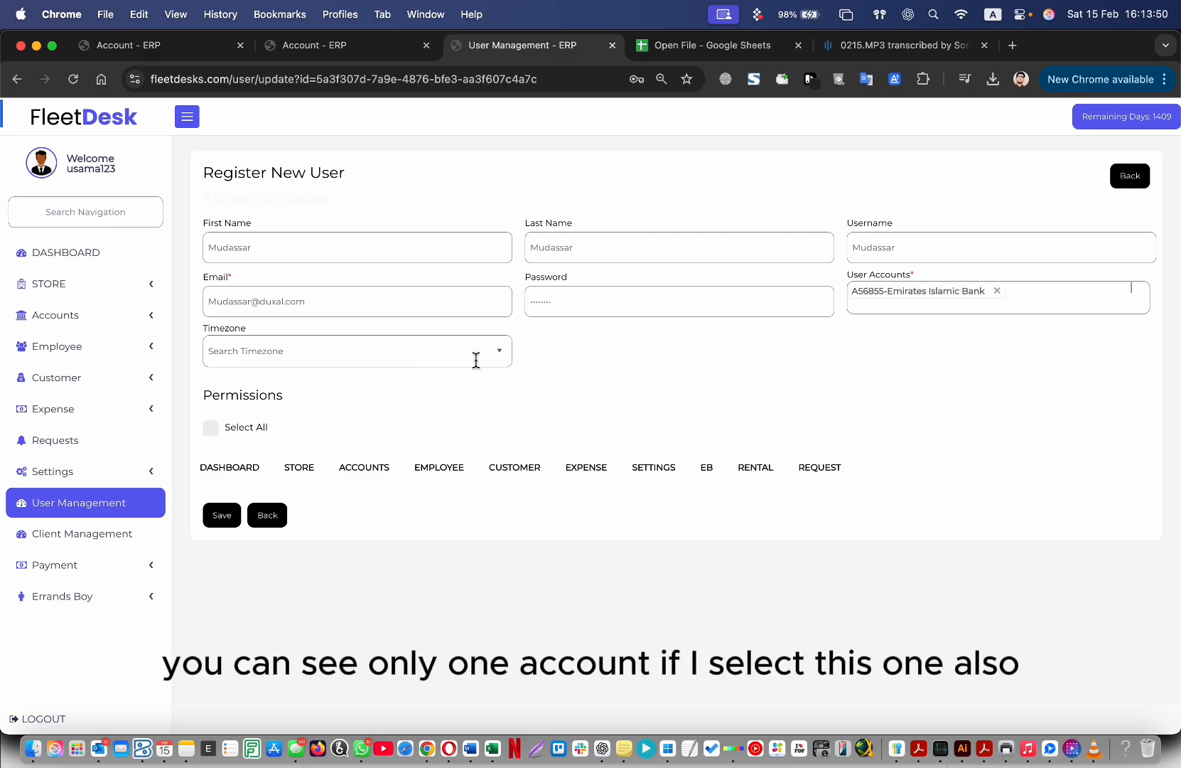
{"action": "left_click", "coordinate": [1015, 304]}
{"action": "left_click", "coordinate": [936, 375]}
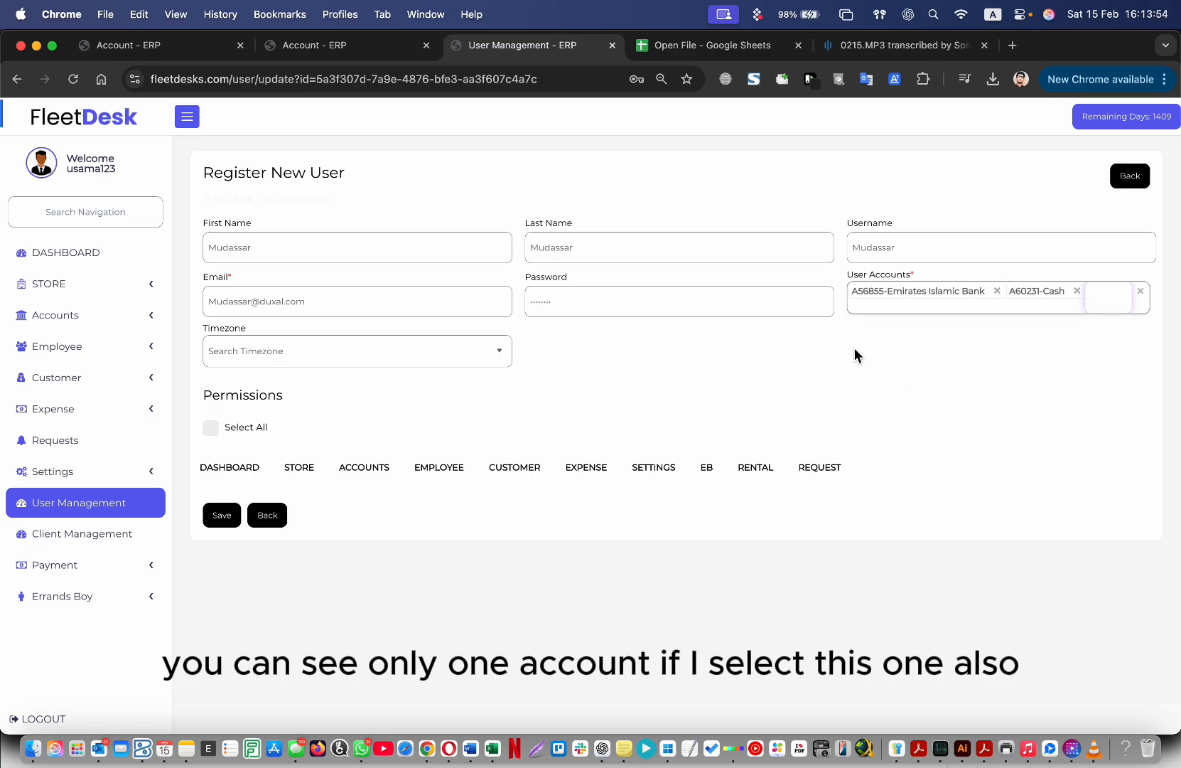
{"action": "left_click", "coordinate": [1013, 304]}
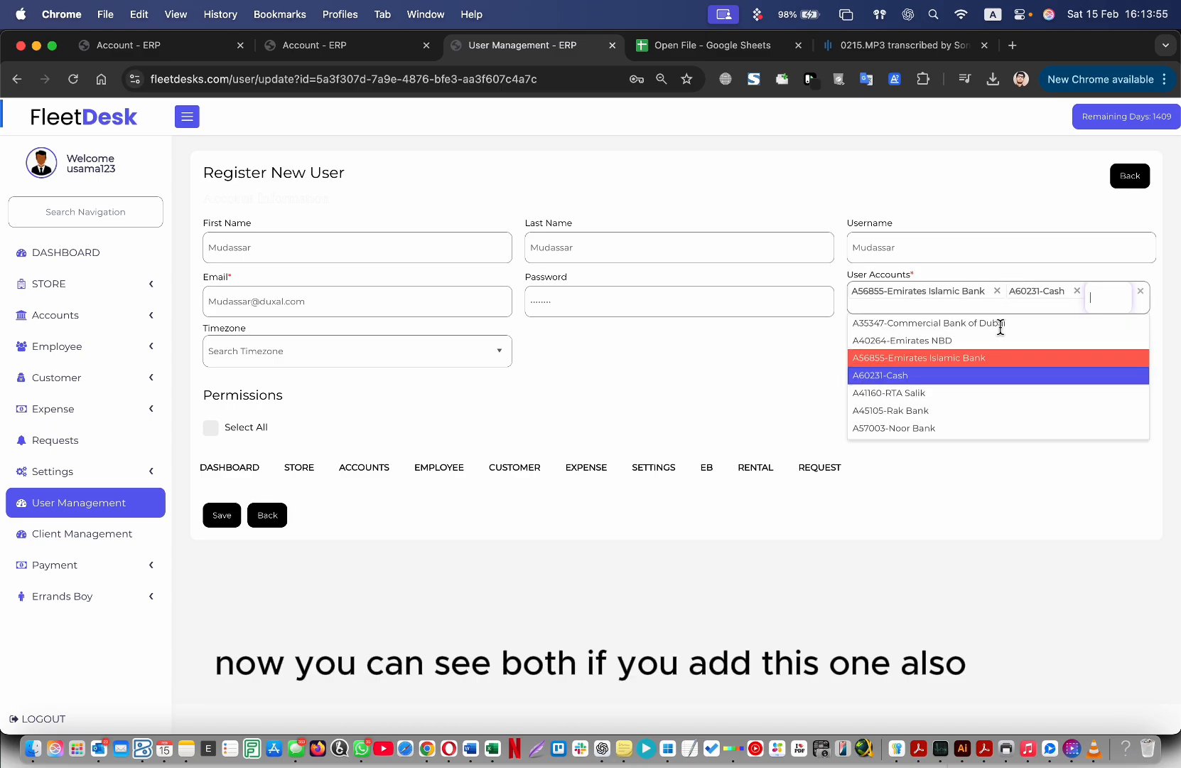
{"action": "left_click", "coordinate": [924, 388]}
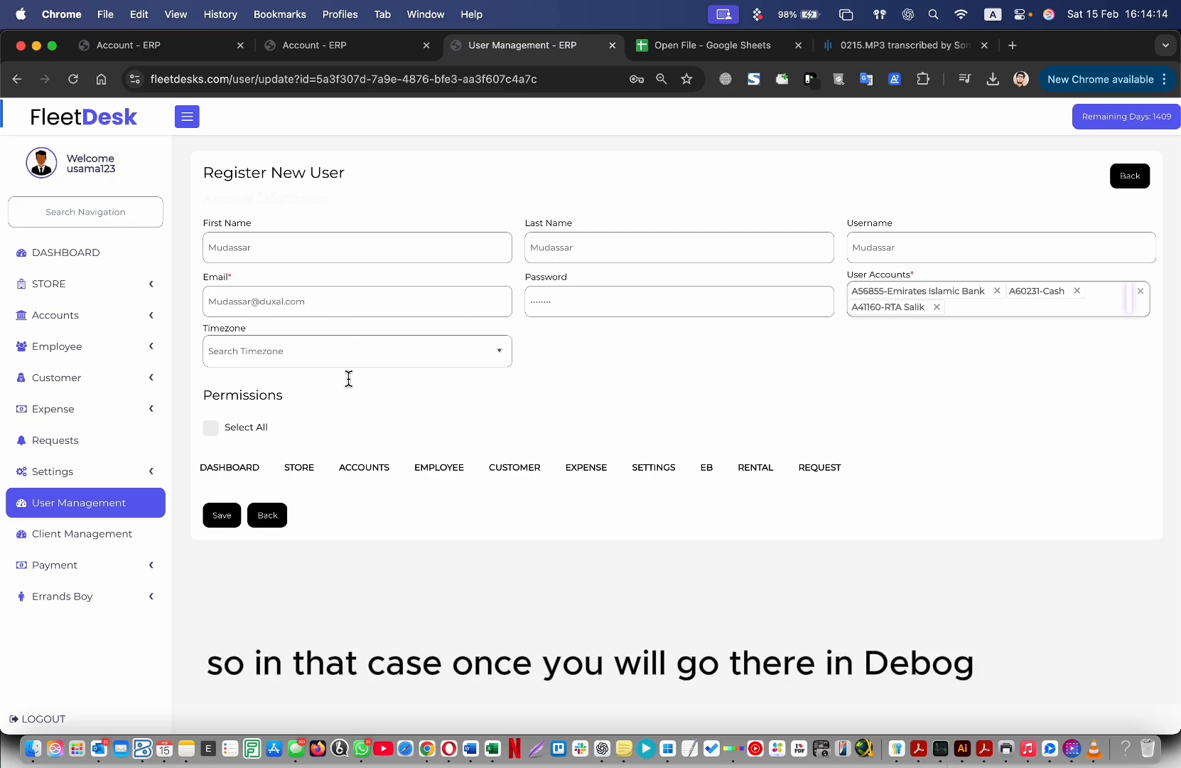
- Return to the Day Book entry form and review the accounts offered as Transaction Account
{"action": "left_click", "coordinate": [345, 44]}
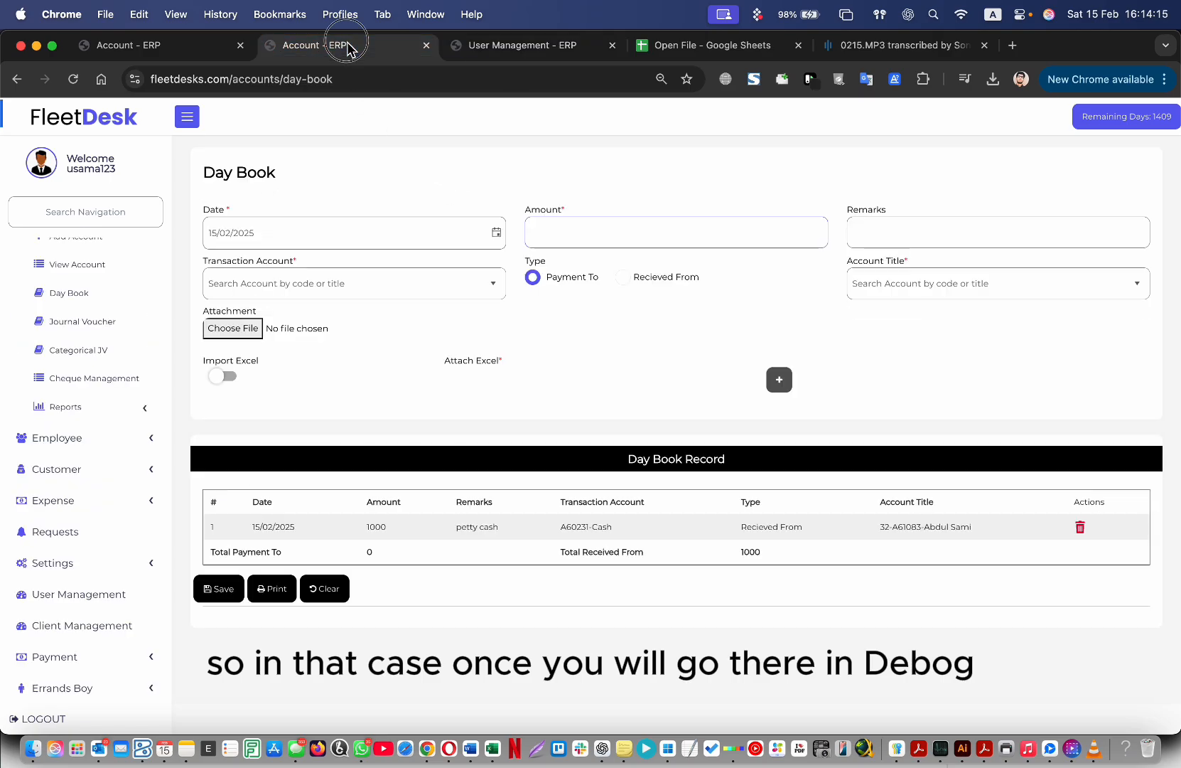
{"action": "left_click", "coordinate": [347, 284]}
{"action": "scroll", "coordinate": [351, 381], "scroll_direction": "down", "scroll_amount": 1}
{"action": "scroll", "coordinate": [350, 377], "scroll_direction": "up", "scroll_amount": 1}
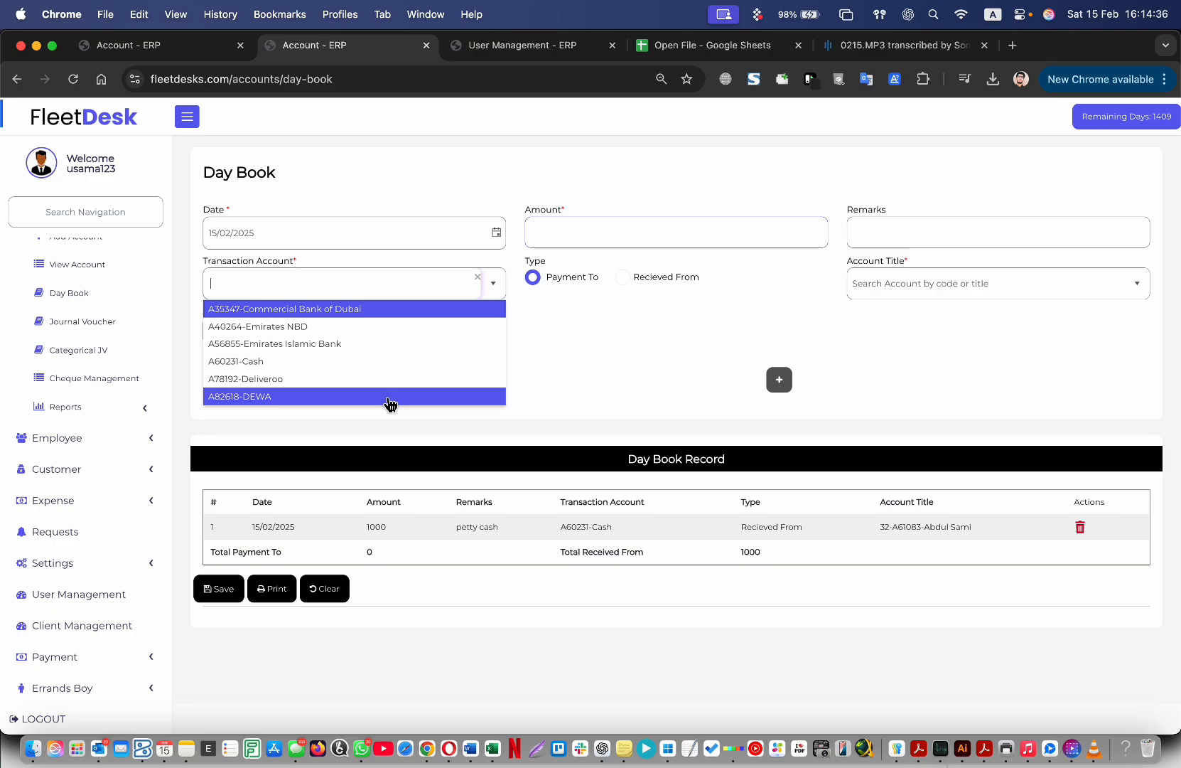
{"action": "left_click", "coordinate": [620, 359]}
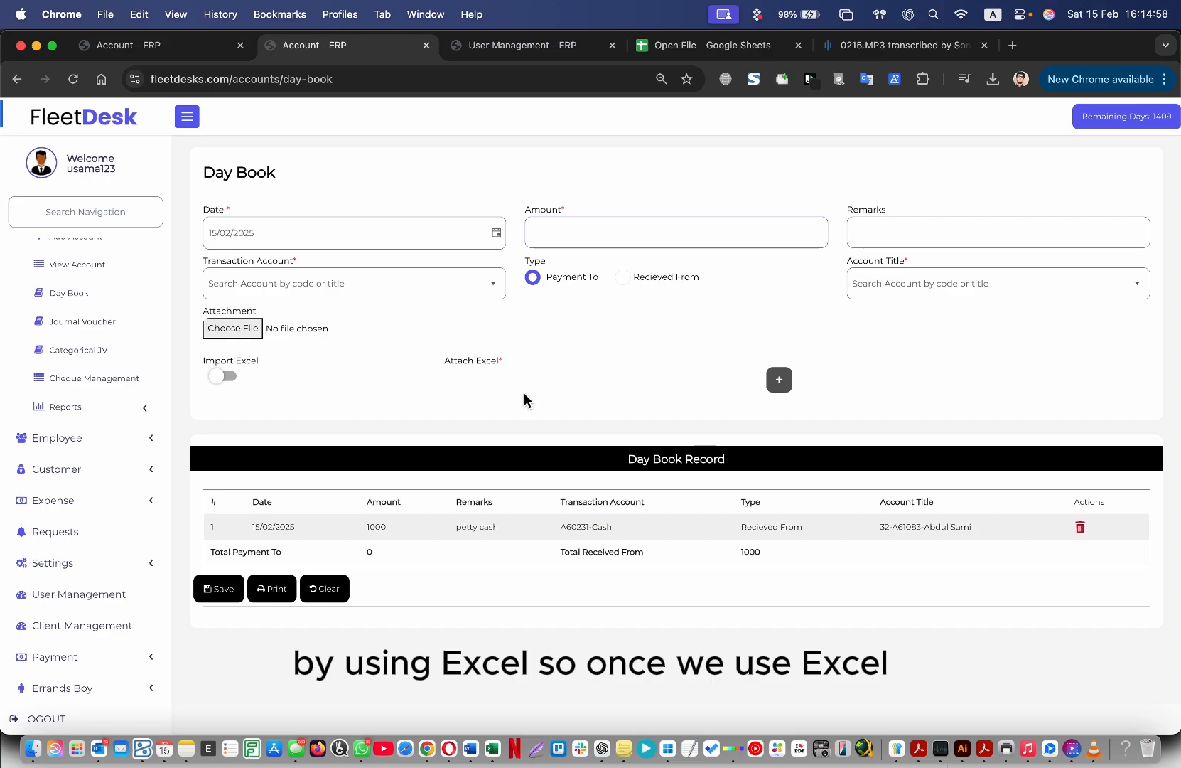
{"action": "left_click_drag", "start_coordinate": [218, 512], "coordinate": [728, 568]}
{"action": "left_click", "coordinate": [822, 560]}
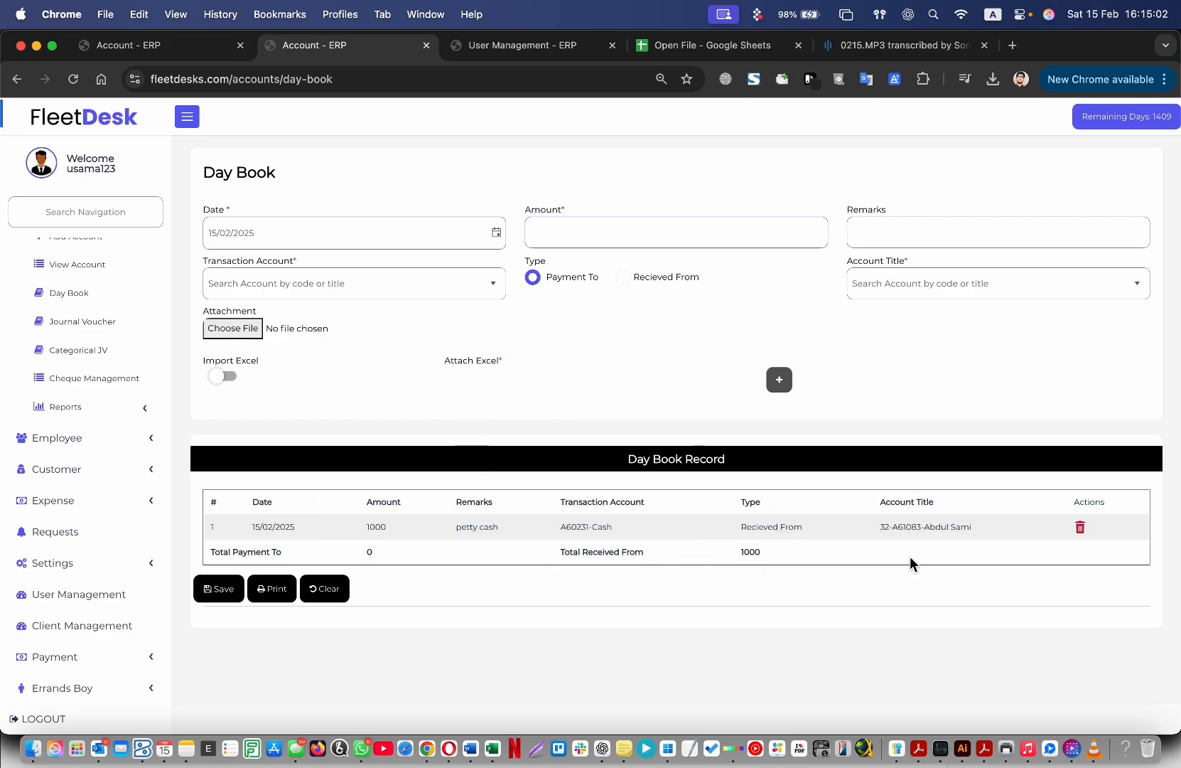
{"action": "left_click_drag", "start_coordinate": [911, 554], "coordinate": [558, 529]}
{"action": "left_click", "coordinate": [605, 446]}
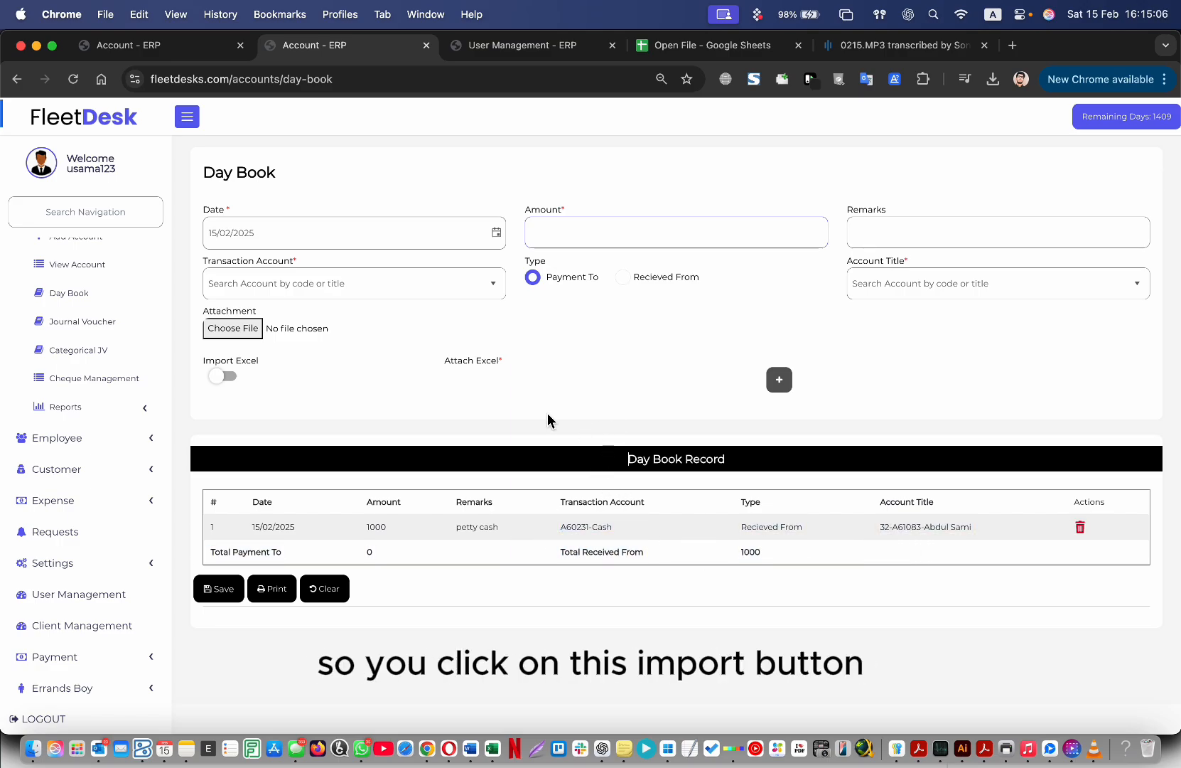
- Turn on Excel import in the Day Book entry form
{"action": "left_click", "coordinate": [221, 379]}
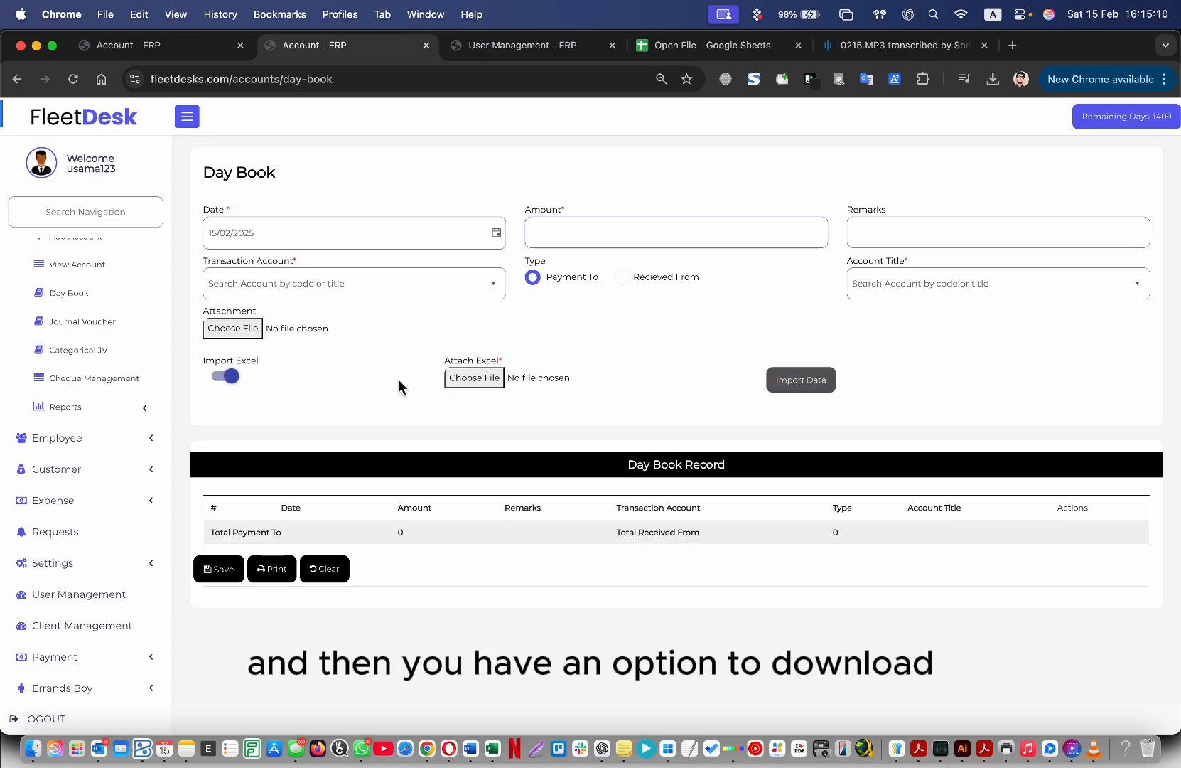
{"action": "scroll", "coordinate": [495, 387], "scroll_direction": "up", "scroll_amount": 1}
{"action": "scroll", "coordinate": [495, 387], "scroll_direction": "down", "scroll_amount": 1}
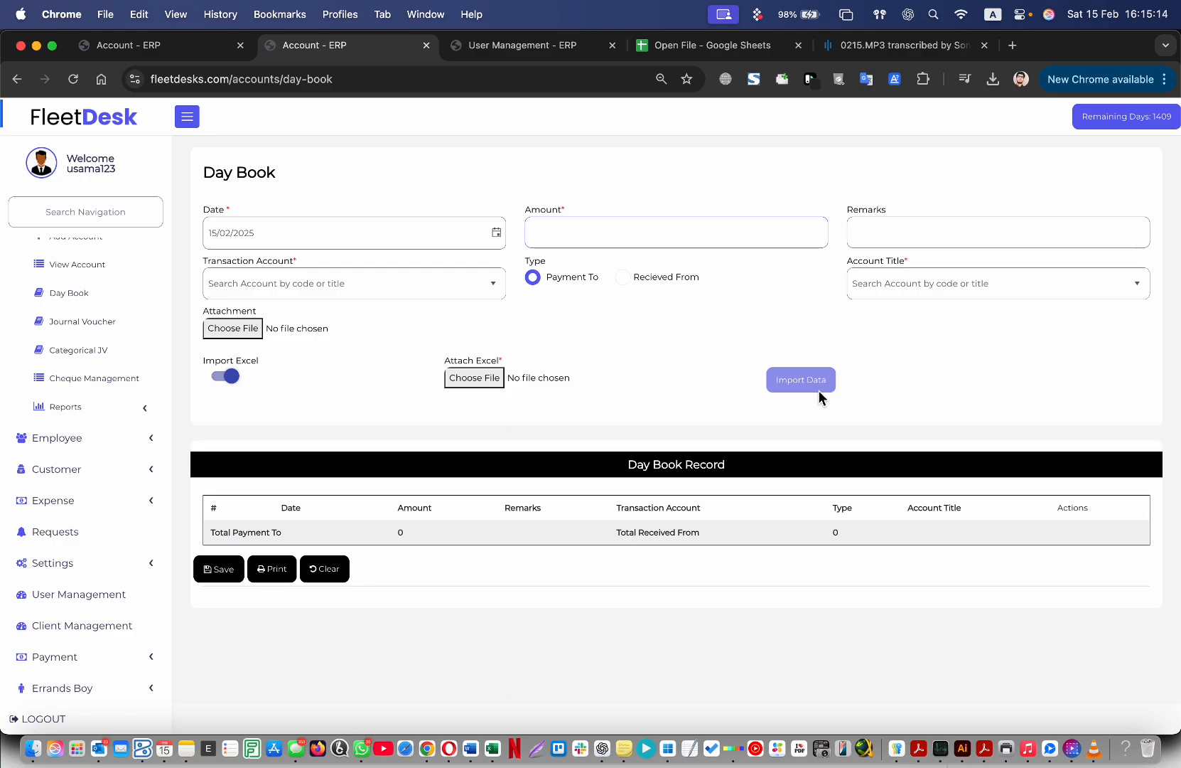
- Return to the Day Book List, download the Day Book template and open Daybook.xlsx
{"action": "left_click", "coordinate": [19, 79]}
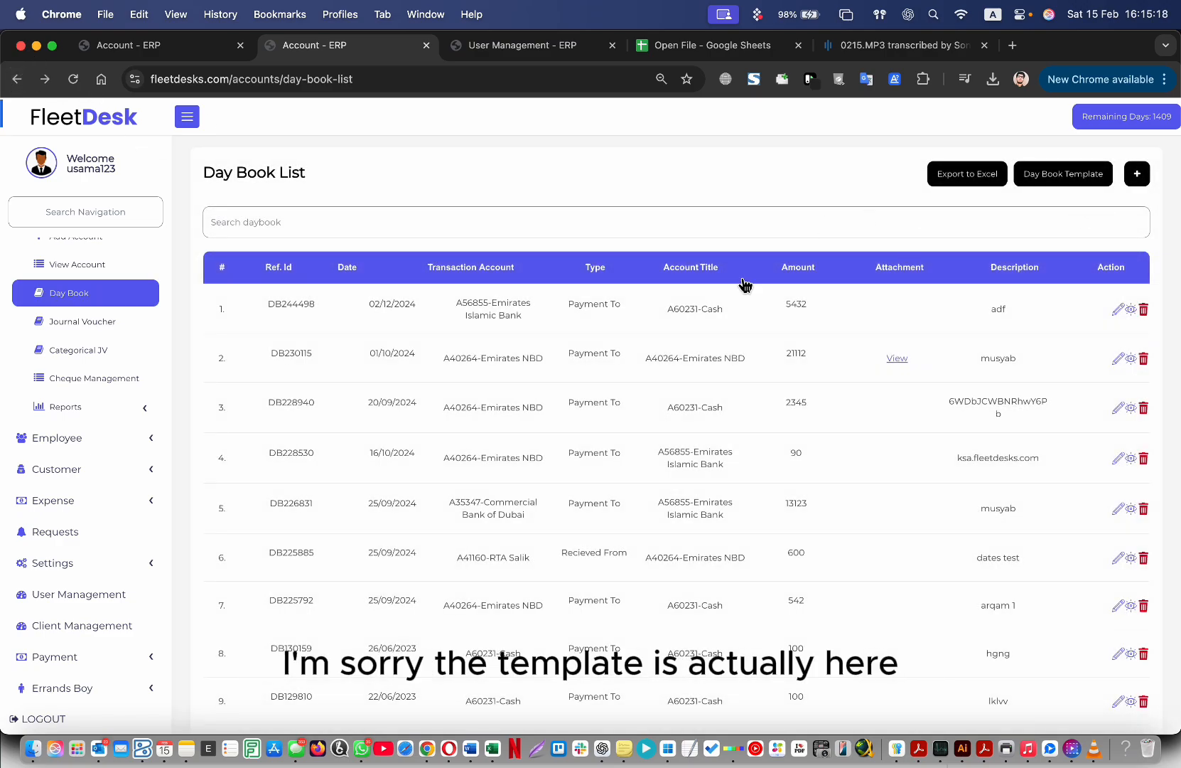
{"action": "scroll", "coordinate": [957, 313], "scroll_direction": "down", "scroll_amount": 1}
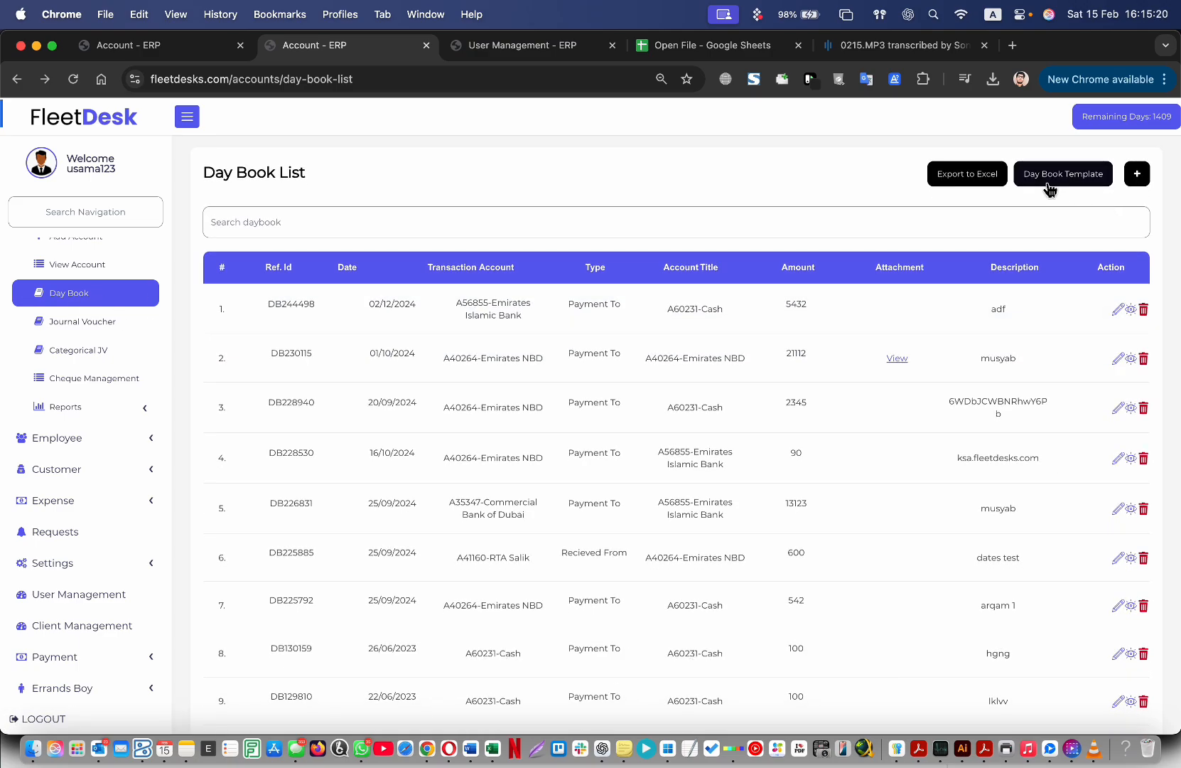
{"action": "left_click", "coordinate": [1081, 183]}
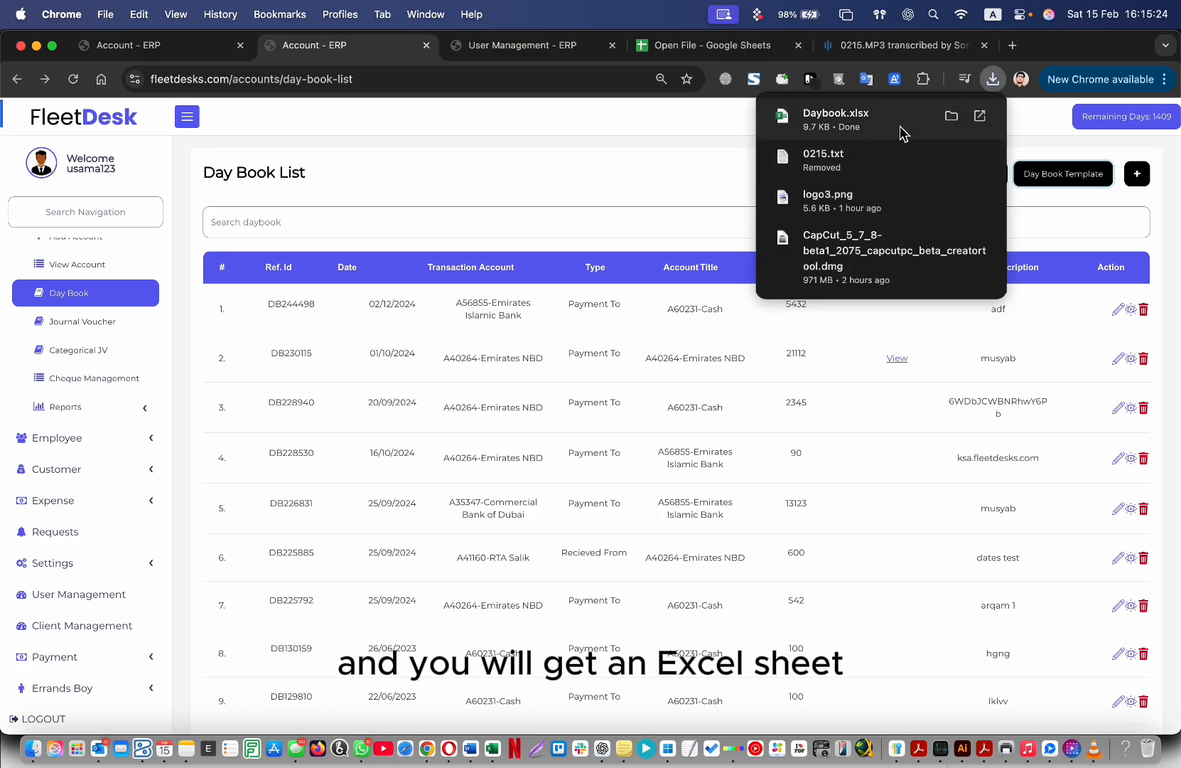
{"action": "left_click", "coordinate": [980, 117]}
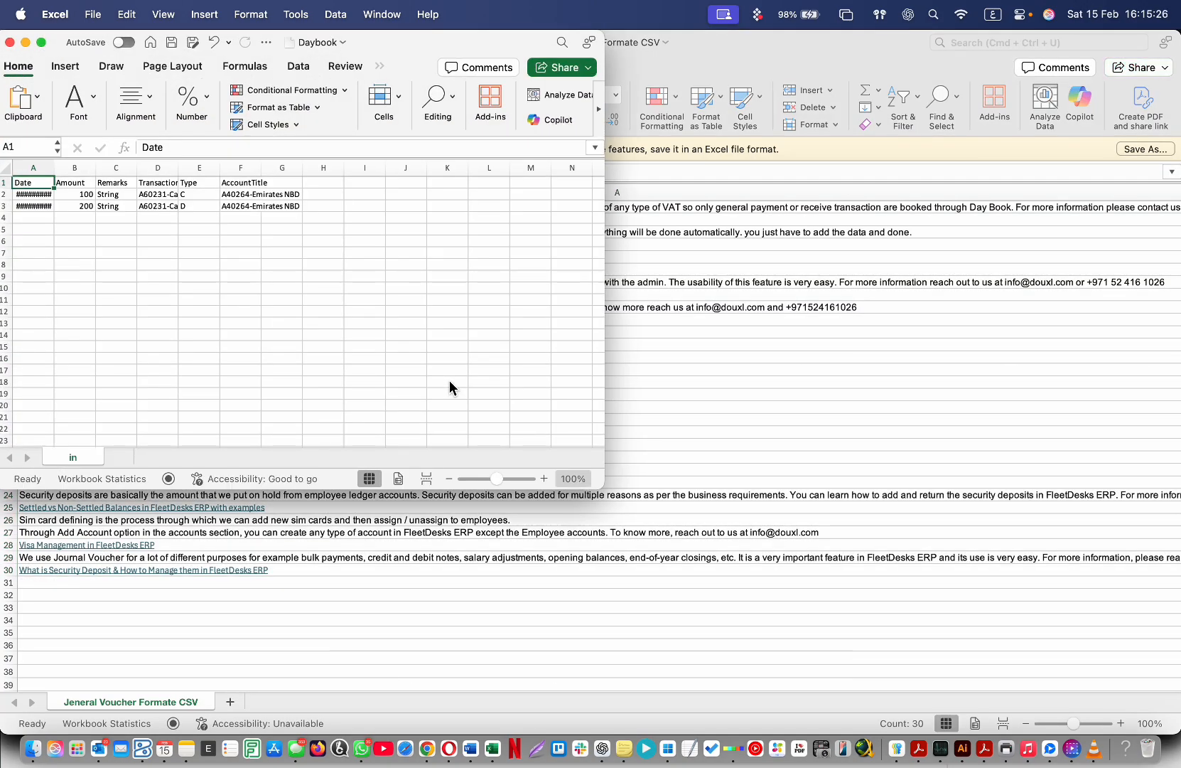
- Fit the template's column widths to their contents and inspect the sample values in row 2
{"action": "left_click_drag", "start_coordinate": [33, 168], "coordinate": [316, 169]}
{"action": "double_click", "coordinate": [262, 168]}
{"action": "left_click", "coordinate": [74, 229]}
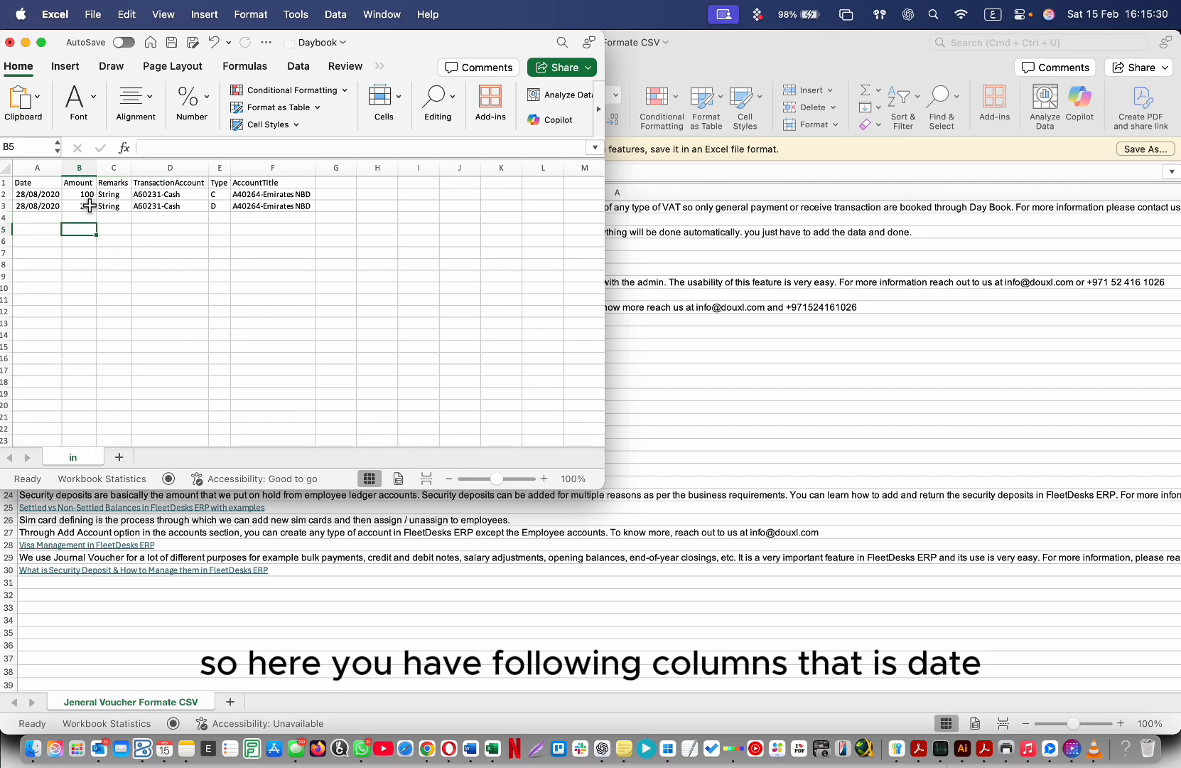
{"action": "left_click", "coordinate": [114, 194]}
{"action": "left_click", "coordinate": [178, 196]}
{"action": "left_click", "coordinate": [220, 195]}
{"action": "left_click", "coordinate": [272, 195]}
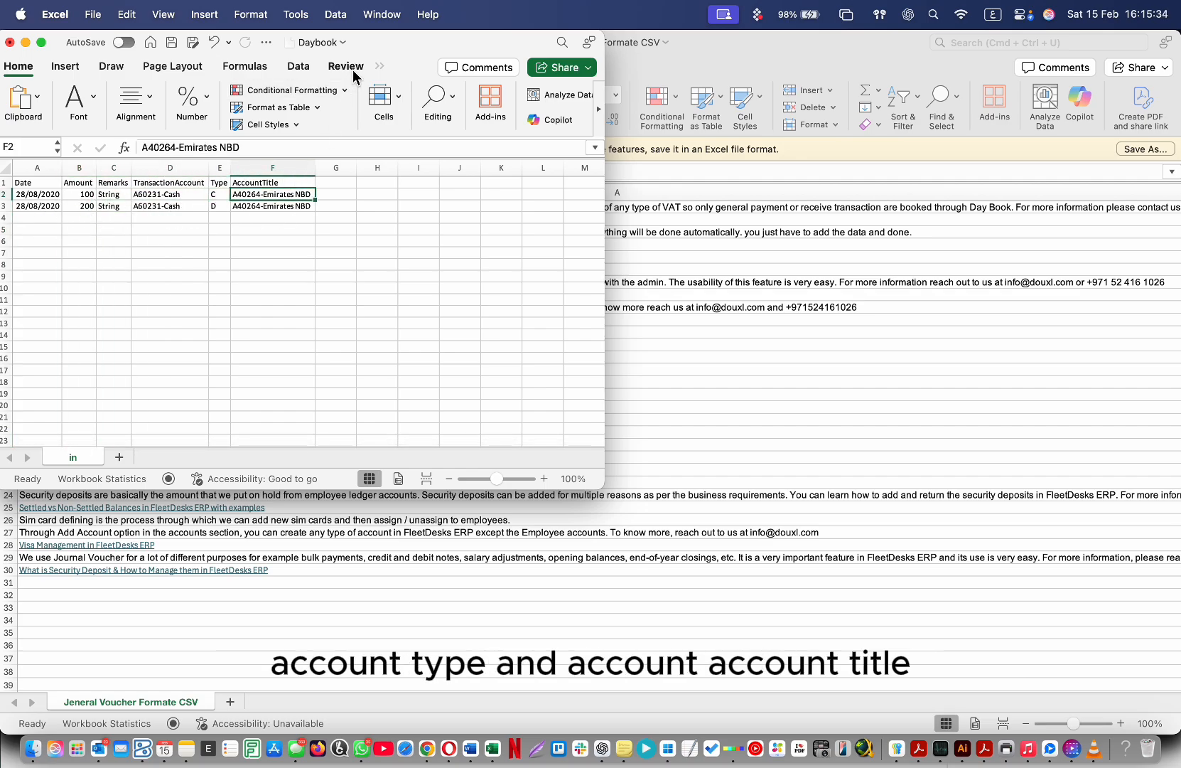
- Start a new Day Book entry and place the Daybook workbook below the form's fields for comparison
{"action": "left_click", "coordinate": [699, 64]}
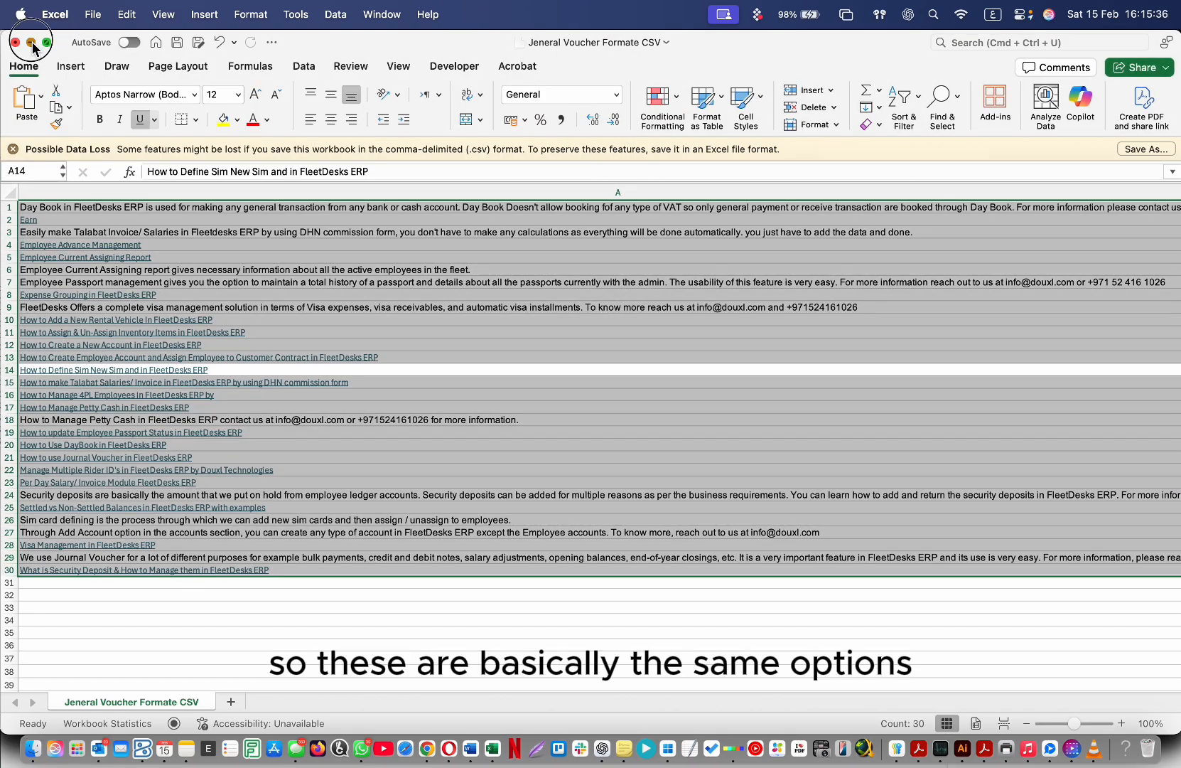
{"action": "left_click", "coordinate": [26, 43]}
{"action": "left_click", "coordinate": [757, 184]}
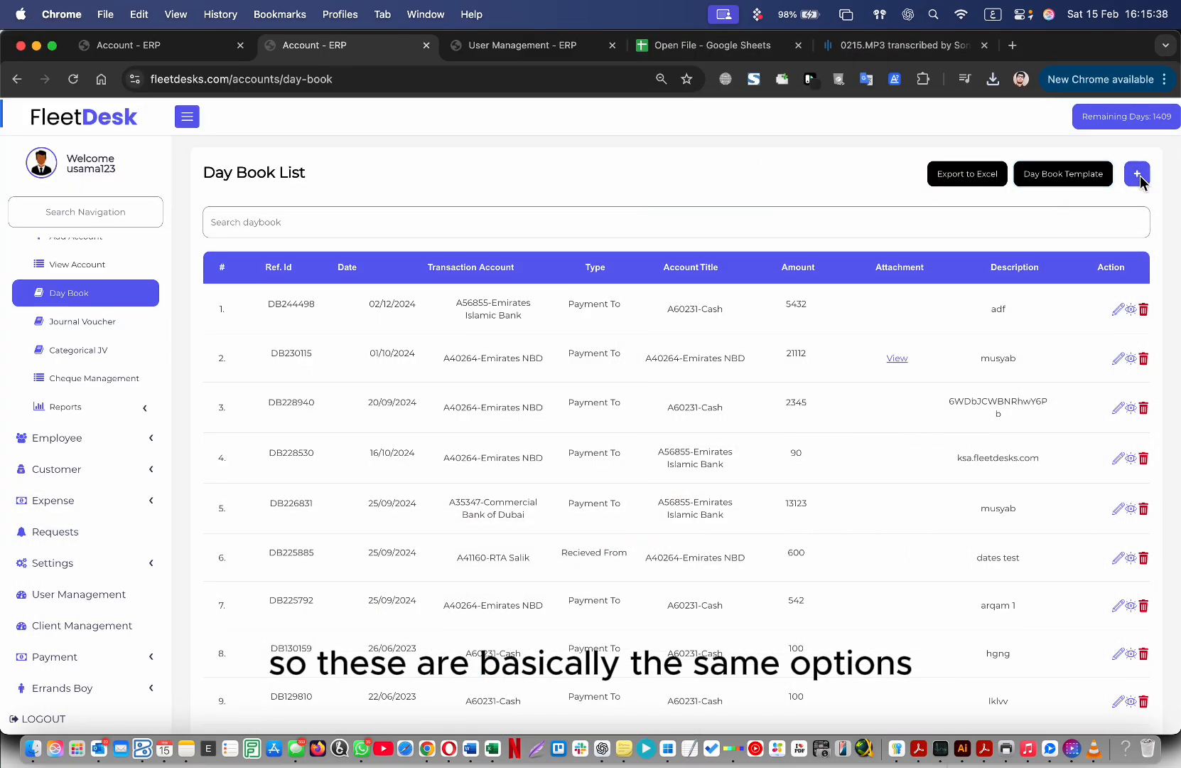
{"action": "left_click", "coordinate": [1138, 174]}
{"action": "left_click", "coordinate": [483, 744]}
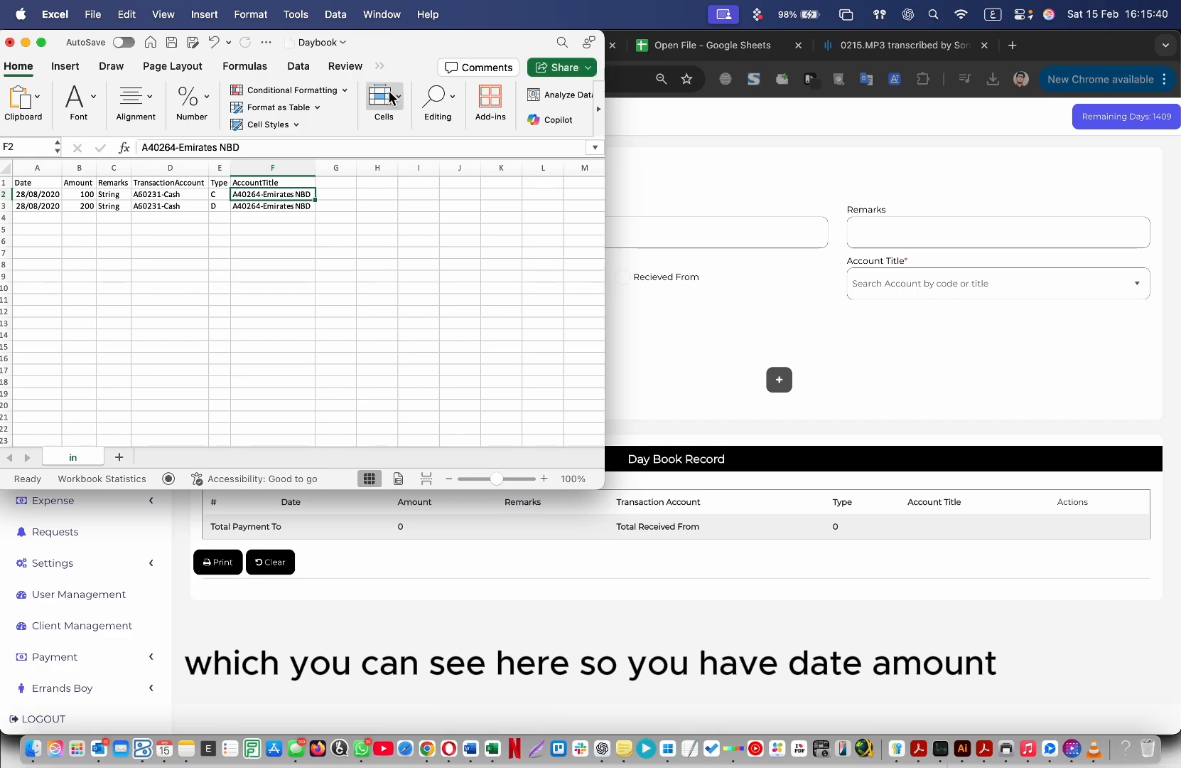
{"action": "left_click_drag", "start_coordinate": [407, 52], "coordinate": [457, 425]}
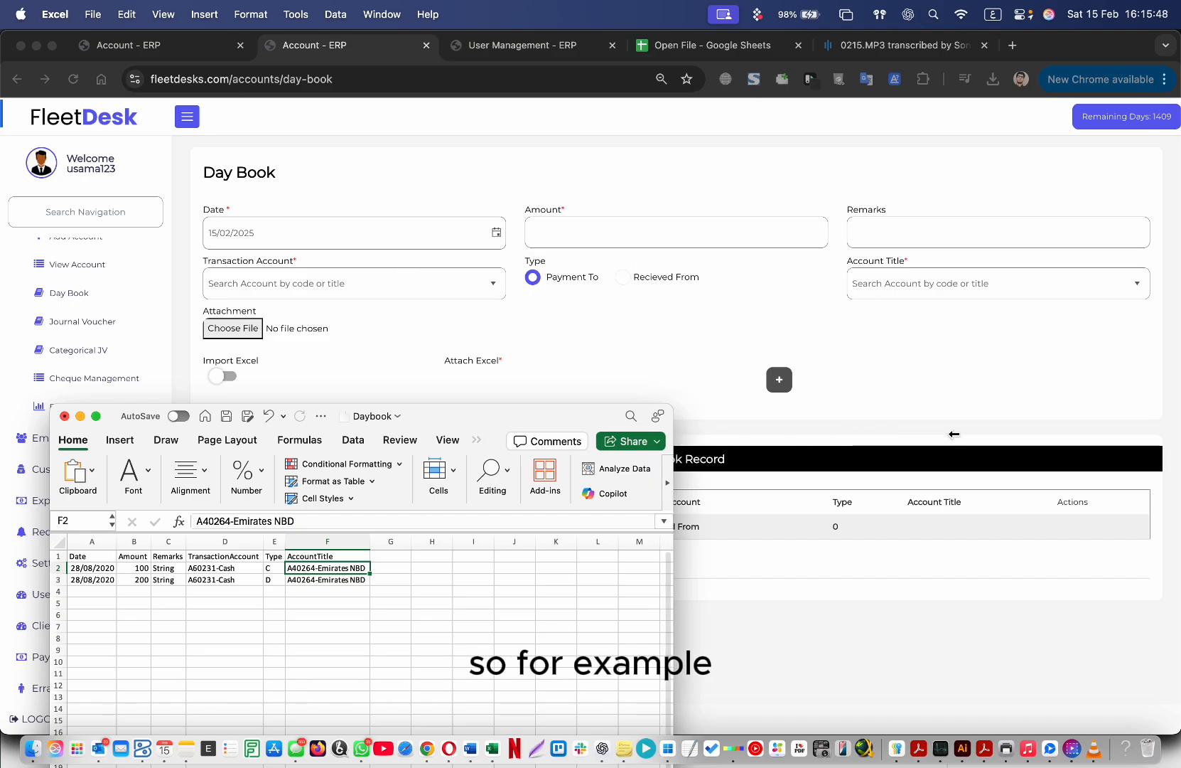
- Set the Day Book entry's date to 14/02/2025, amount to 2000 and remarks to "petty cash"
{"action": "left_click", "coordinate": [569, 350]}
{"action": "left_click", "coordinate": [352, 235]}
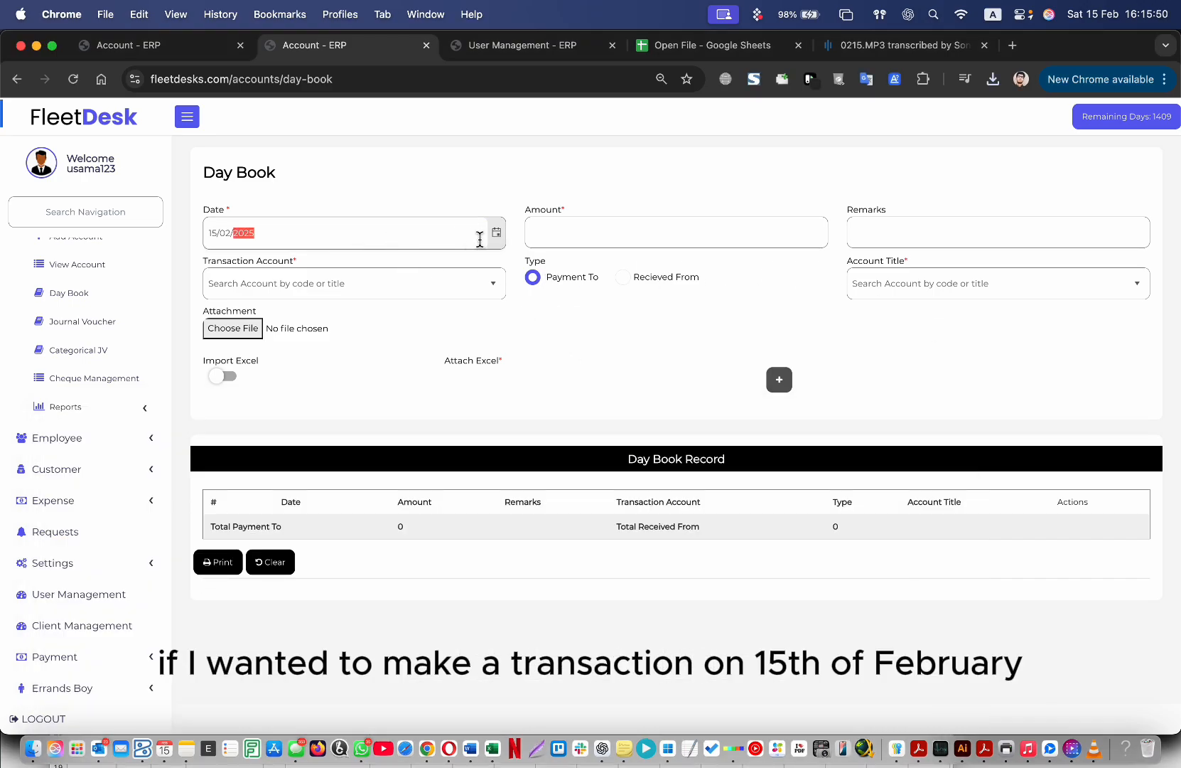
{"action": "left_click", "coordinate": [496, 233]}
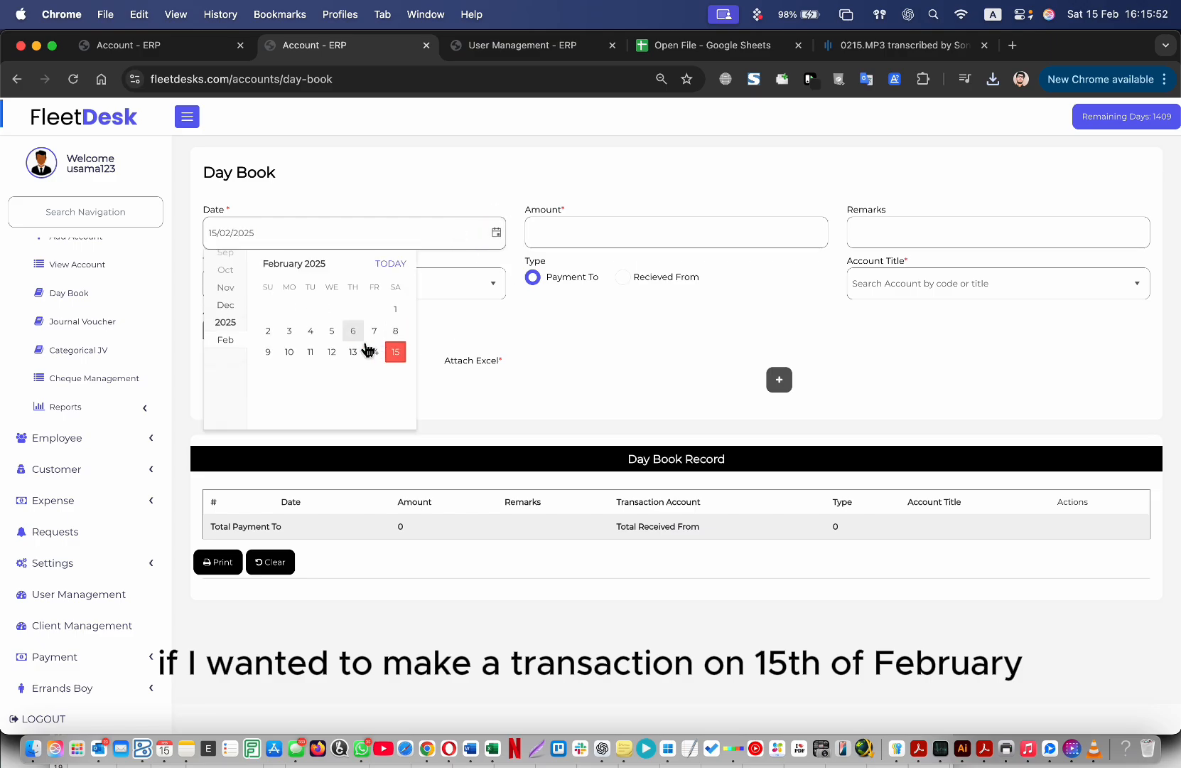
{"action": "left_click", "coordinate": [374, 352]}
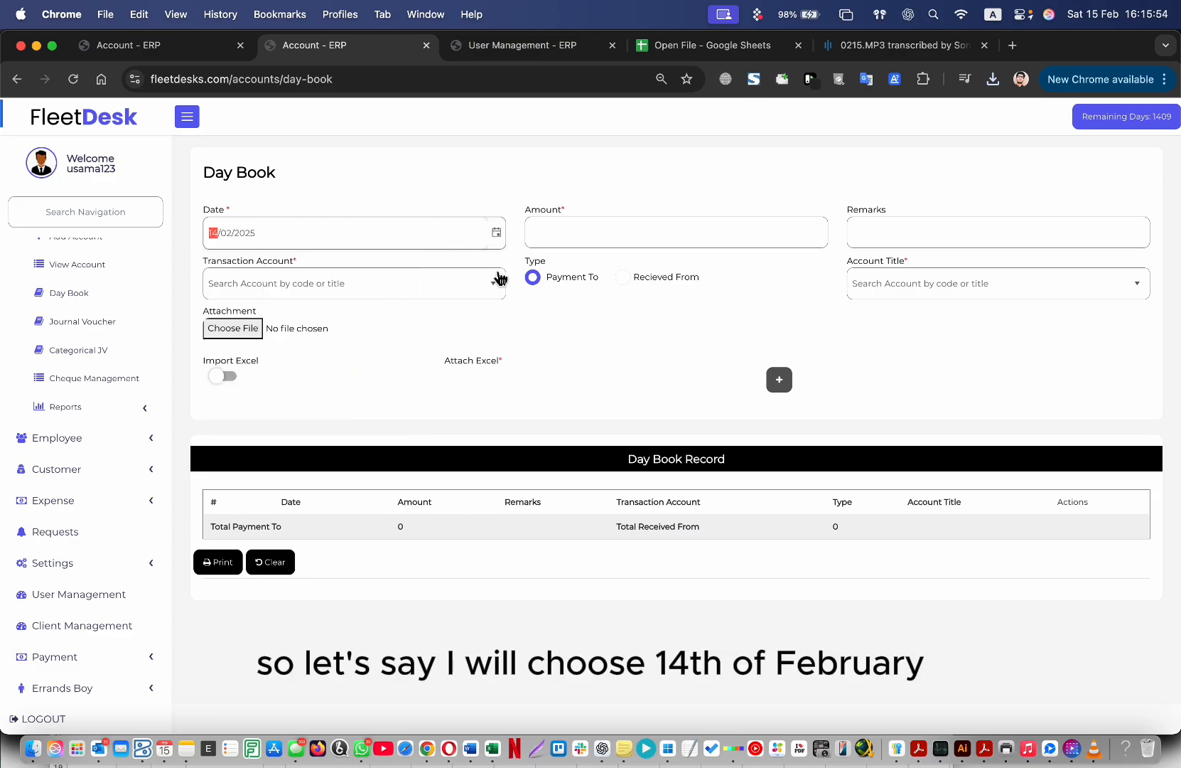
{"action": "left_click", "coordinate": [662, 240]}
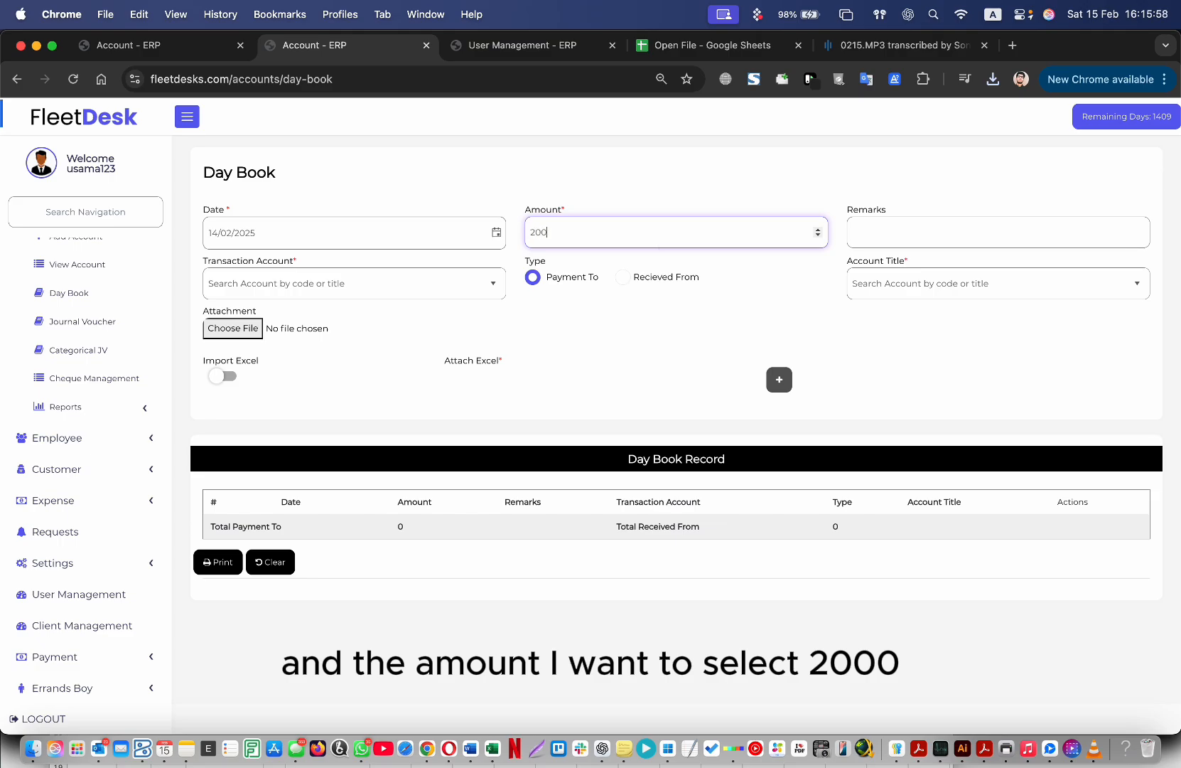
{"action": "left_click", "coordinate": [1017, 220]}
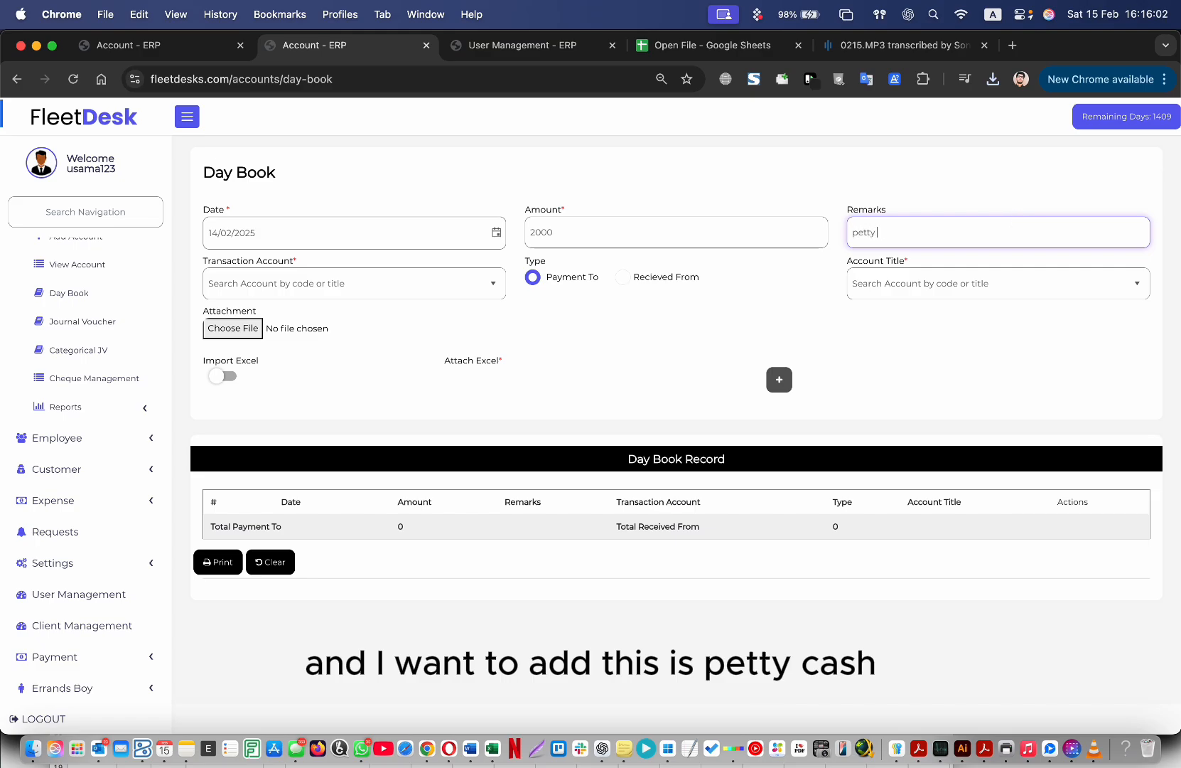
- Choose Commercial Bank of Dubai as the transaction account and copy its account code
{"action": "left_click", "coordinate": [415, 274]}
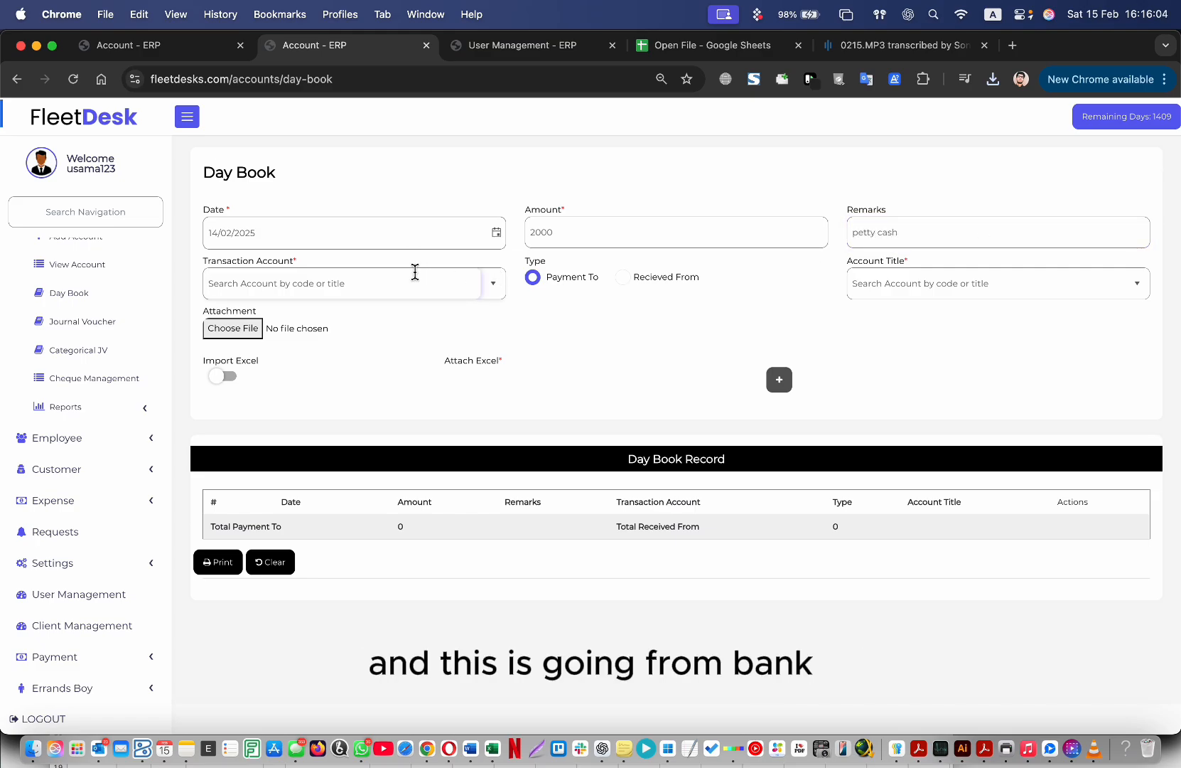
{"action": "type", "text": "ban"}
{"action": "left_click", "coordinate": [355, 306]}
{"action": "double_click", "coordinate": [223, 282]}
{"action": "key", "text": "super+c"}
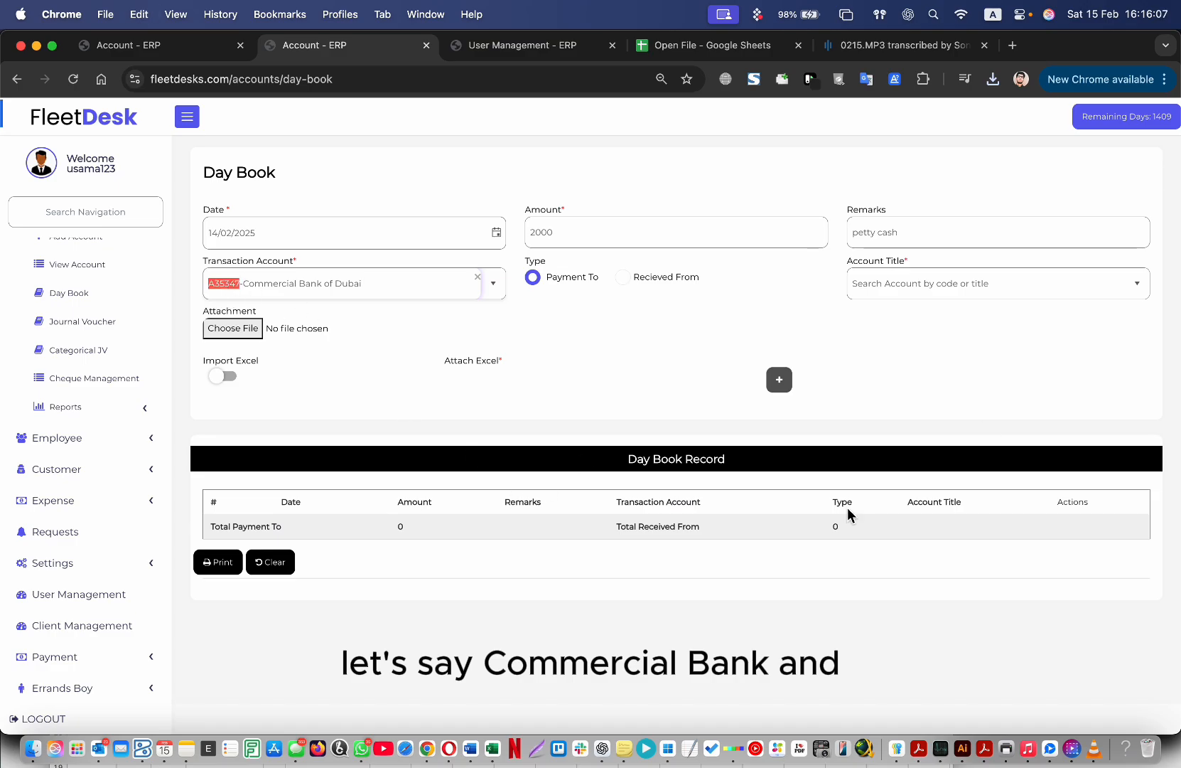
- Switch to the Daybook workbook in Excel and paste the copied bank account code into TransactionAccount cell D5
{"action": "left_click", "coordinate": [492, 748]}
{"action": "left_click", "coordinate": [101, 612]}
{"action": "key", "text": "Right"}
{"action": "left_click", "coordinate": [223, 605]}
{"action": "key", "text": "super+v"}
{"action": "key", "text": "Left"}
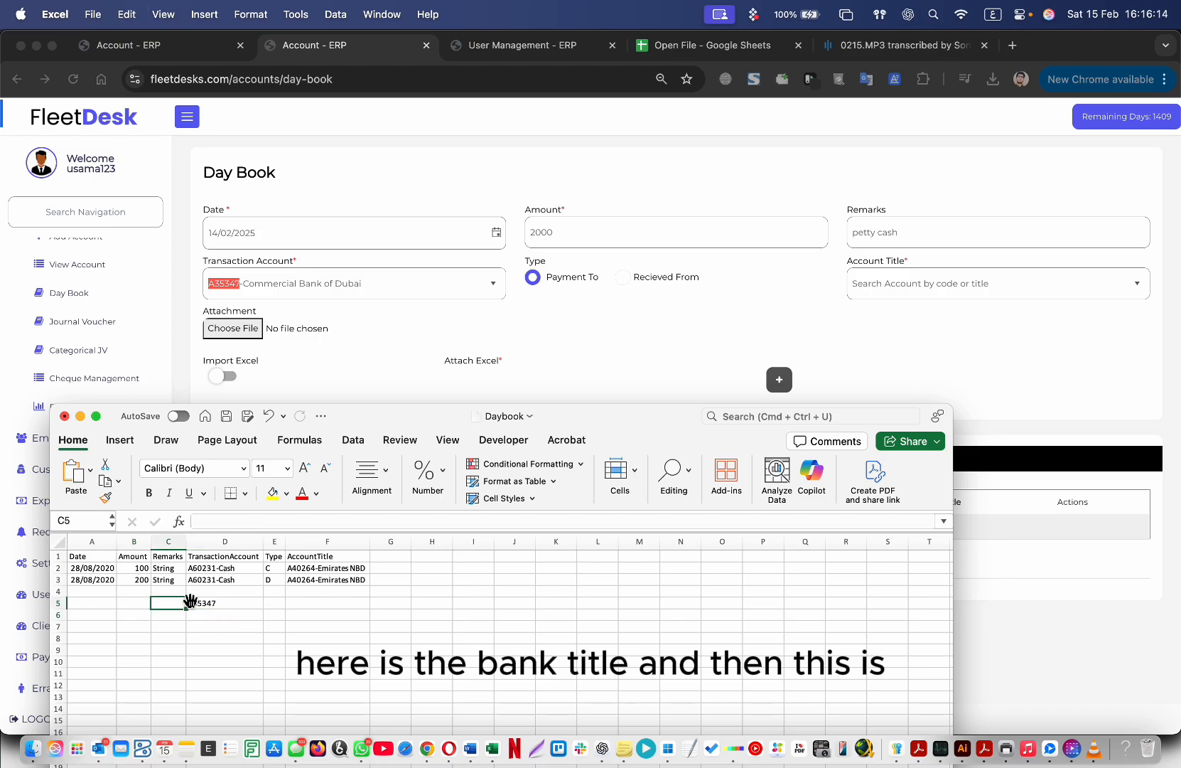
- Change the input language to ABC and enter "Petty cash" as the remarks in C5
{"action": "key", "text": "BackSpace"}
{"action": "key", "text": "BackSpace"}
{"action": "key", "text": "BackSpace"}
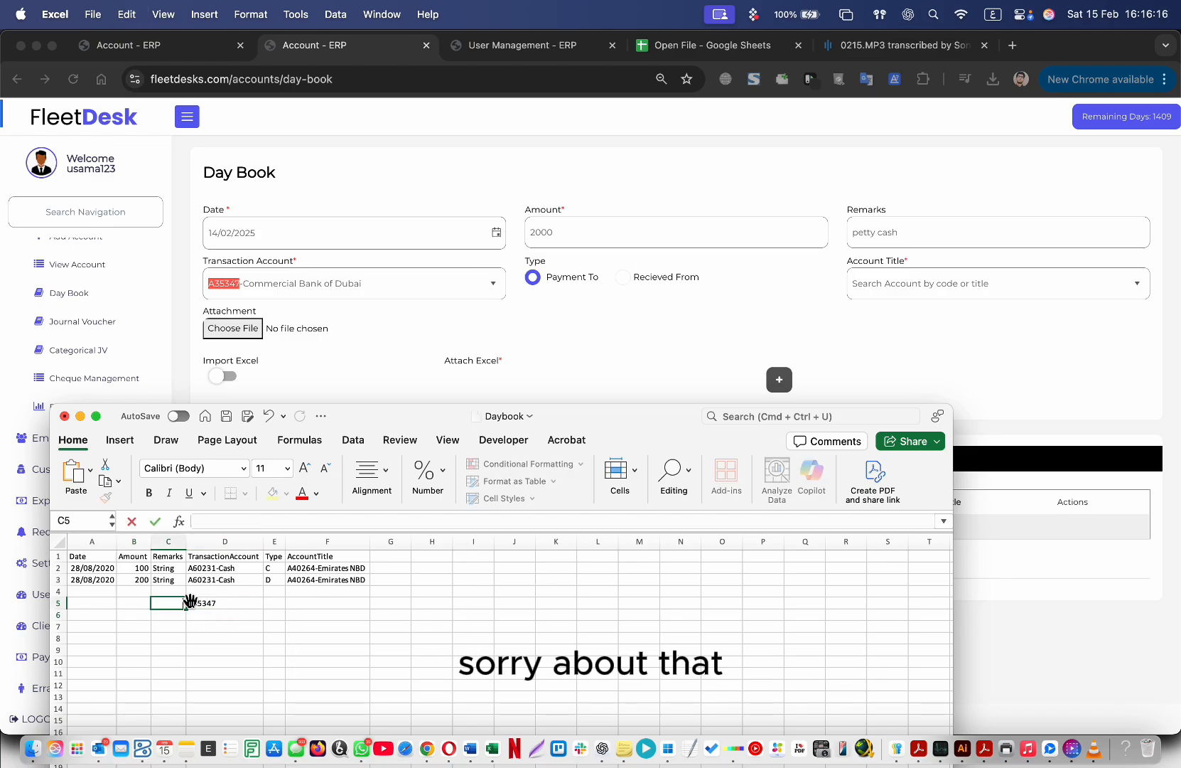
{"action": "left_click", "coordinate": [993, 14]}
{"action": "left_click", "coordinate": [1013, 59]}
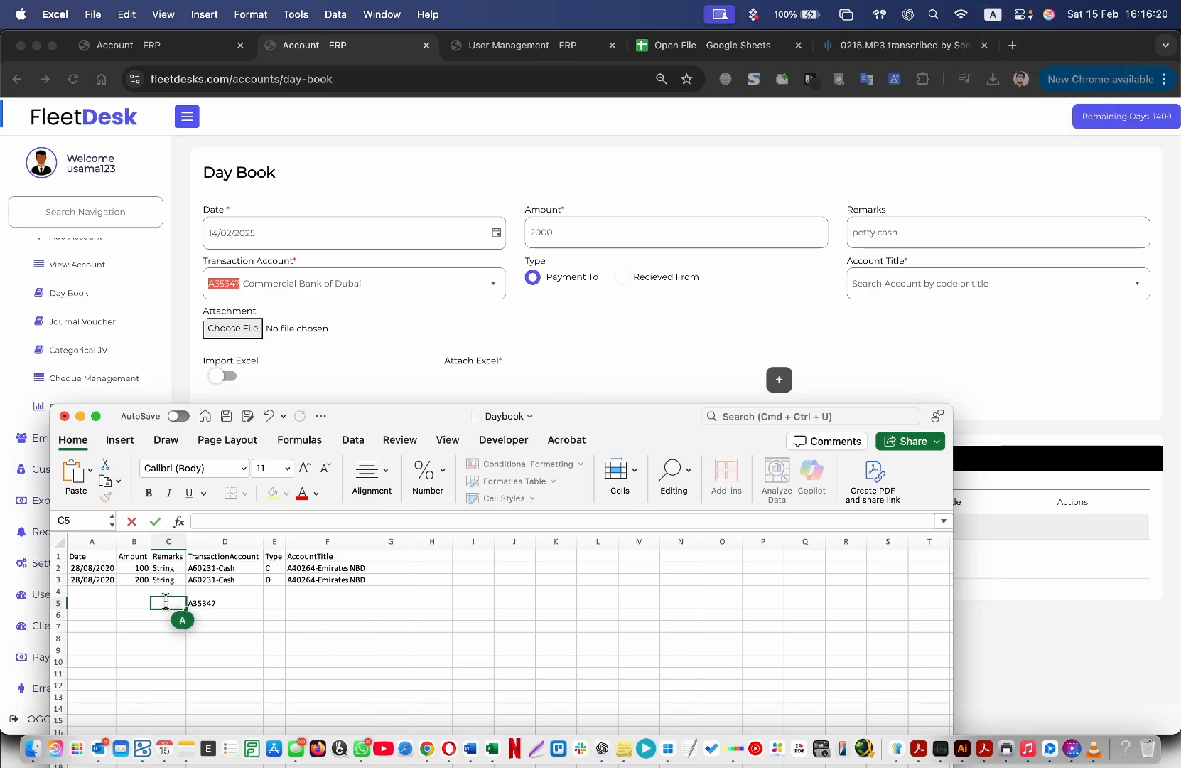
{"action": "type", "text": "Petty cash"}
{"action": "key", "text": "Left"}
- Set the row 5 transaction's amount to 2000 and its date to 02/15/2025
{"action": "type", "text": "٢00"}
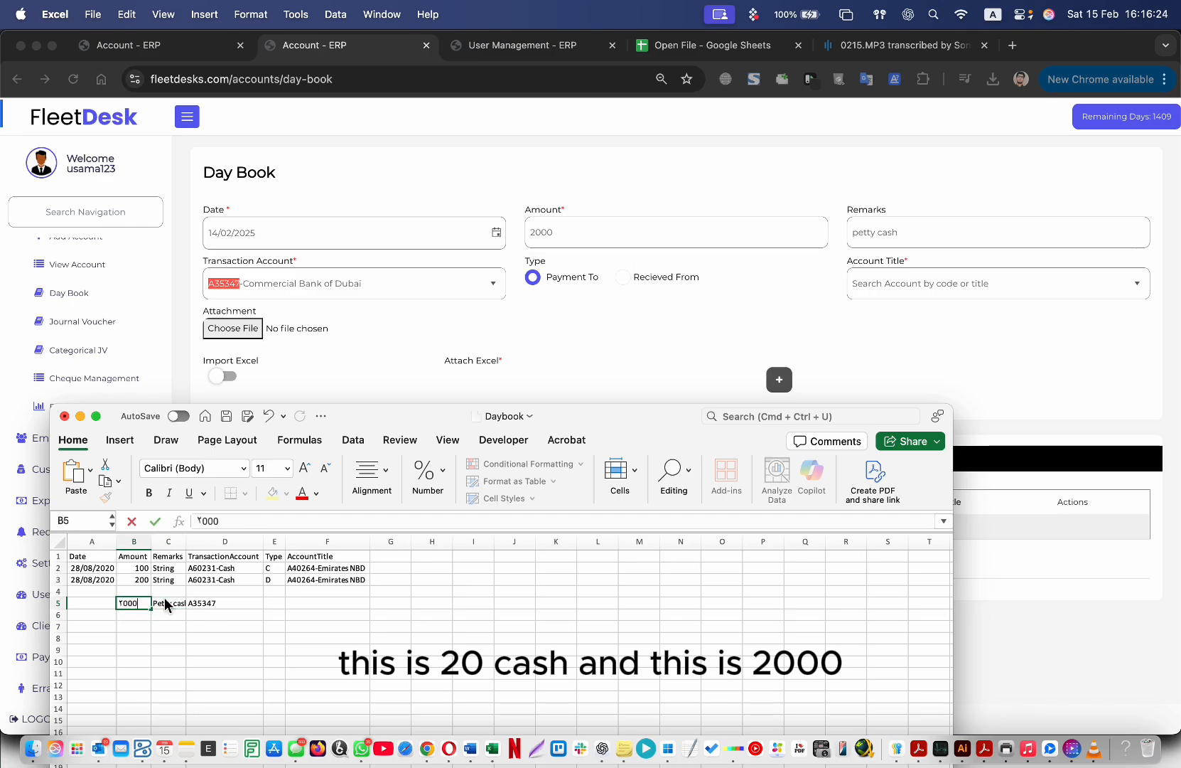
{"action": "key", "text": "BackSpace"}
{"action": "type", "text": "2"}
{"action": "key", "text": "Left"}
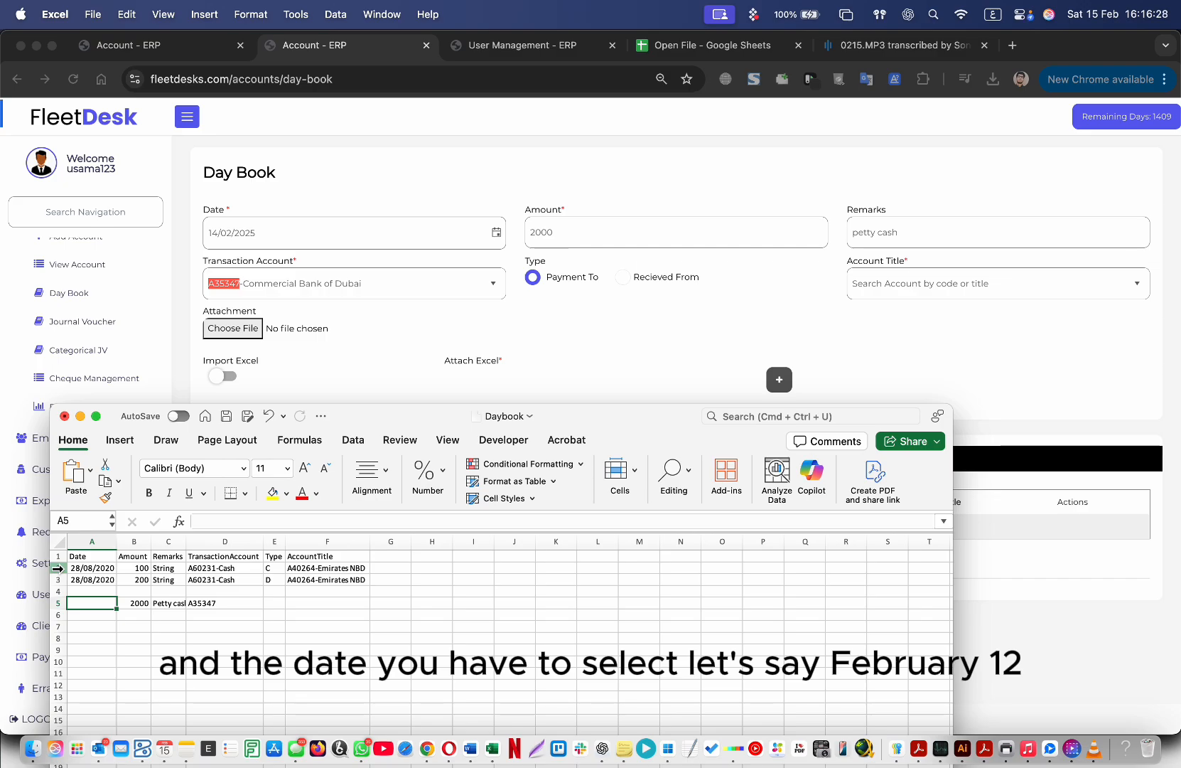
{"action": "type", "text": "٠2"}
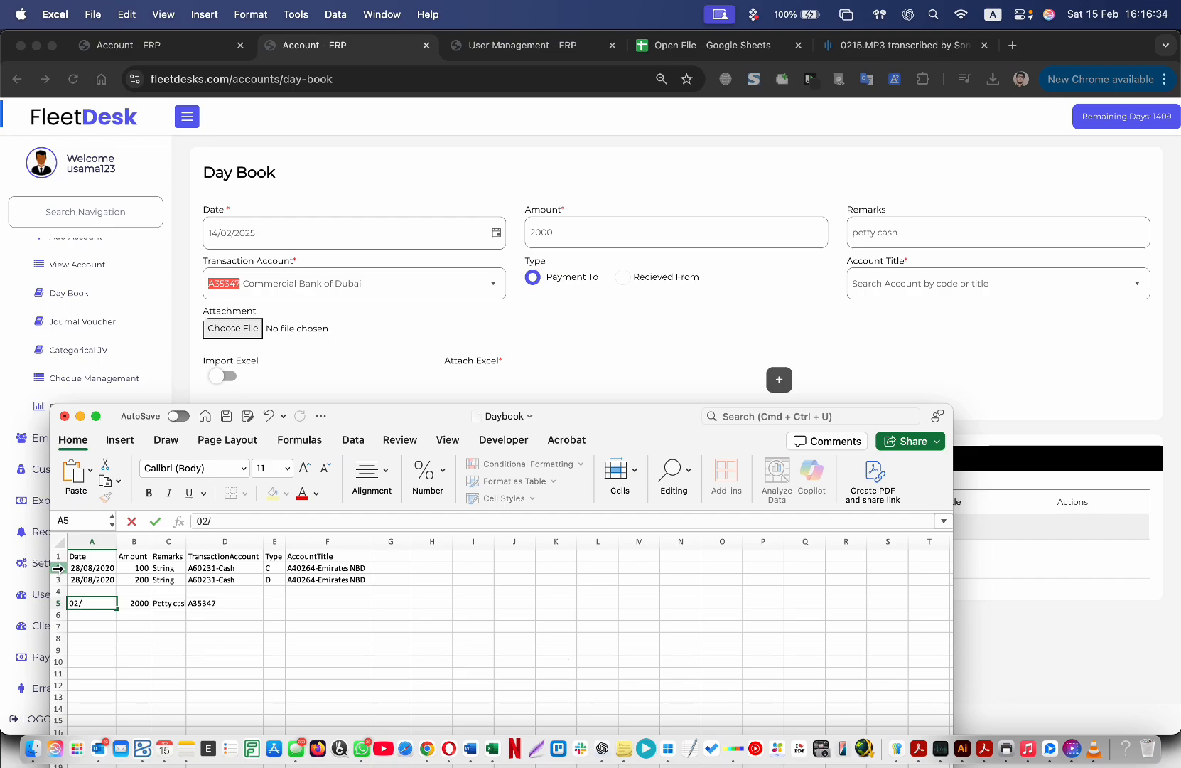
{"action": "type", "text": "/15"}
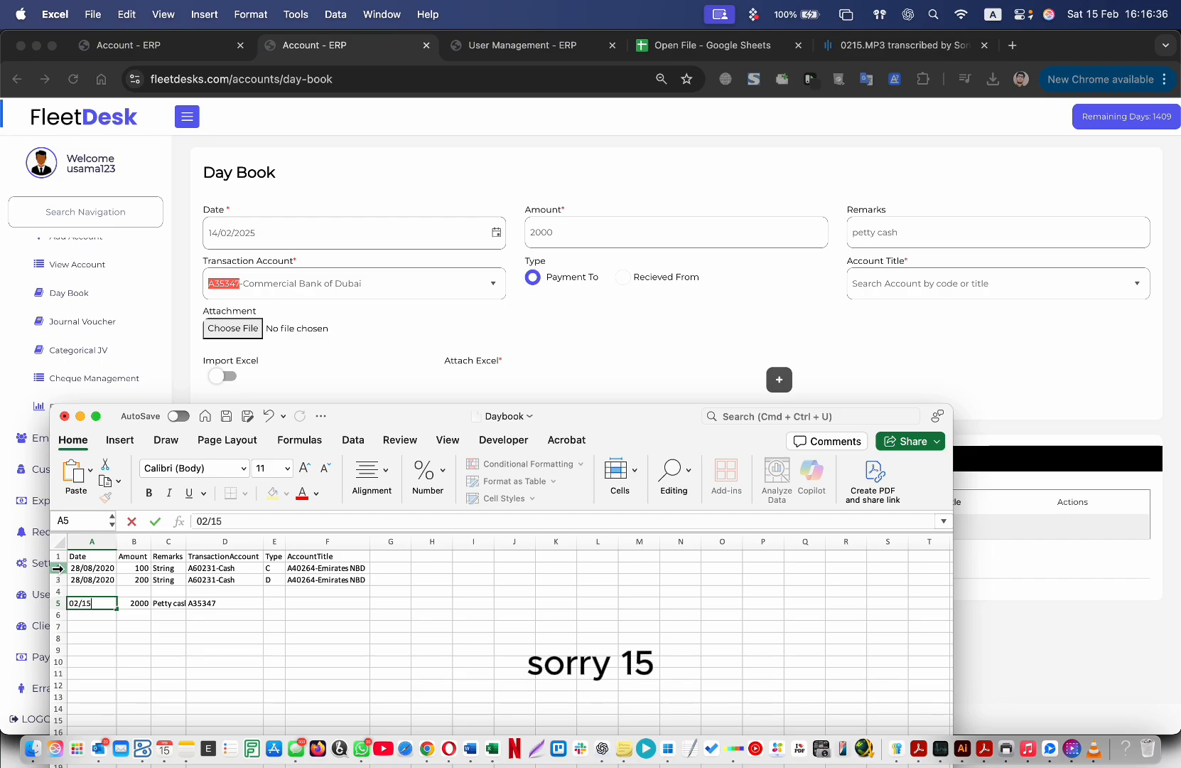
{"action": "type", "text": "/2024"}
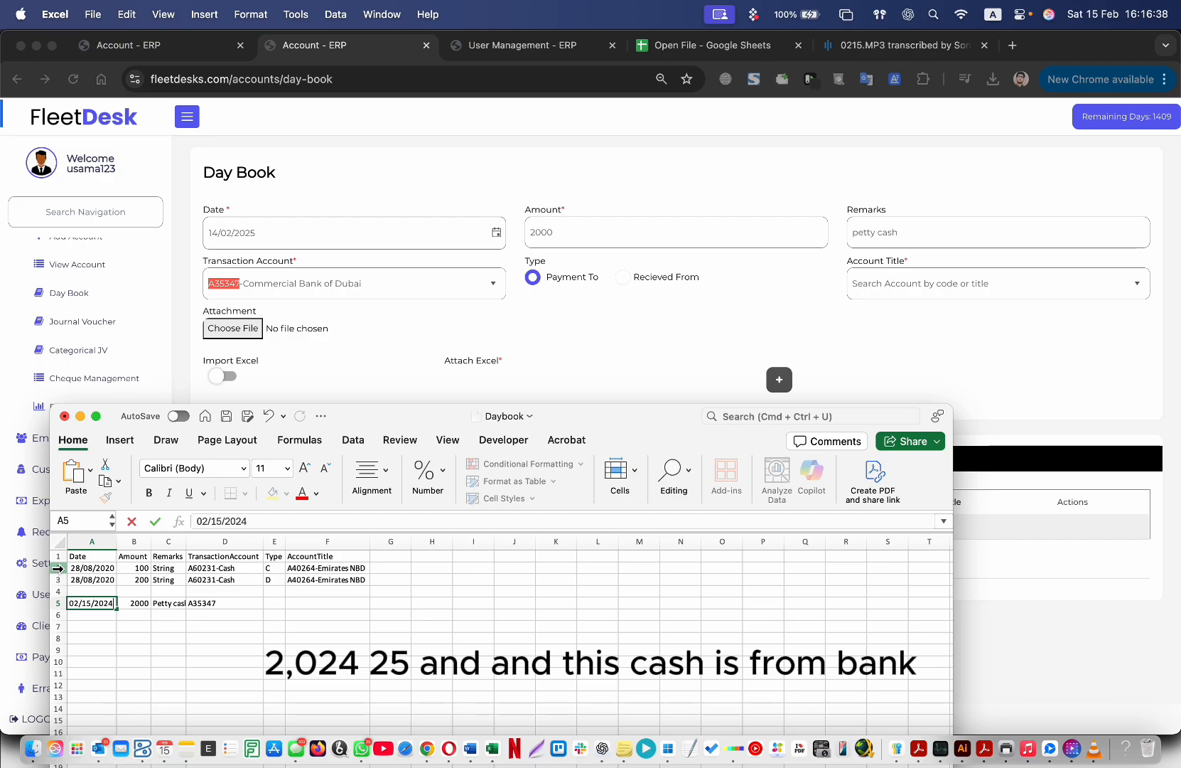
{"action": "key", "text": "Tab"}
{"action": "key", "text": "Tab"}
{"action": "key", "text": "Tab"}
{"action": "key", "text": "Tab"}
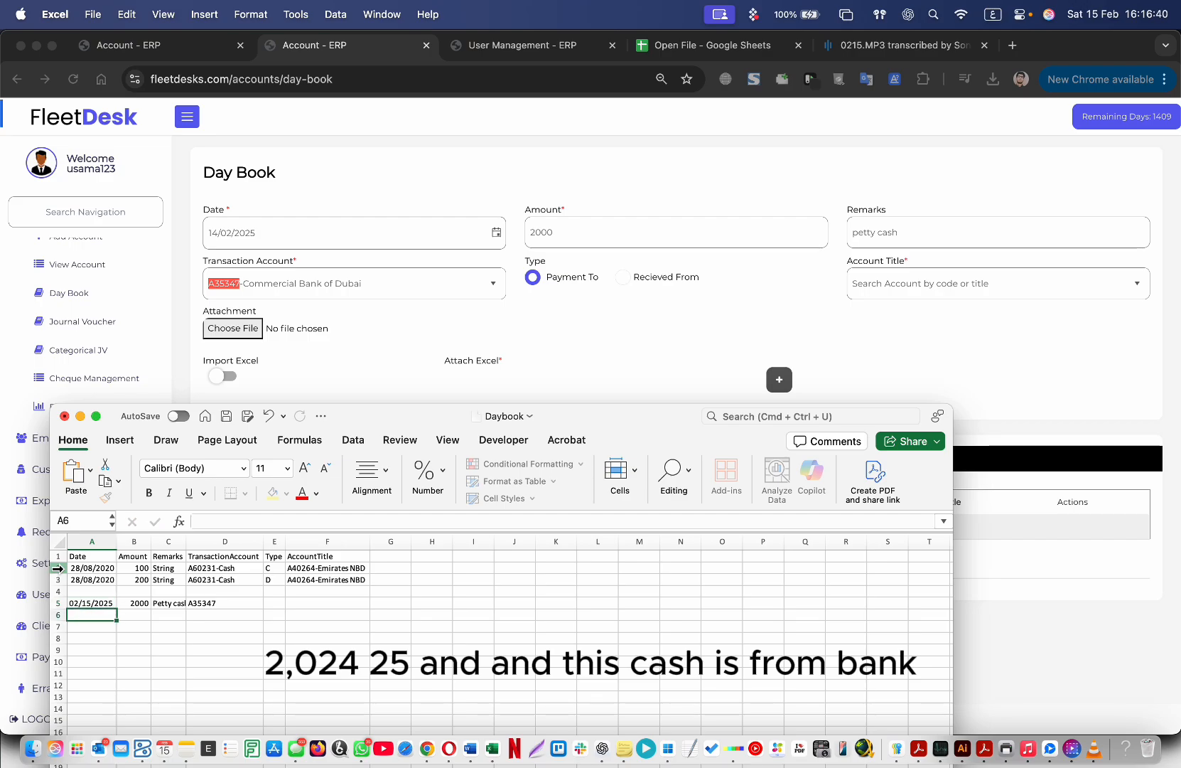
- Choose Petty Cash as the Day Book form's account title and copy its account code into AccountTitle cell F5 of the workbook
{"action": "key", "text": "Tab"}
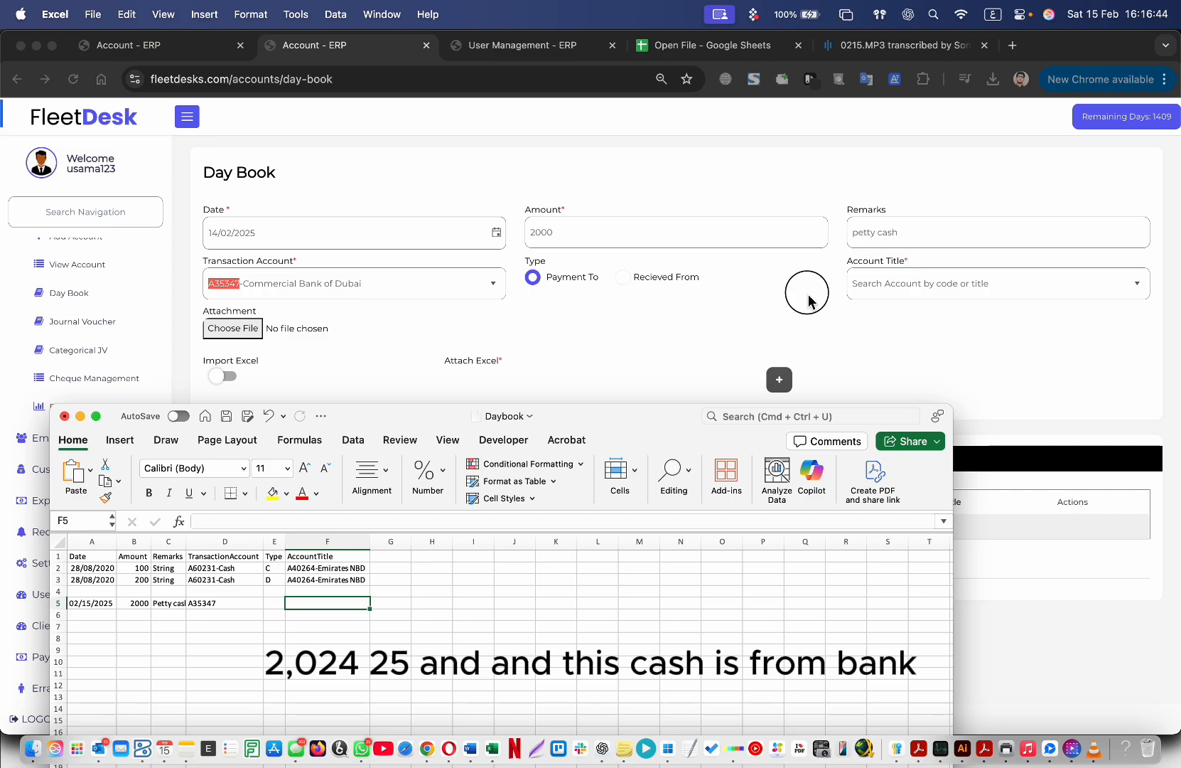
{"action": "left_click", "coordinate": [962, 285]}
{"action": "type", "text": "petty"}
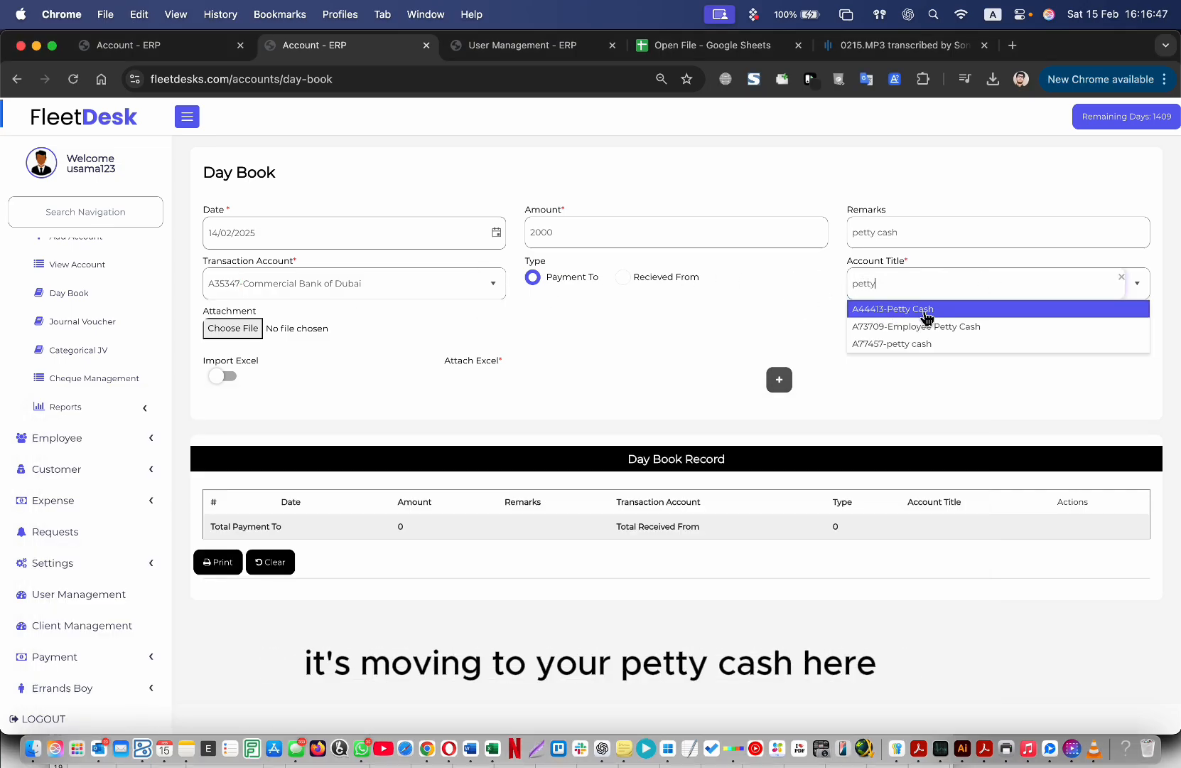
{"action": "left_click", "coordinate": [925, 312]}
{"action": "double_click", "coordinate": [876, 284]}
{"action": "key", "text": "cmd+c"}
{"action": "left_click", "coordinate": [492, 747]}
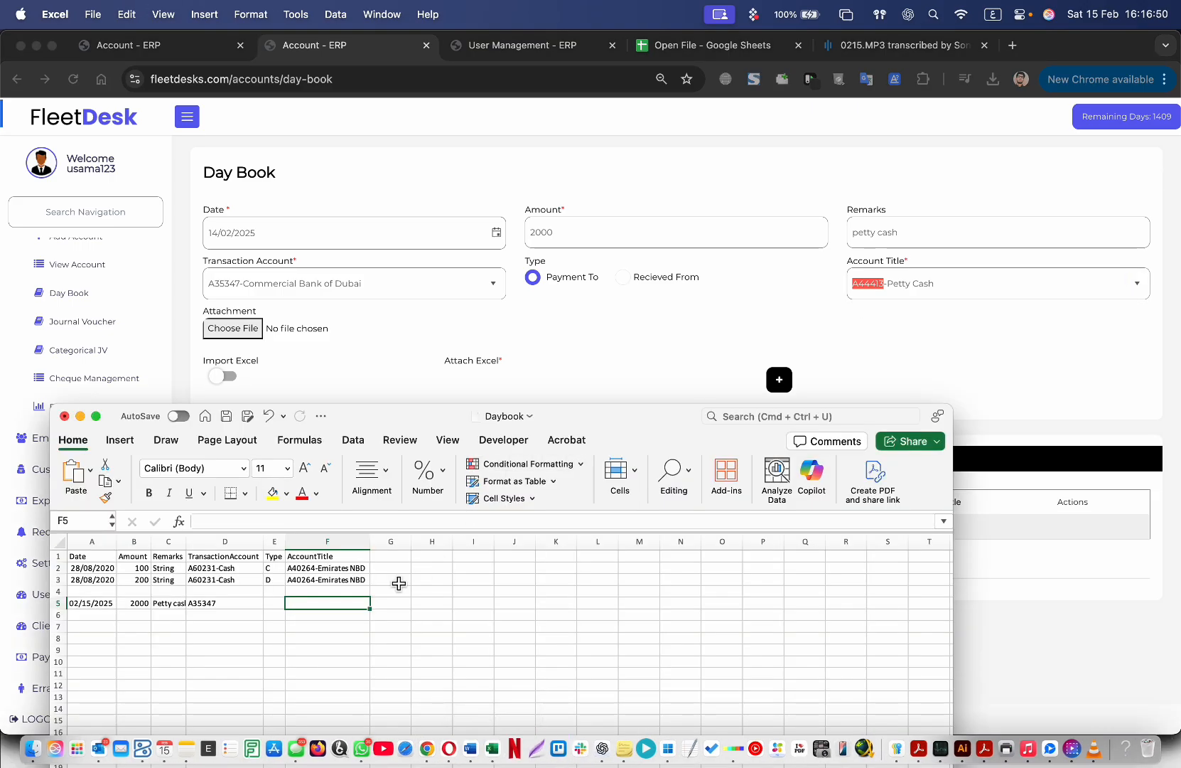
{"action": "key", "text": "cmd+v"}
{"action": "key", "text": "Up"}
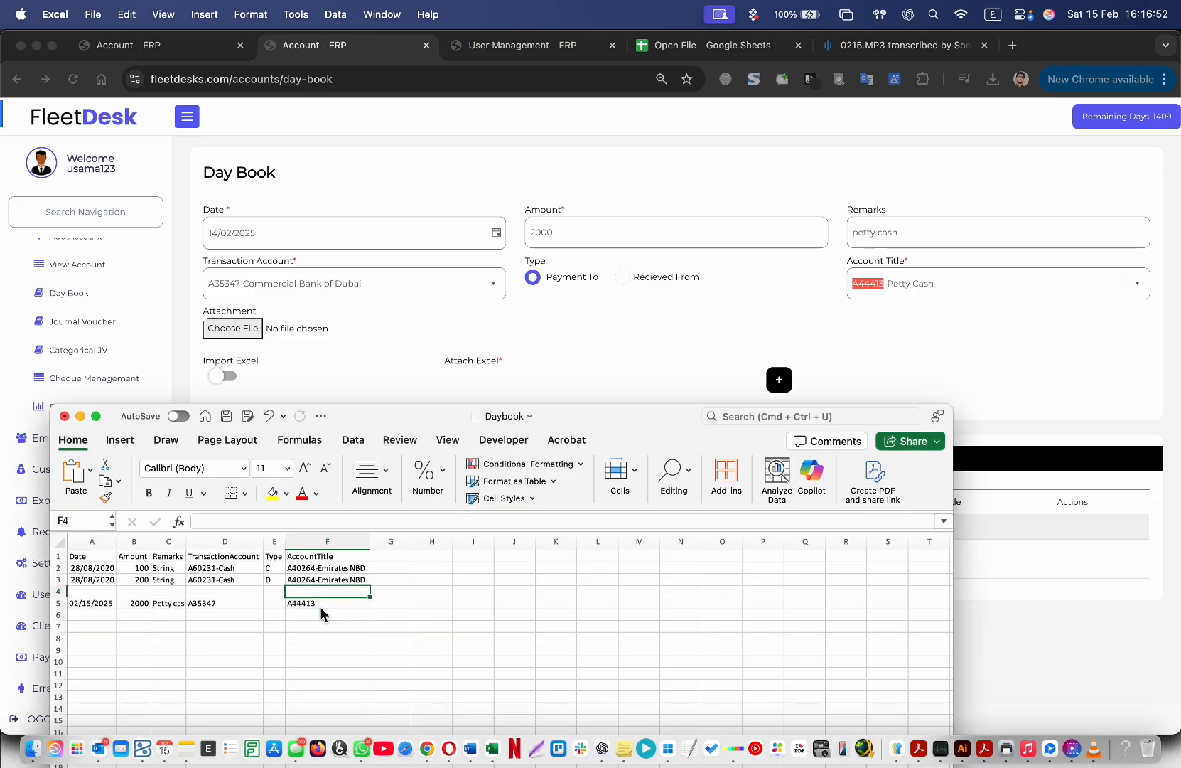
- Delete rows 2 to 4 holding the sample transactions and widen the Type column
{"action": "left_click_drag", "start_coordinate": [71, 595], "coordinate": [70, 572]}
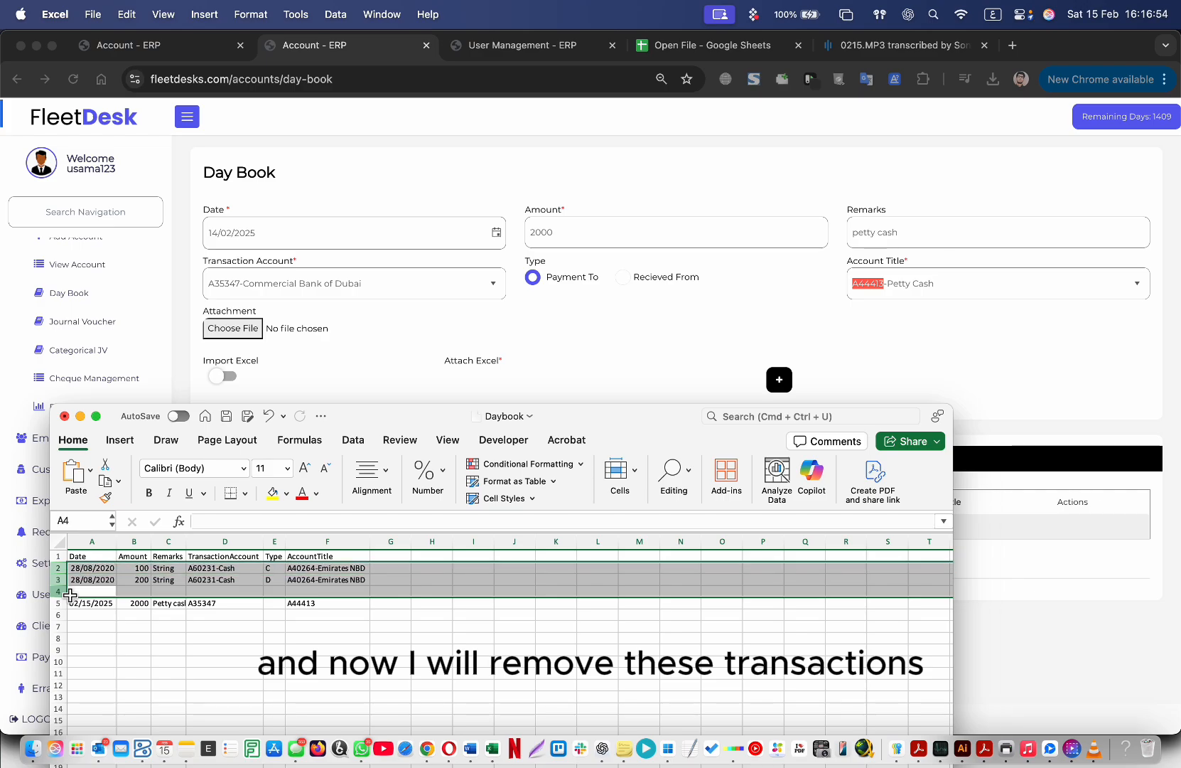
{"action": "key", "text": "cmd+minus"}
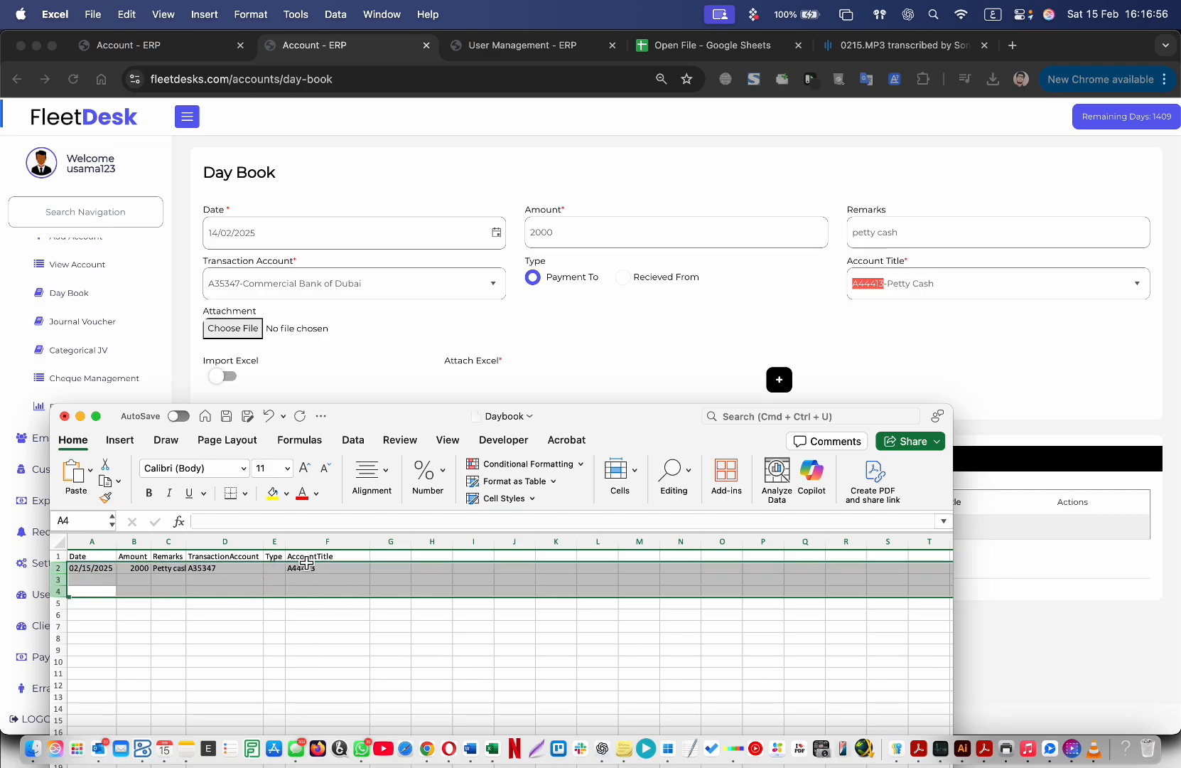
{"action": "left_click", "coordinate": [278, 568]}
{"action": "left_click_drag", "start_coordinate": [286, 542], "coordinate": [384, 541]}
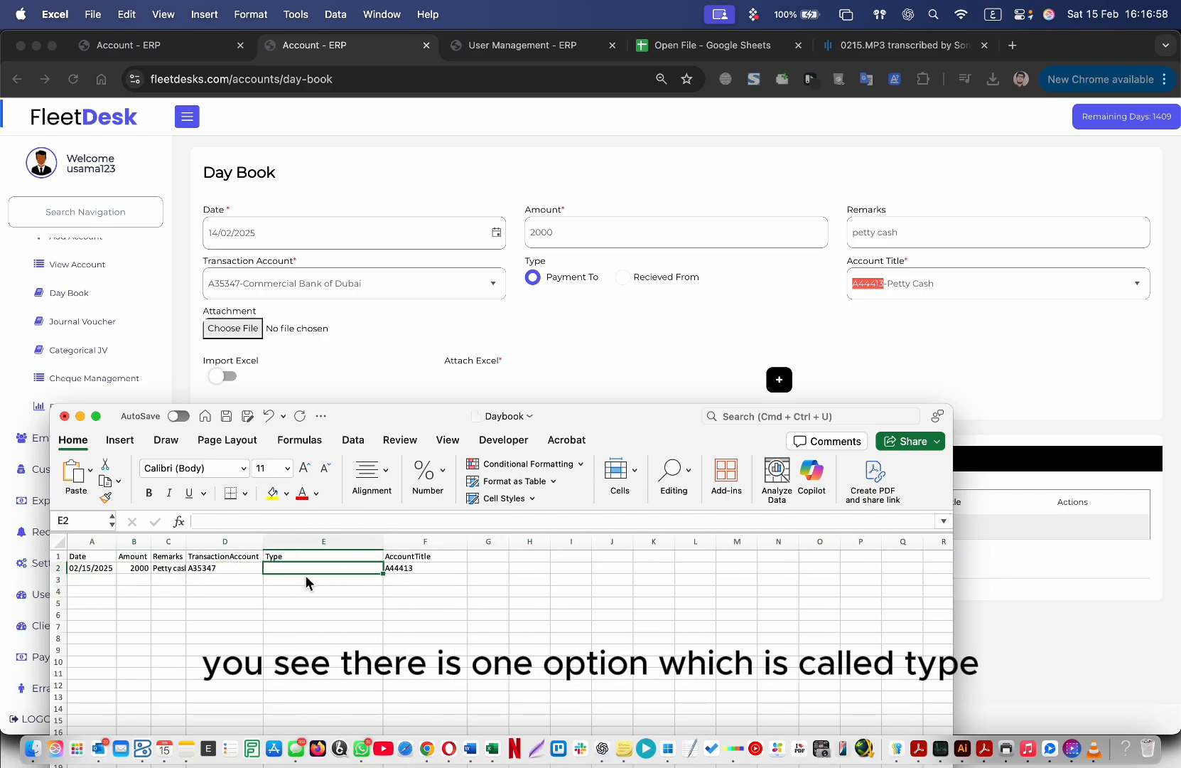
- Restore the ABC input language and enter C as the transaction type in E2
{"action": "left_click", "coordinate": [320, 548]}
{"action": "left_click", "coordinate": [425, 591]}
{"action": "left_click", "coordinate": [338, 548]}
{"action": "left_click", "coordinate": [304, 571]}
{"action": "type", "text": "ى"}
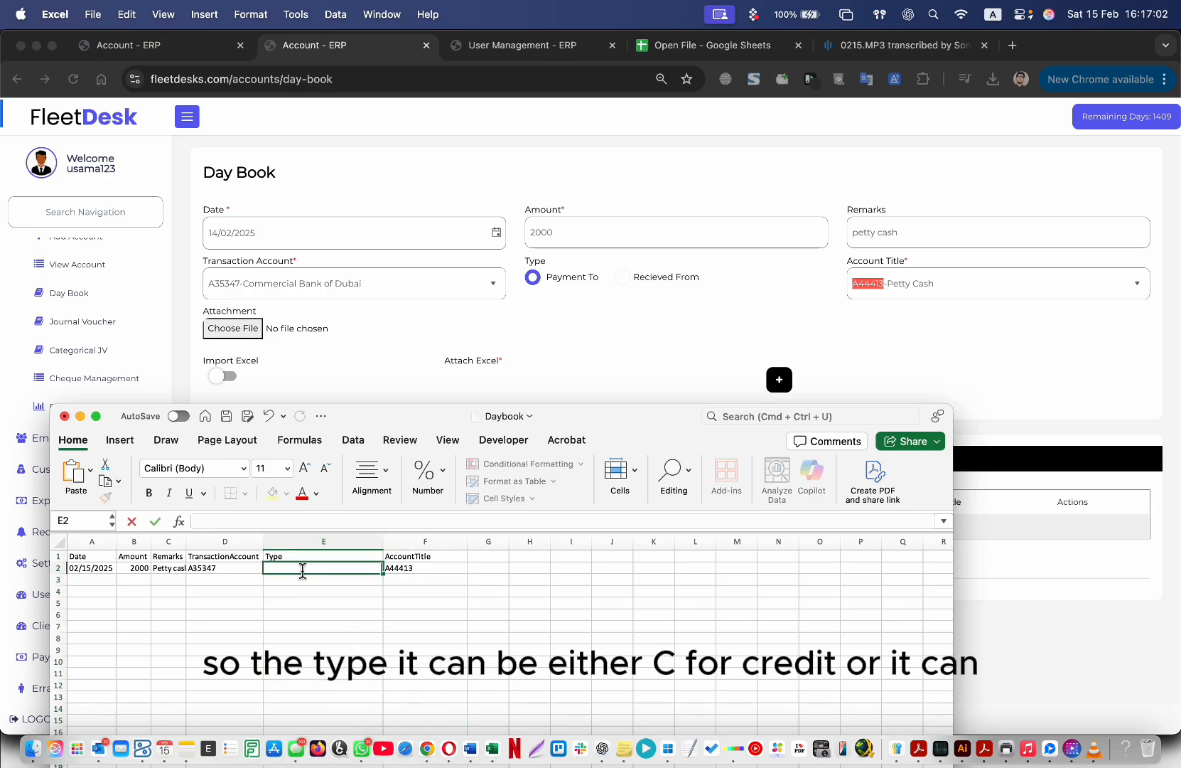
{"action": "left_click", "coordinate": [991, 15]}
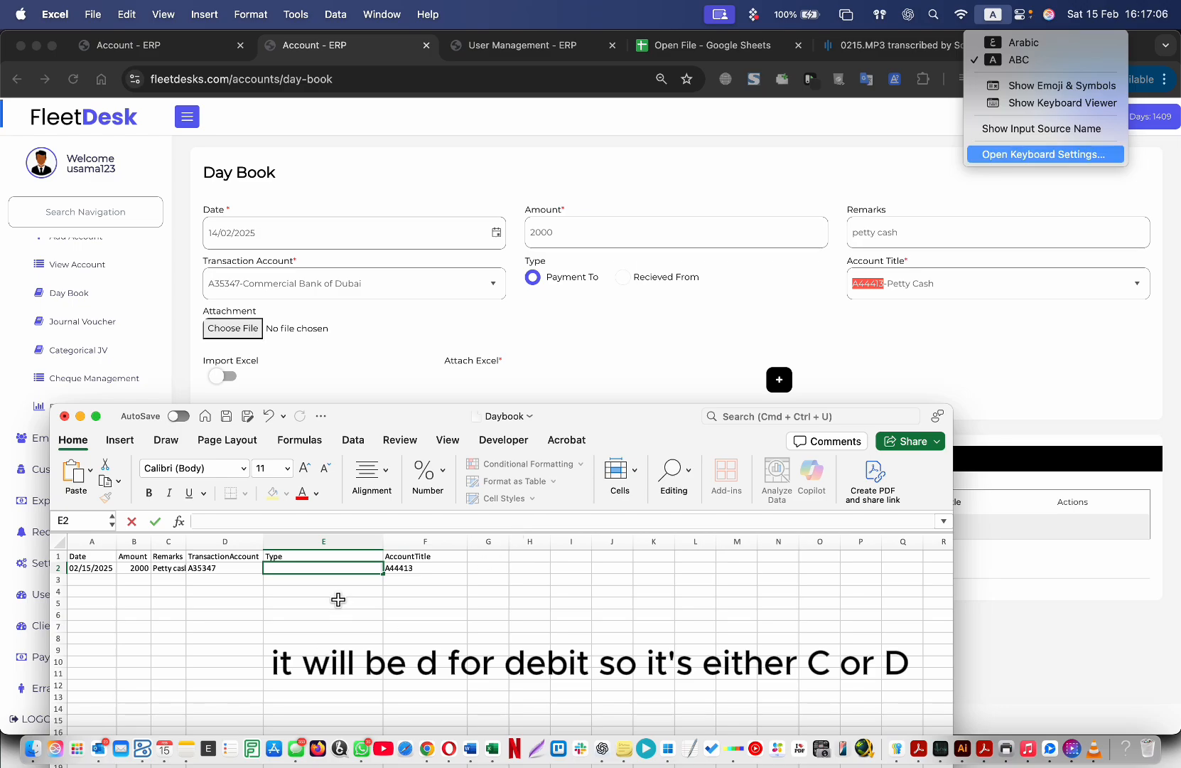
{"action": "left_click", "coordinate": [359, 576]}
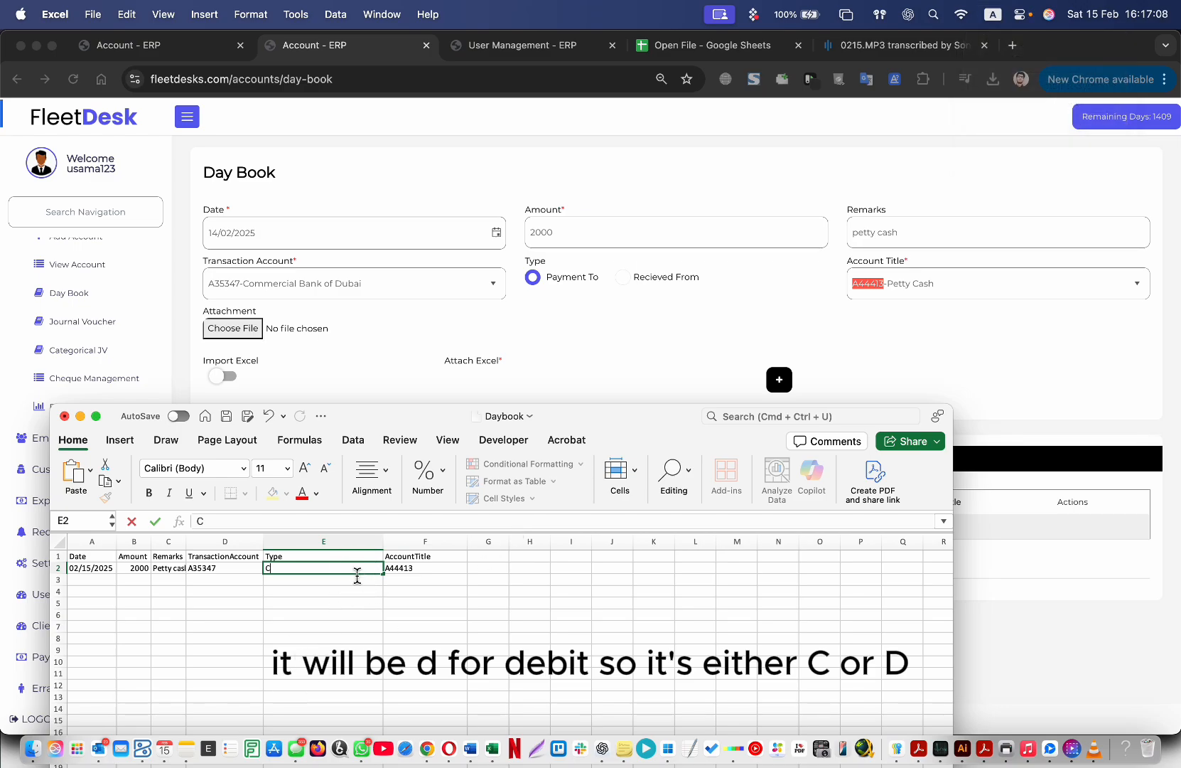
{"action": "key", "text": "Return"}
{"action": "type", "text": "ى"}
{"action": "key", "text": "Return"}
{"action": "key", "text": "Up"}
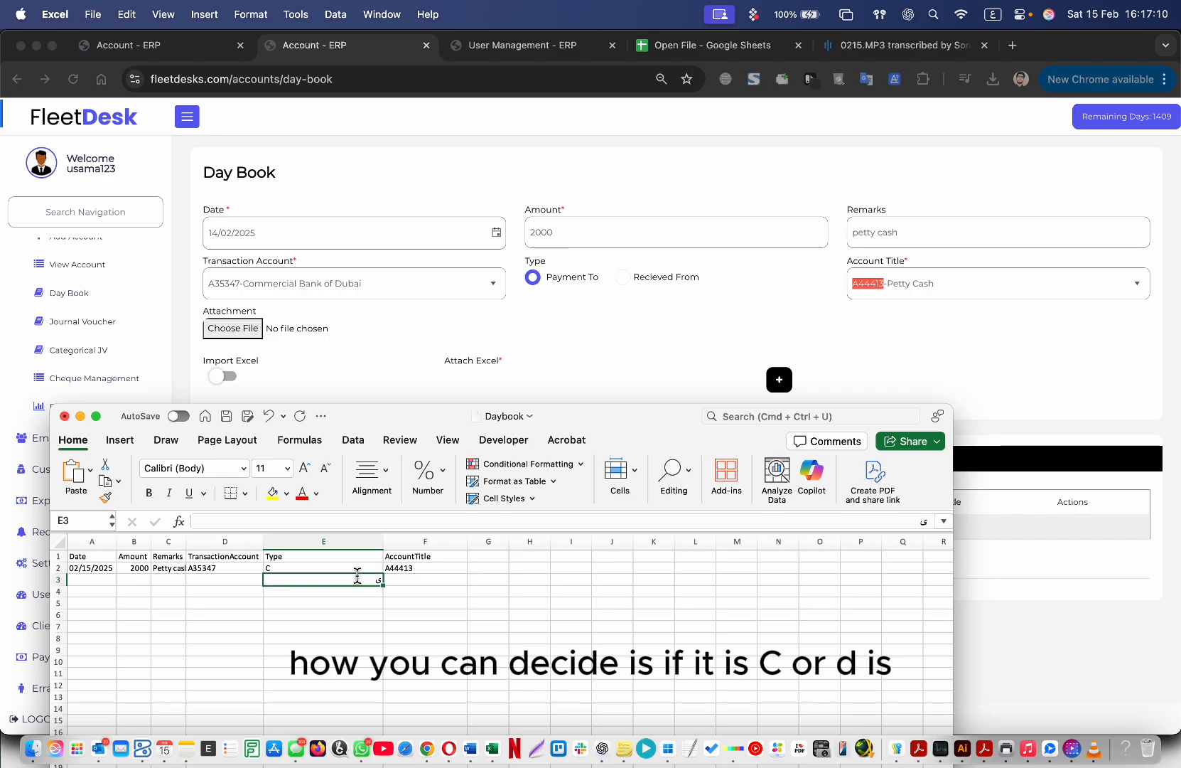
{"action": "key", "text": "BackSpace"}
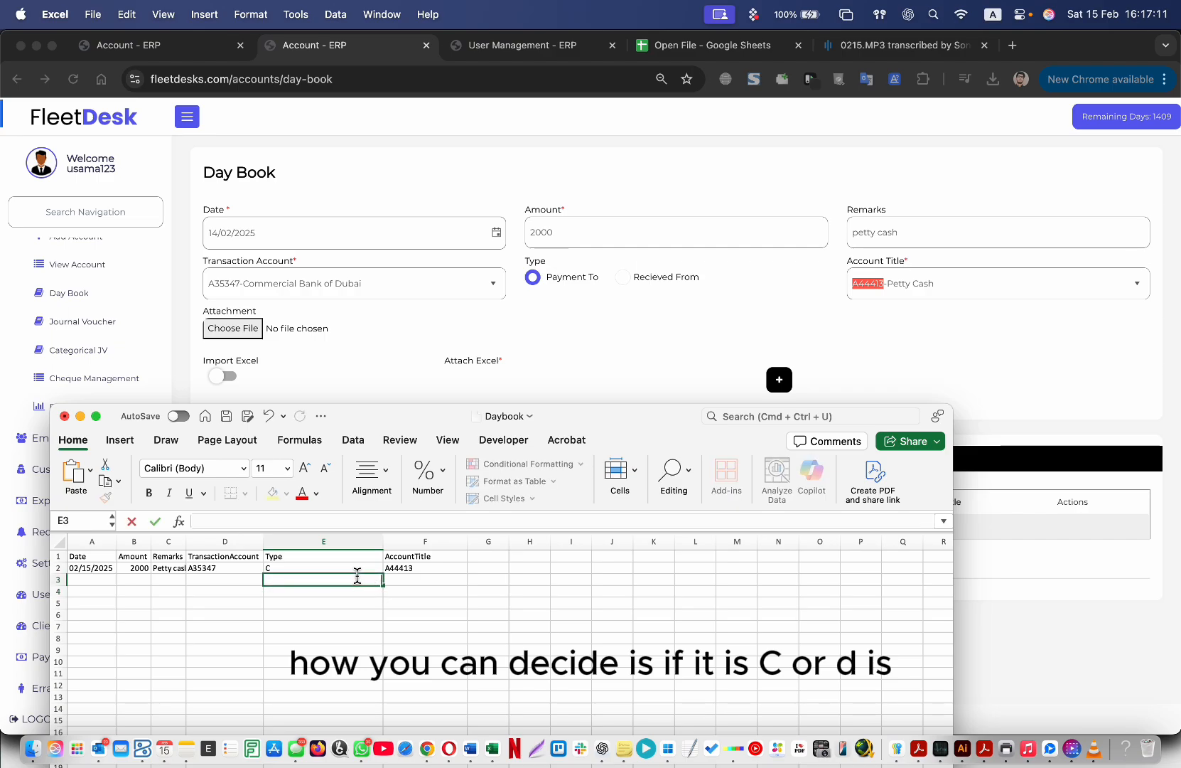
{"action": "left_click", "coordinate": [989, 21]}
{"action": "left_click", "coordinate": [1023, 40]}
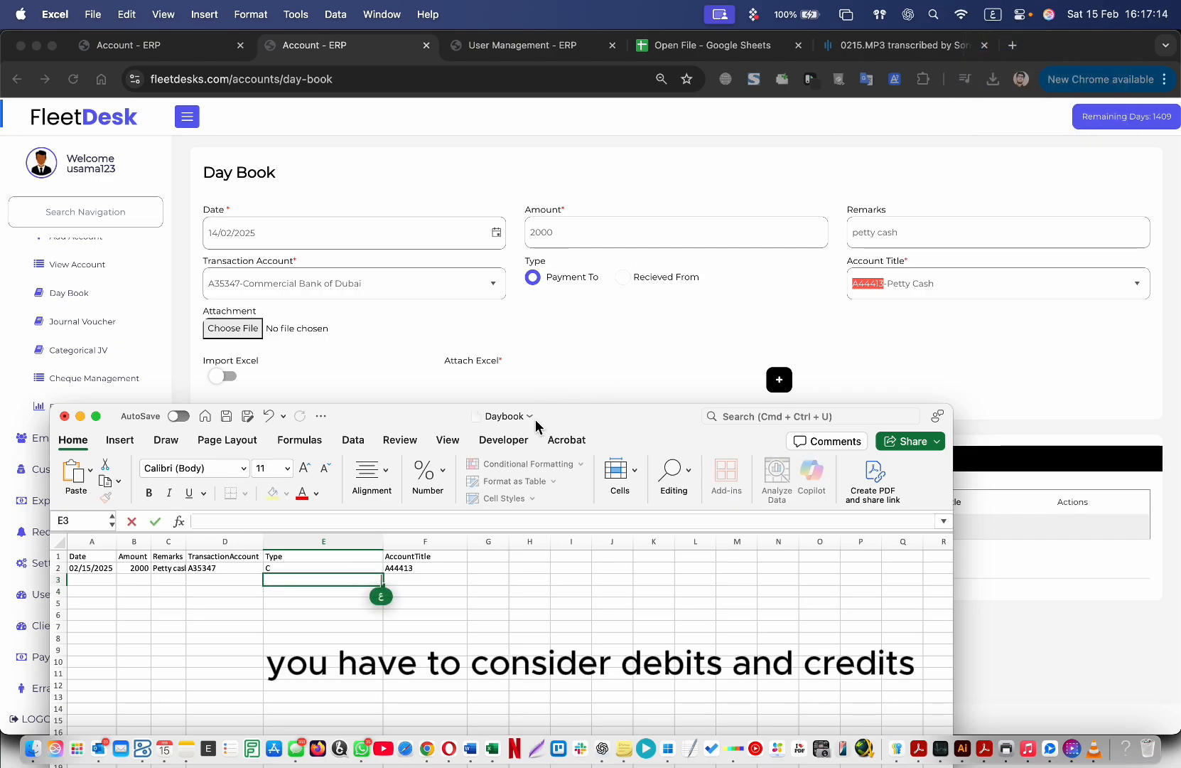
{"action": "left_click", "coordinate": [992, 14]}
{"action": "left_click", "coordinate": [1027, 59]}
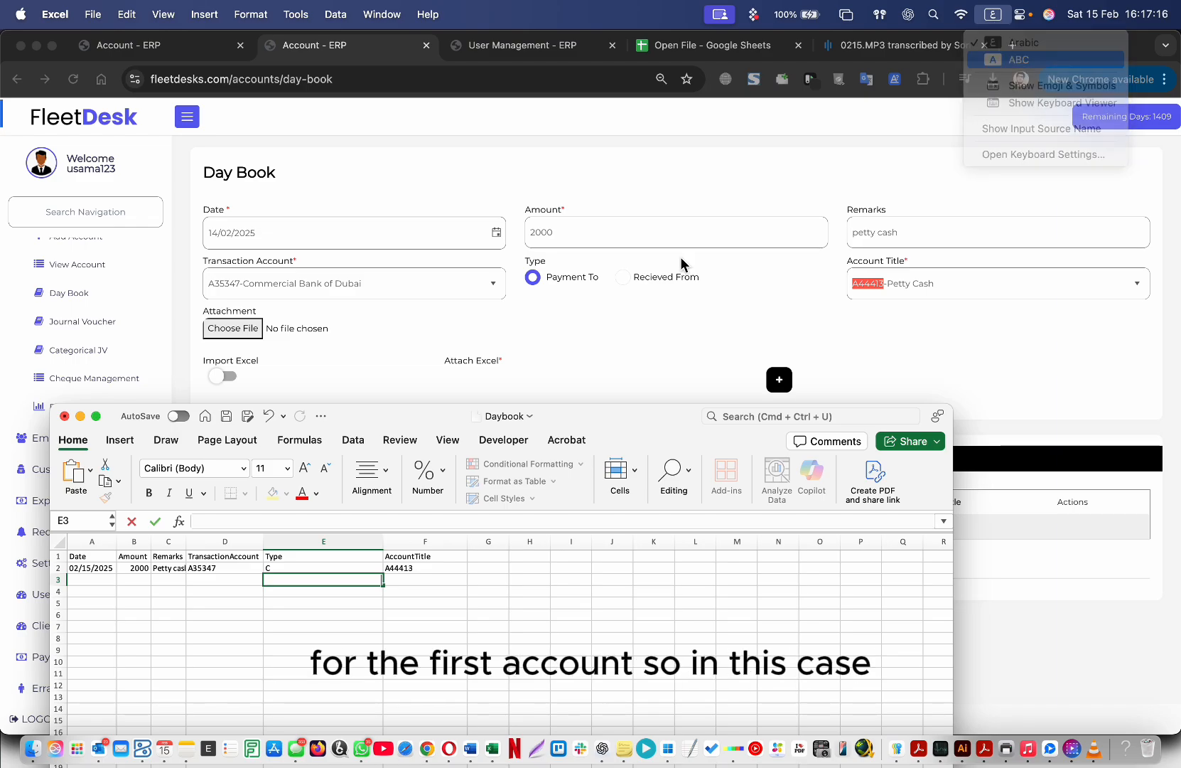
- Review the FleetDesk Day Book form's transaction account, payment type and account title to determine whether the first account is credited or debited
{"action": "left_click", "coordinate": [351, 351]}
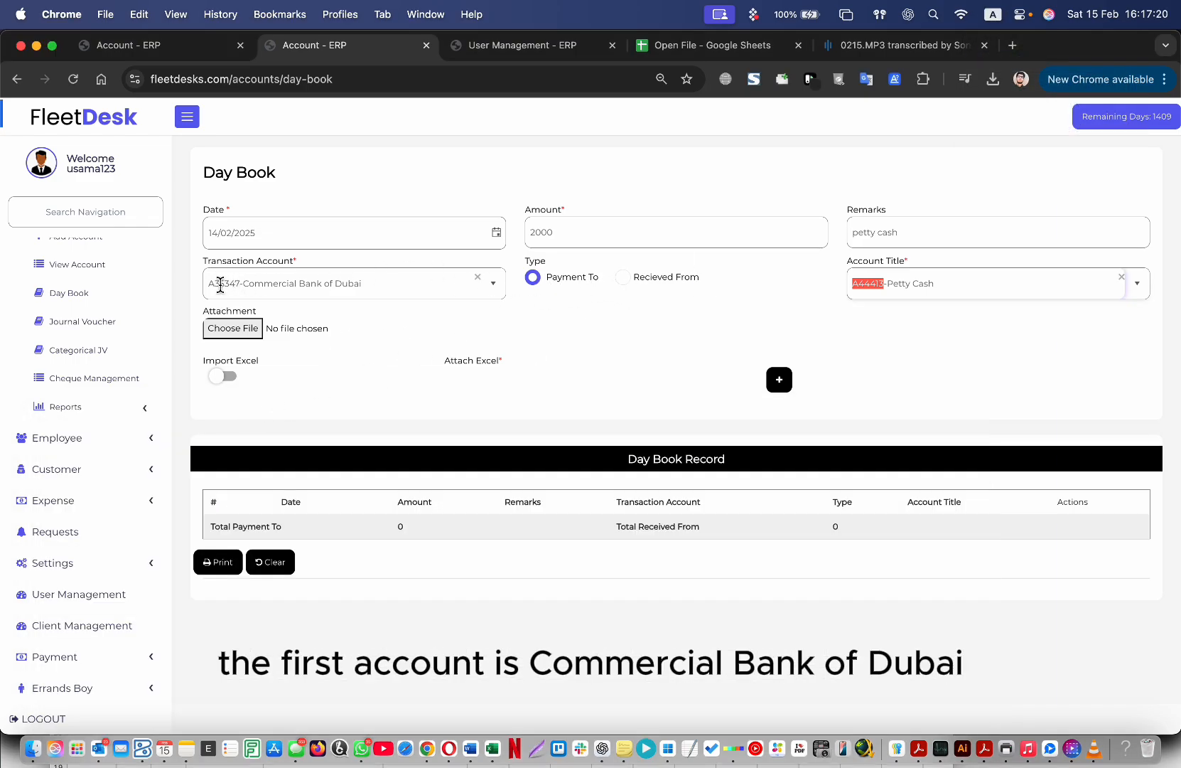
{"action": "left_click_drag", "start_coordinate": [220, 285], "coordinate": [312, 287]}
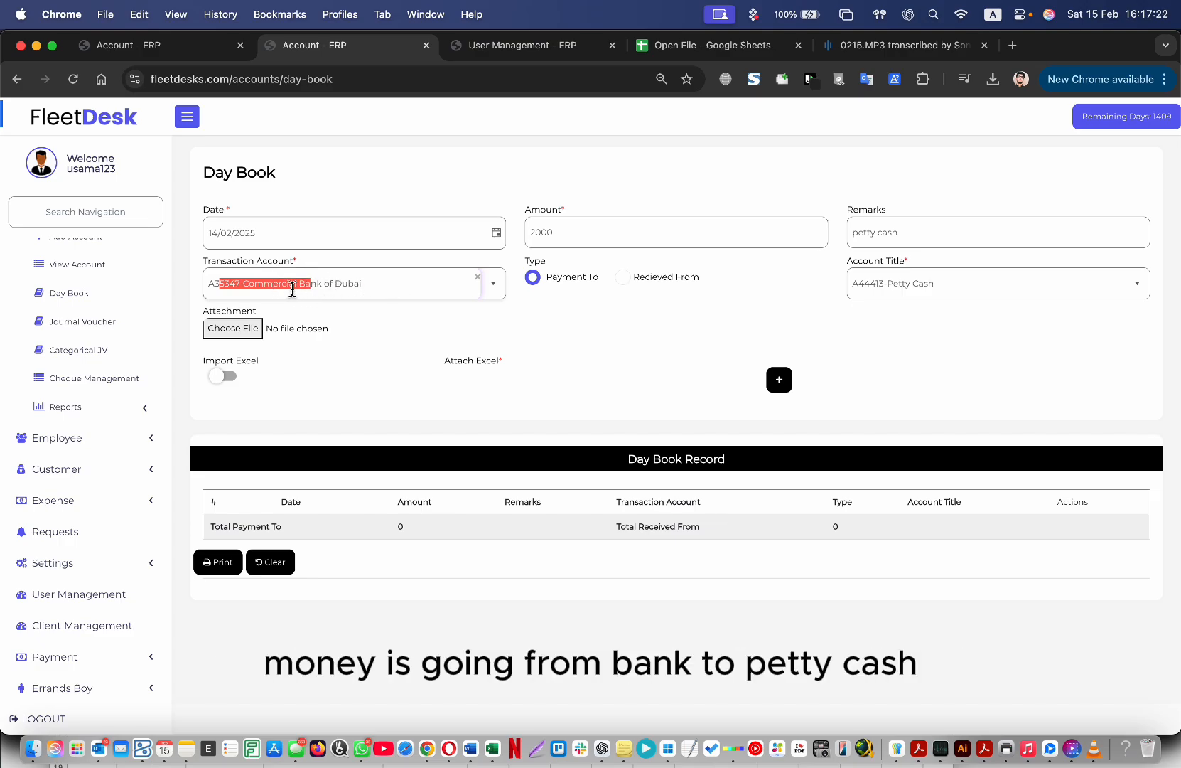
{"action": "left_click_drag", "start_coordinate": [573, 278], "coordinate": [606, 278]}
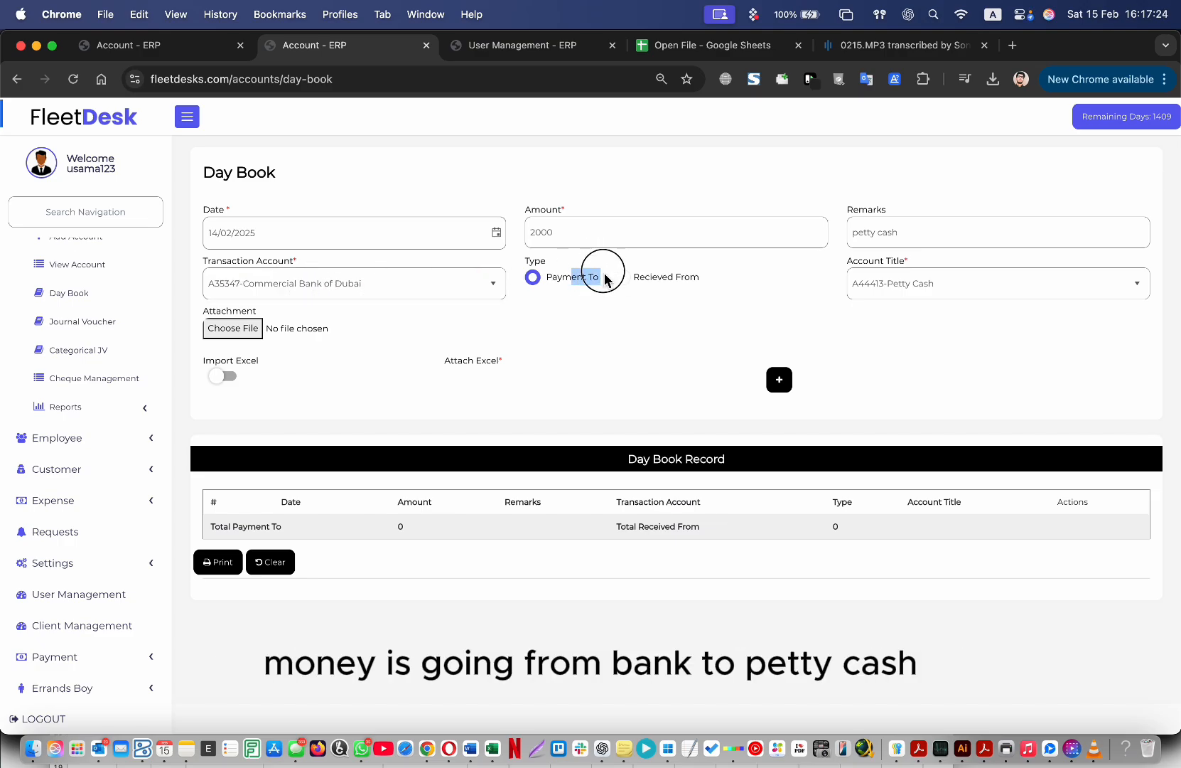
{"action": "left_click", "coordinate": [935, 283]}
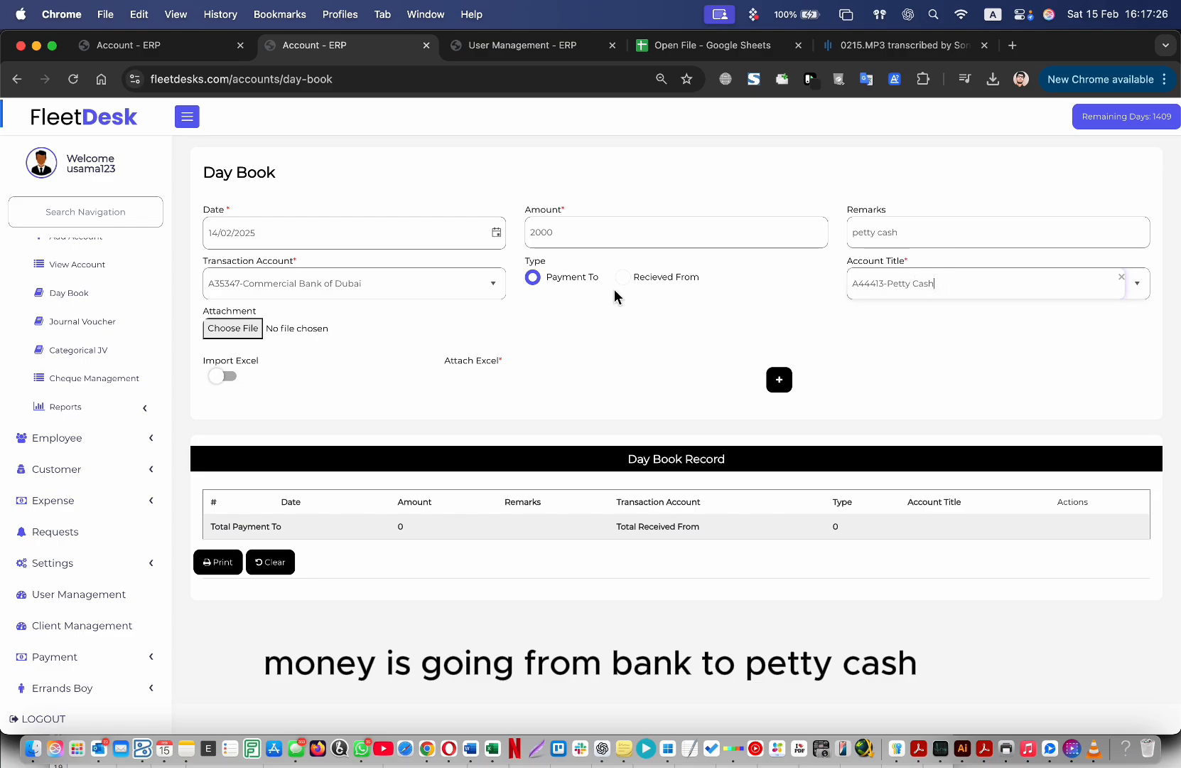
{"action": "left_click_drag", "start_coordinate": [329, 264], "coordinate": [235, 263]}
{"action": "double_click", "coordinate": [280, 262]}
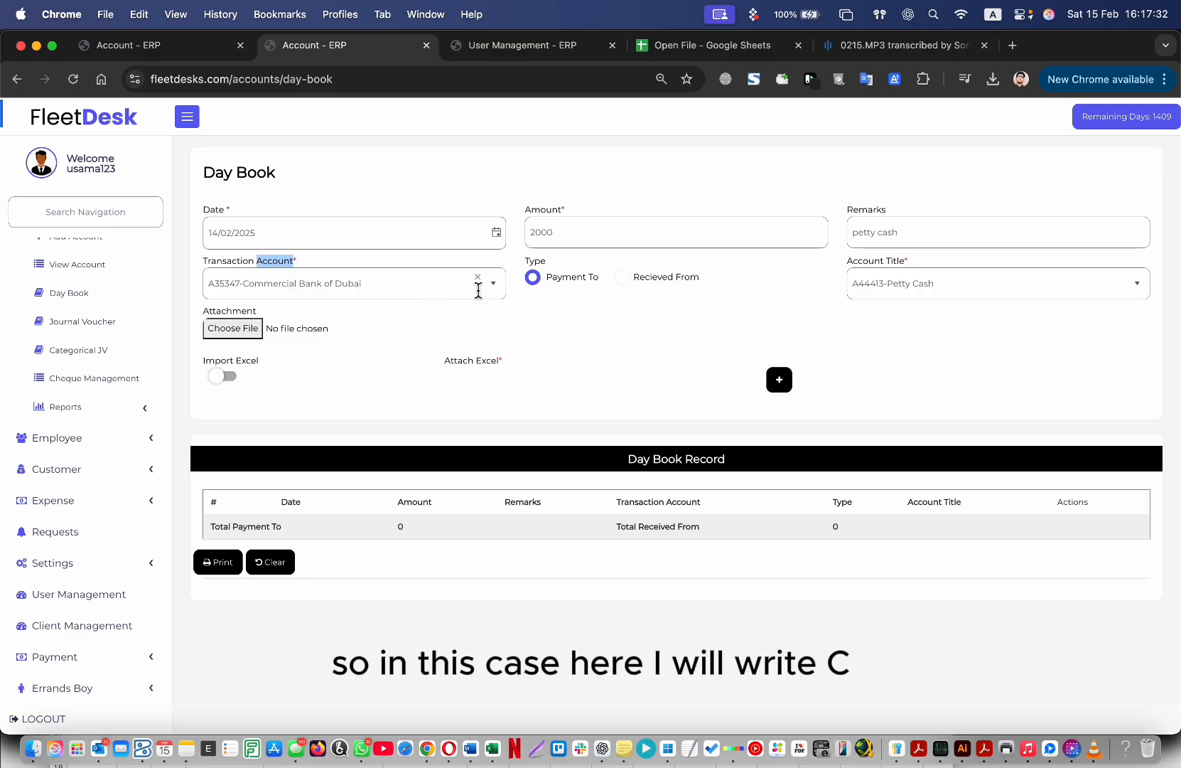
- Return to the Daybook workbook in Excel and enter C as the type of the bank-to-petty-cash transaction
{"action": "left_click", "coordinate": [492, 748]}
{"action": "type", "text": "C"}
{"action": "key", "text": "Return"}
{"action": "key", "text": "Left"}
{"action": "key", "text": "Left"}
{"action": "key", "text": "Left"}
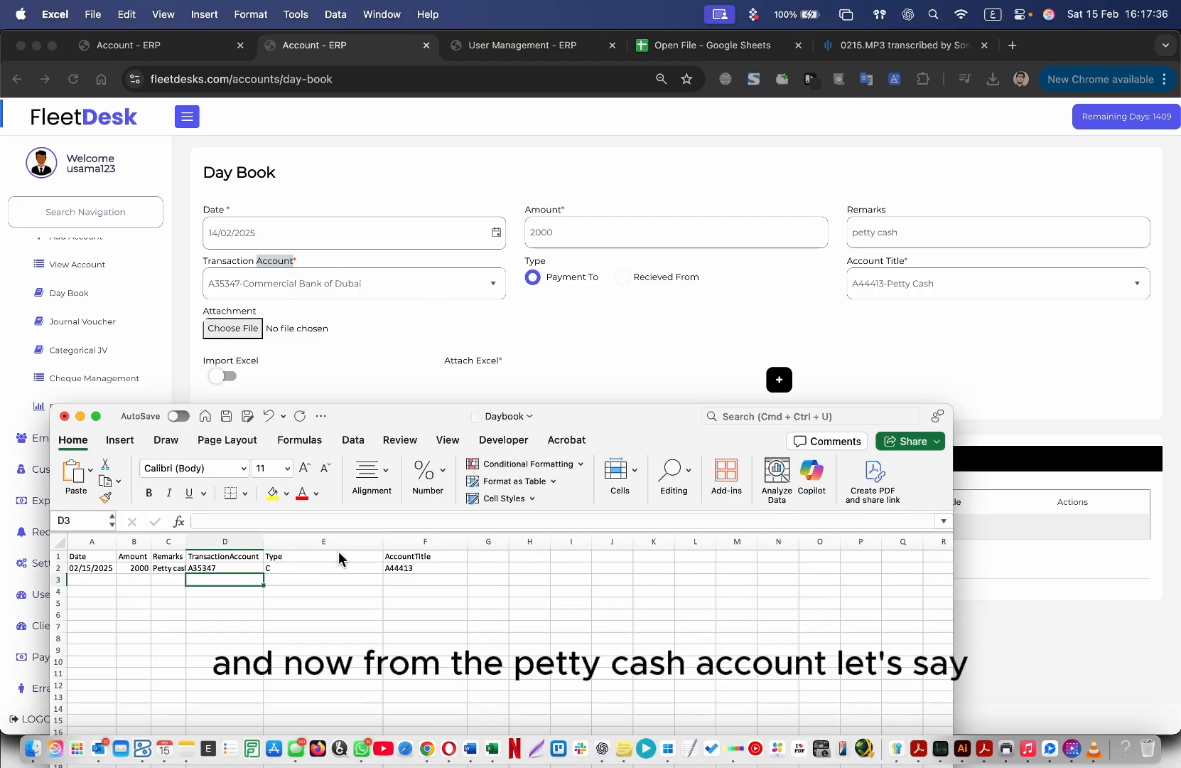
- Copy the petty cash account code from AccountTitle cell F2
{"action": "key", "text": "Right"}
{"action": "key", "text": "Right"}
{"action": "key", "text": "Right"}
{"action": "key", "text": "Right"}
{"action": "key", "text": "Right"}
{"action": "key", "text": "Up"}
{"action": "key", "text": "Left"}
{"action": "key", "text": "super+c"}
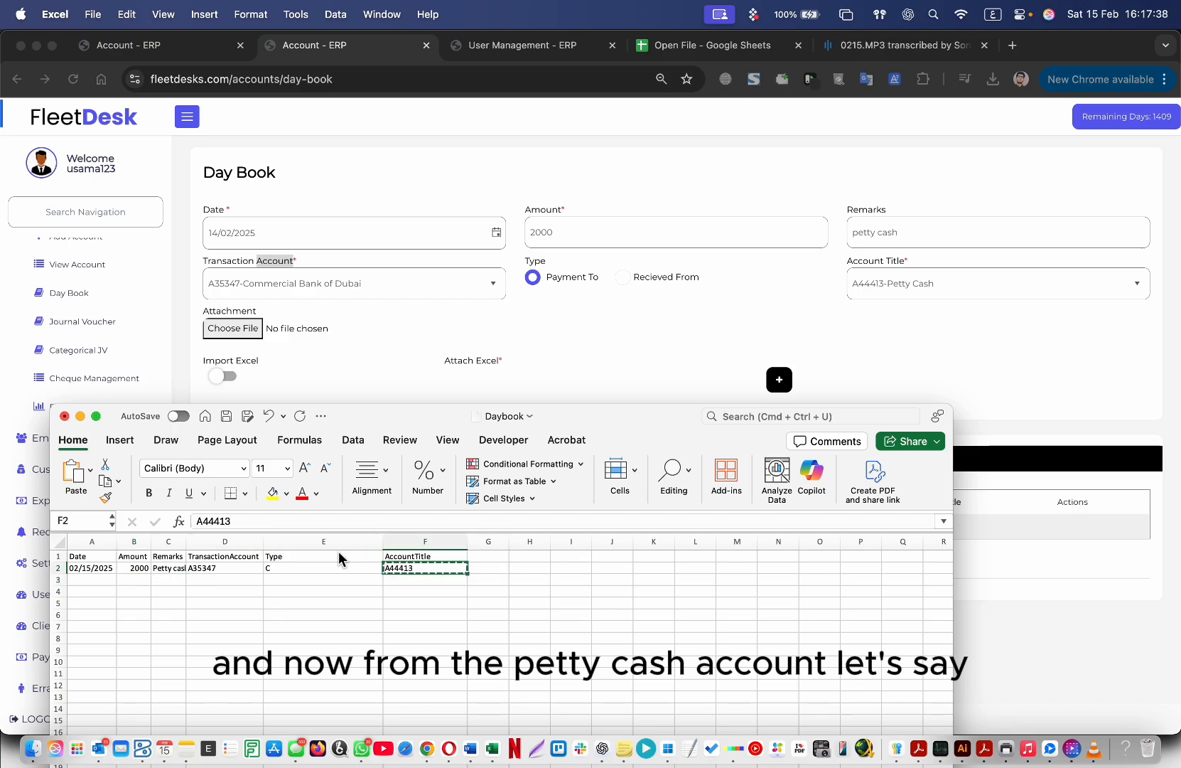
- Paste the petty cash account code into D3 as the second transaction's TransactionAccount
{"action": "left_click", "coordinate": [222, 580]}
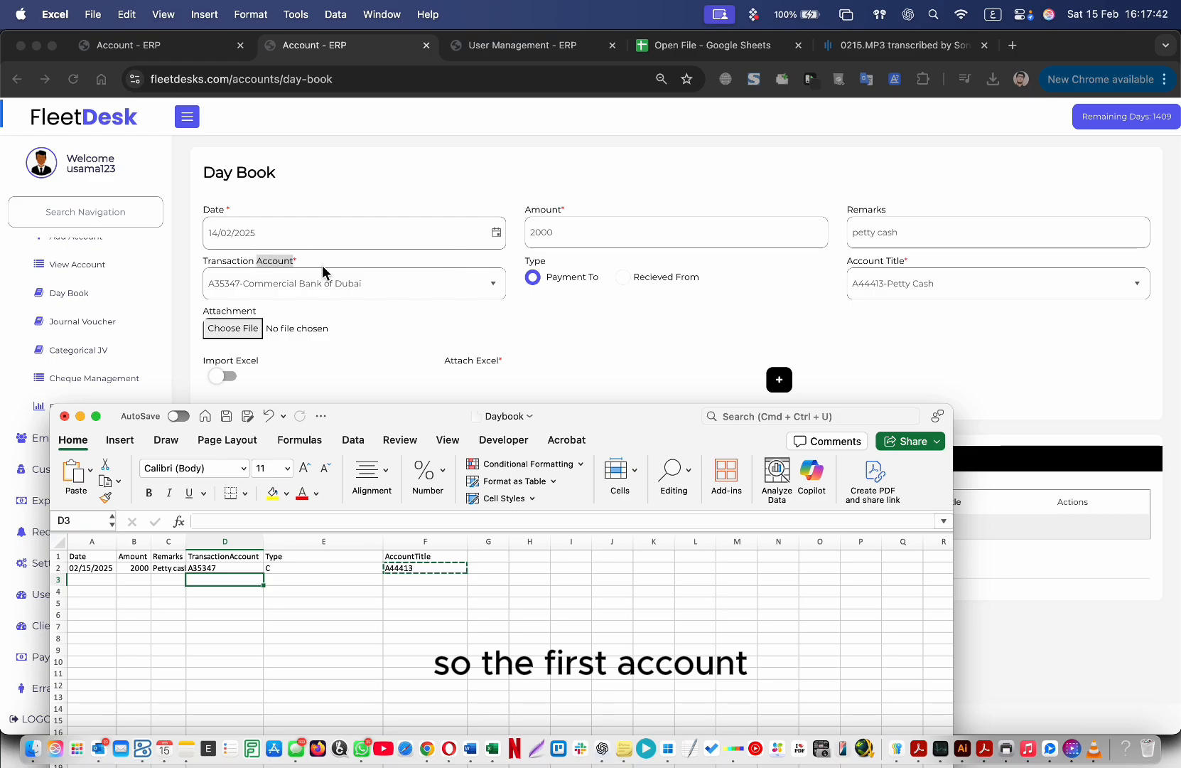
{"action": "left_click", "coordinate": [306, 569]}
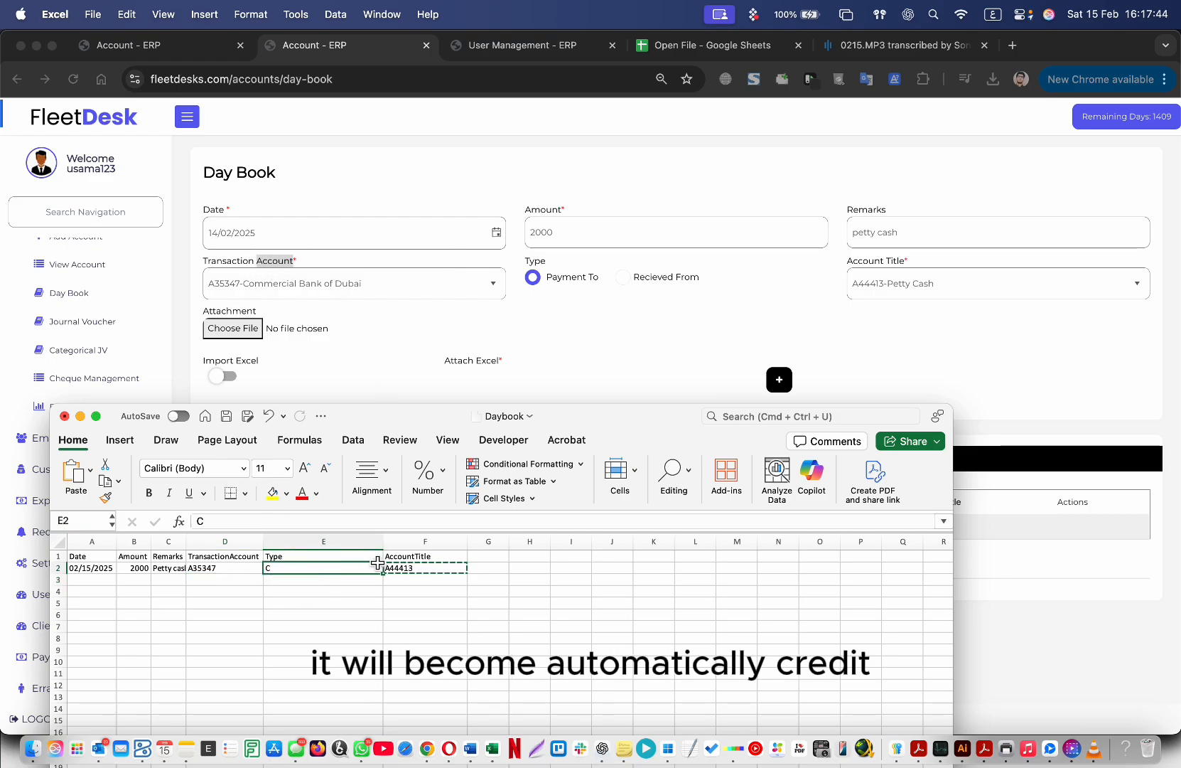
{"action": "left_click", "coordinate": [445, 567]}
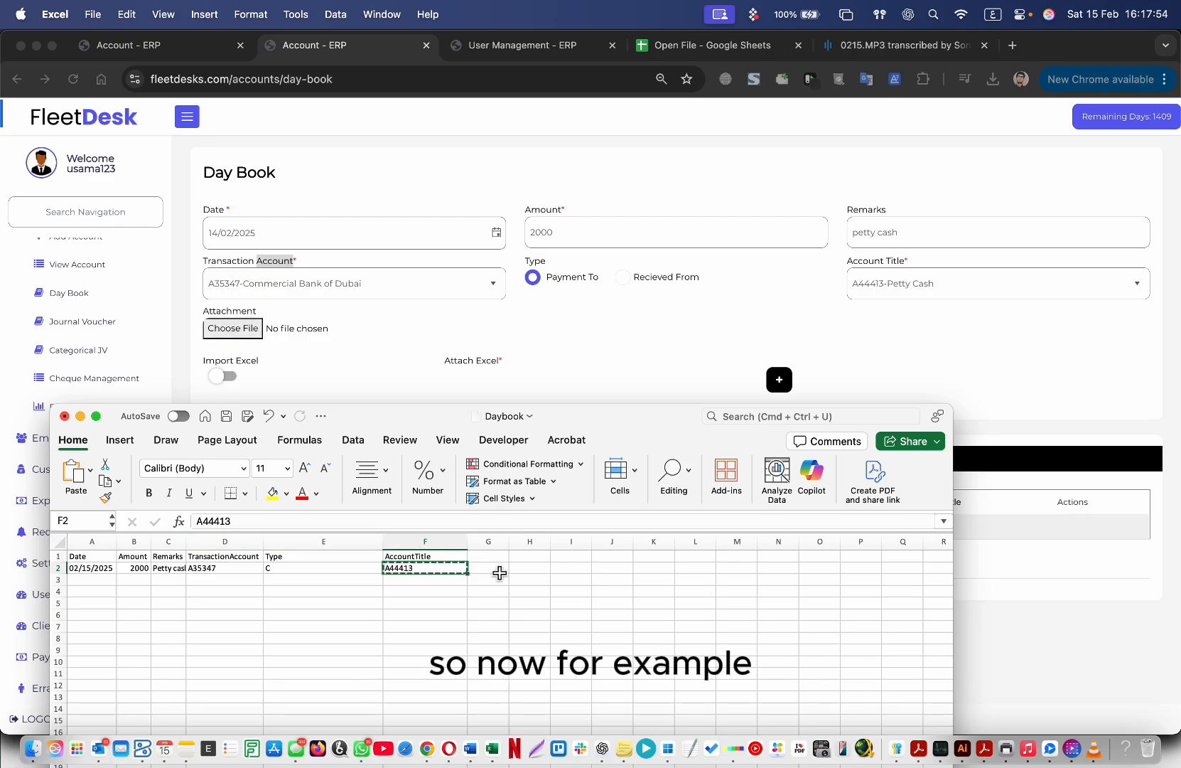
{"action": "left_click", "coordinate": [348, 585]}
{"action": "key", "text": "Left"}
{"action": "key", "text": "Left"}
{"action": "key", "text": "Left"}
{"action": "key", "text": "Right"}
{"action": "key", "text": "Right"}
{"action": "key", "text": "super+v"}
{"action": "key", "text": "Right"}
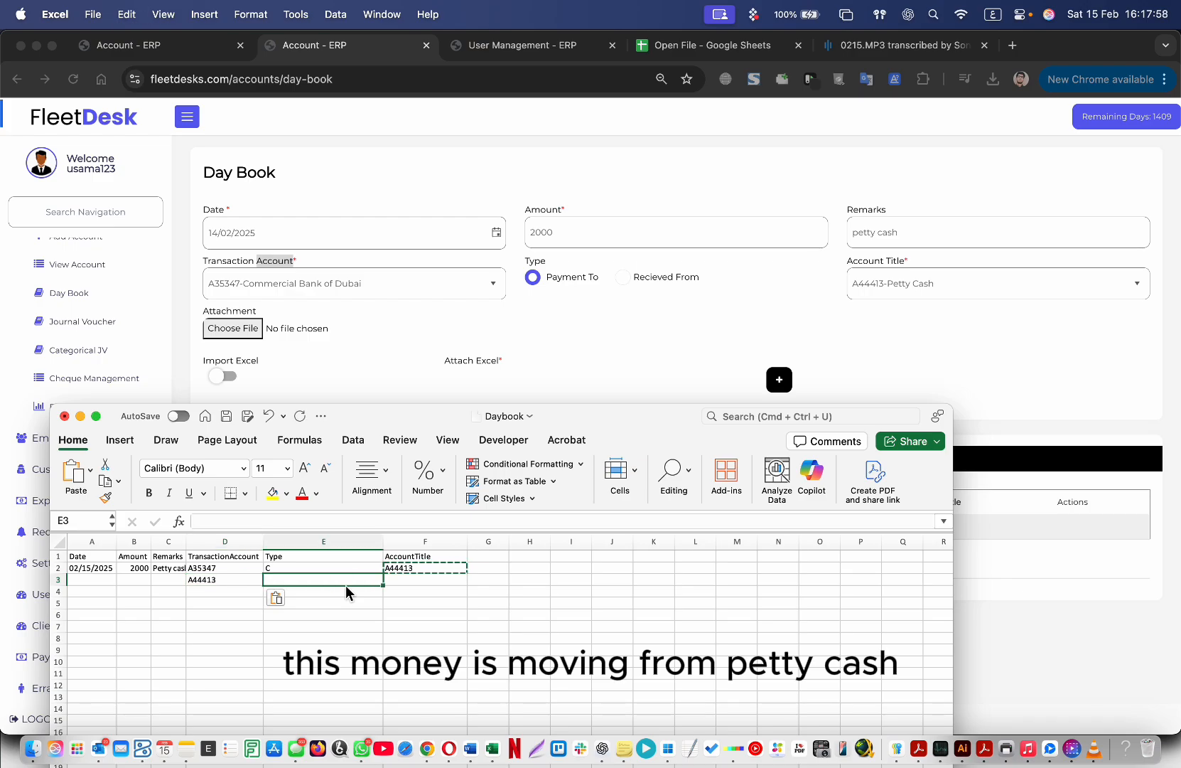
- Switch to FleetDesk's Day Book form, choose the employee test account as the account title, and copy its account code
{"action": "left_click", "coordinate": [1003, 314]}
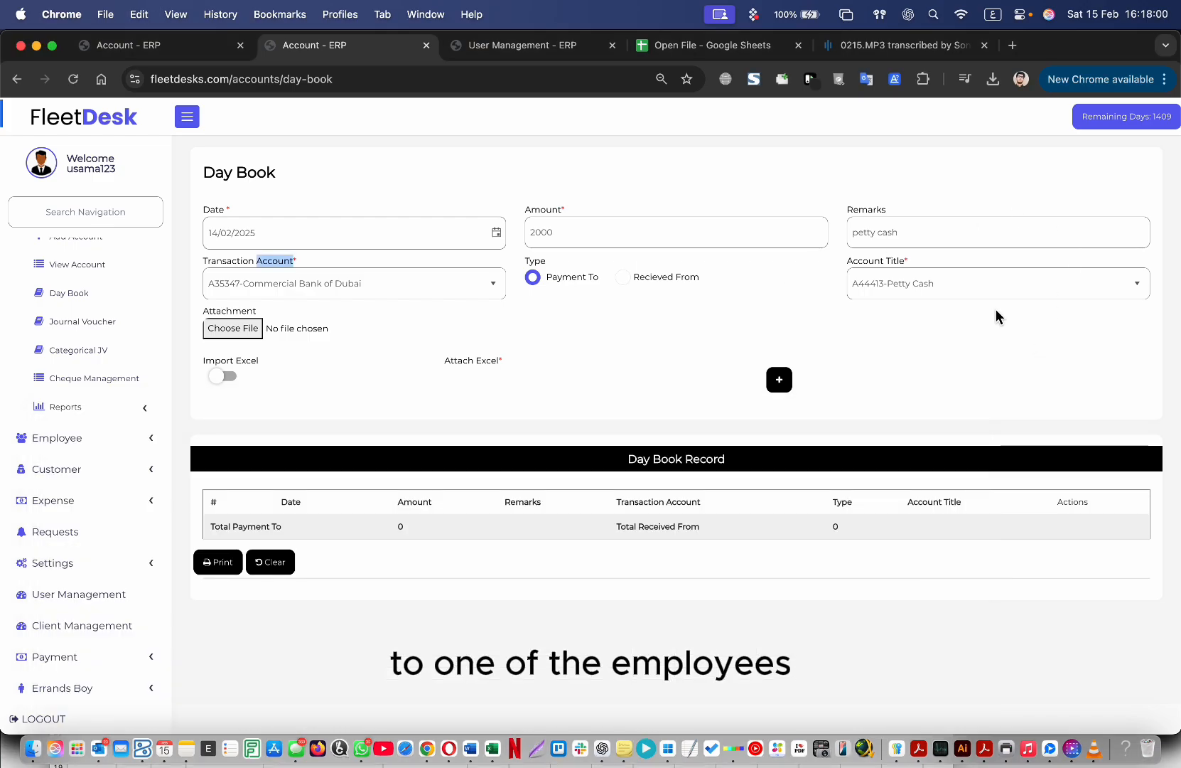
{"action": "left_click", "coordinate": [1132, 283]}
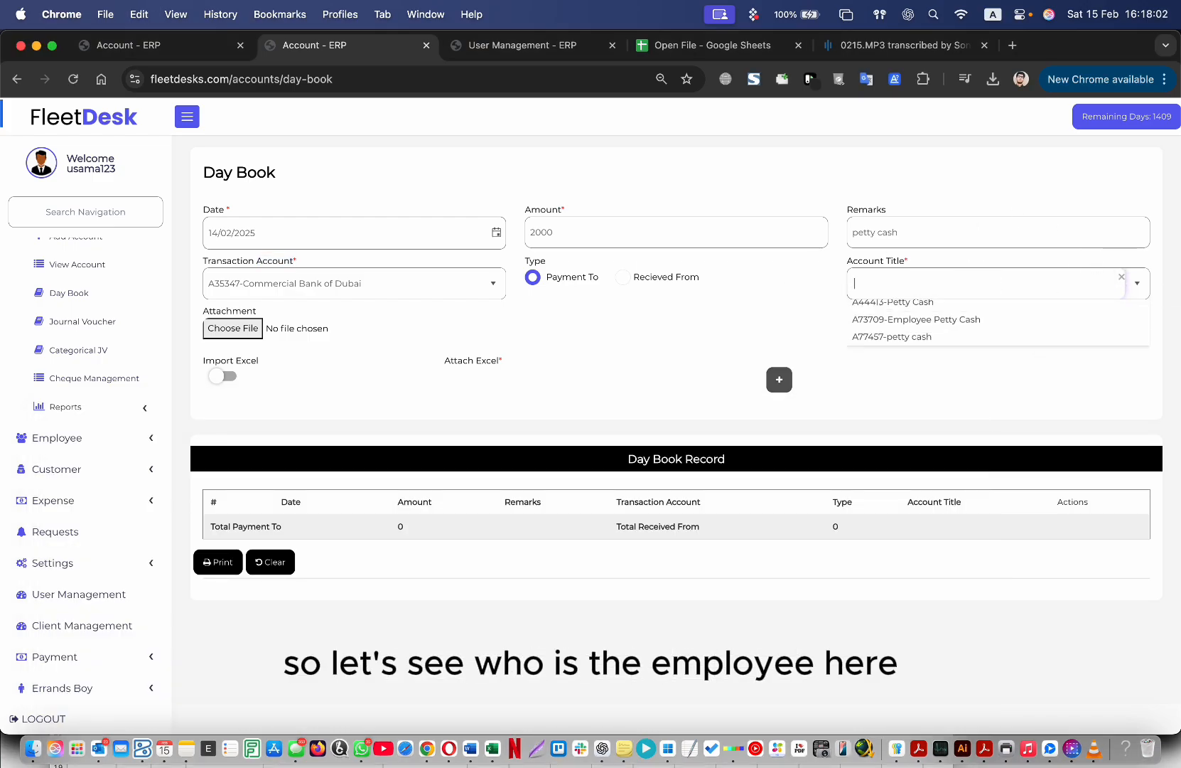
{"action": "scroll", "coordinate": [976, 374], "scroll_direction": "down", "scroll_amount": 5}
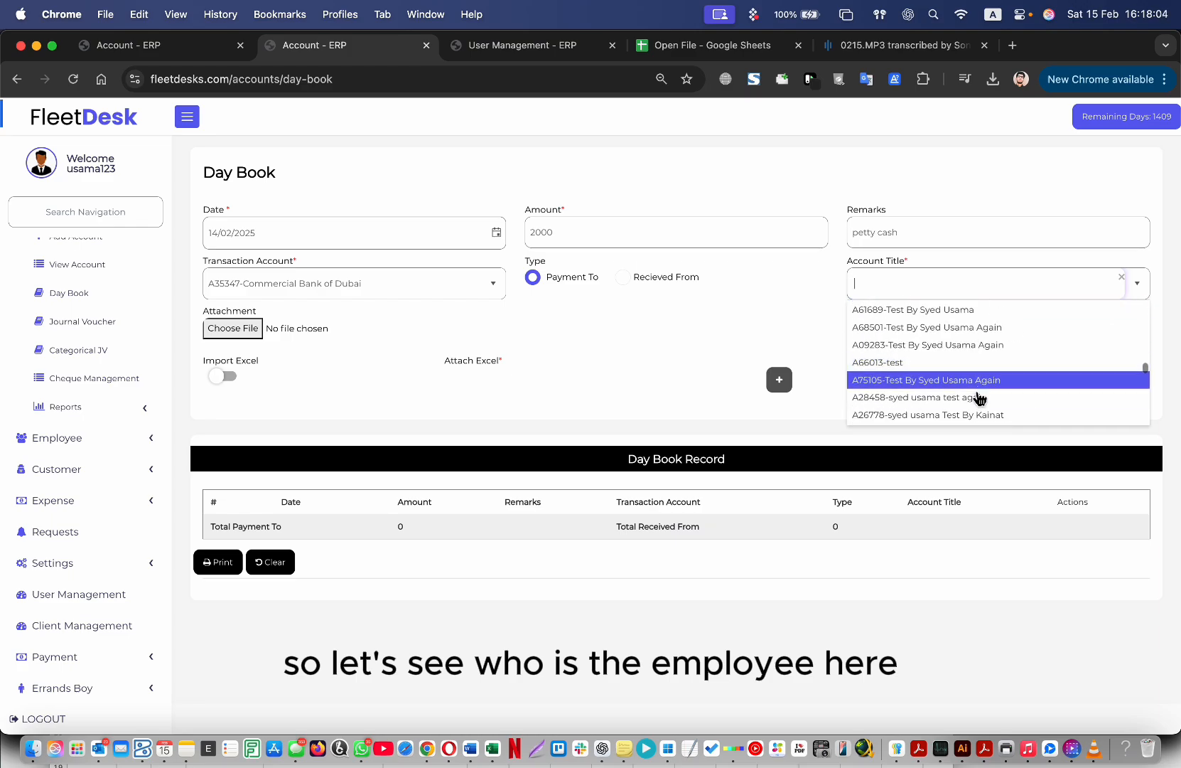
{"action": "left_click", "coordinate": [925, 398]}
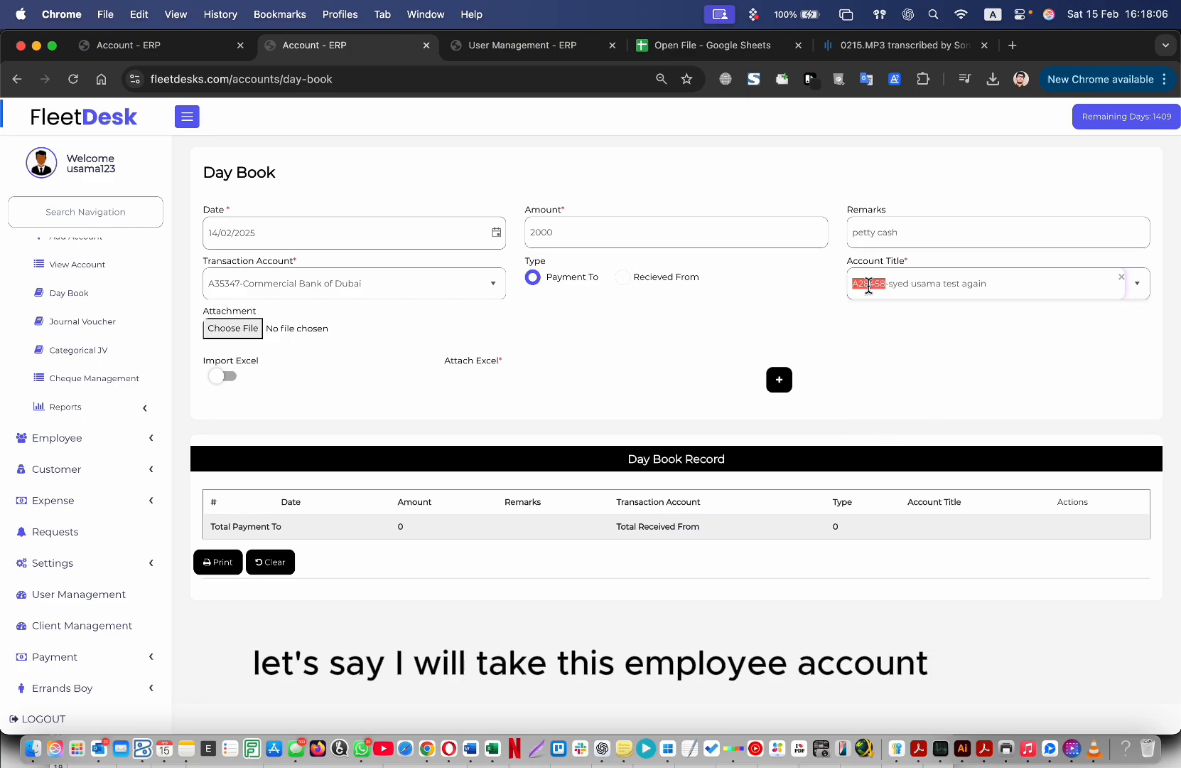
- Return to the Daybook workbook in Excel and paste the employee account code into F3 as the second transaction's AccountTitle
{"action": "left_click", "coordinate": [491, 748]}
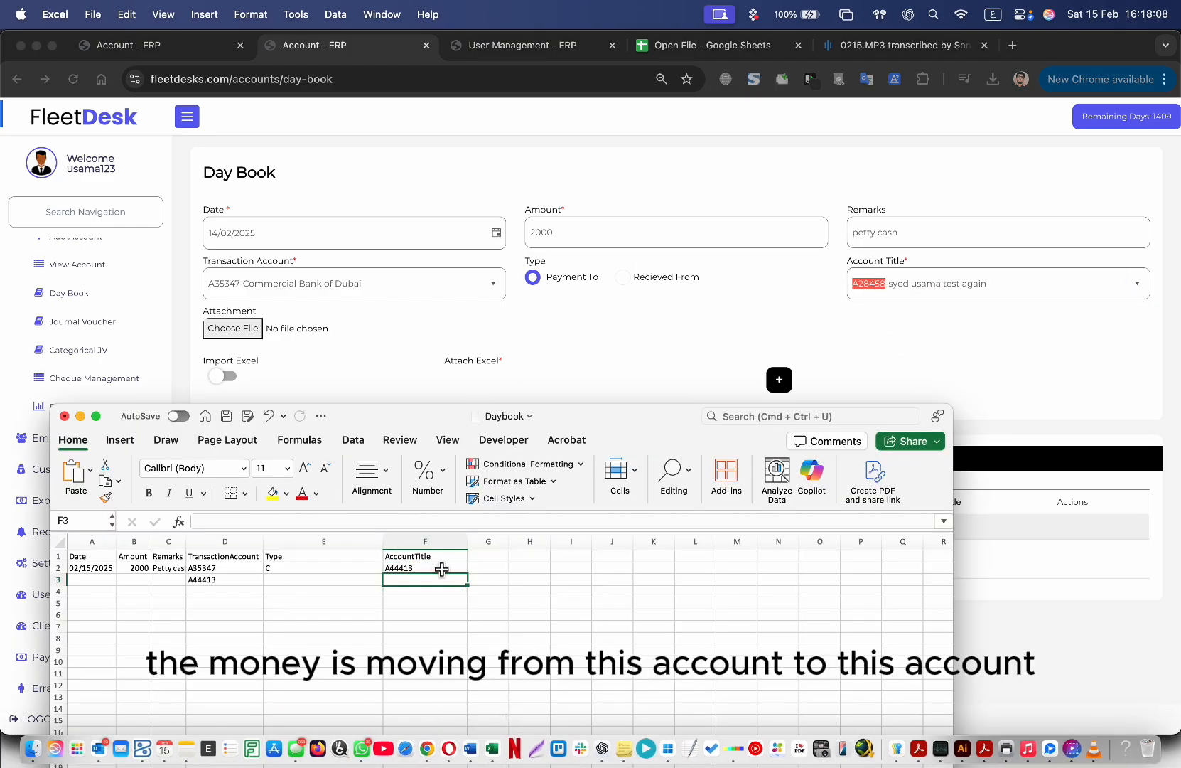
{"action": "left_click", "coordinate": [412, 577]}
{"action": "key", "text": "super+v"}
{"action": "key", "text": "Return"}
- Copy the type C from E2 into E3 so the second transaction's petty cash account is credited
{"action": "left_click", "coordinate": [224, 580]}
{"action": "key", "text": "Right"}
{"action": "key", "text": "Right"}
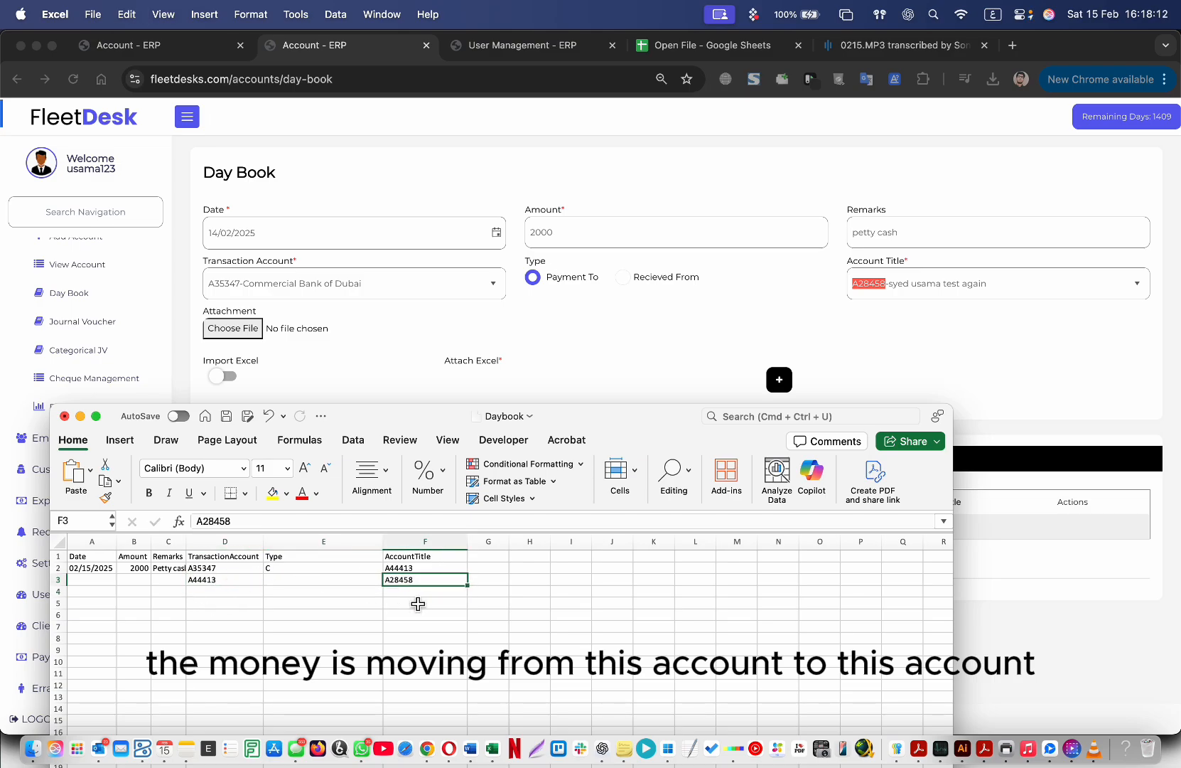
{"action": "left_click", "coordinate": [218, 583]}
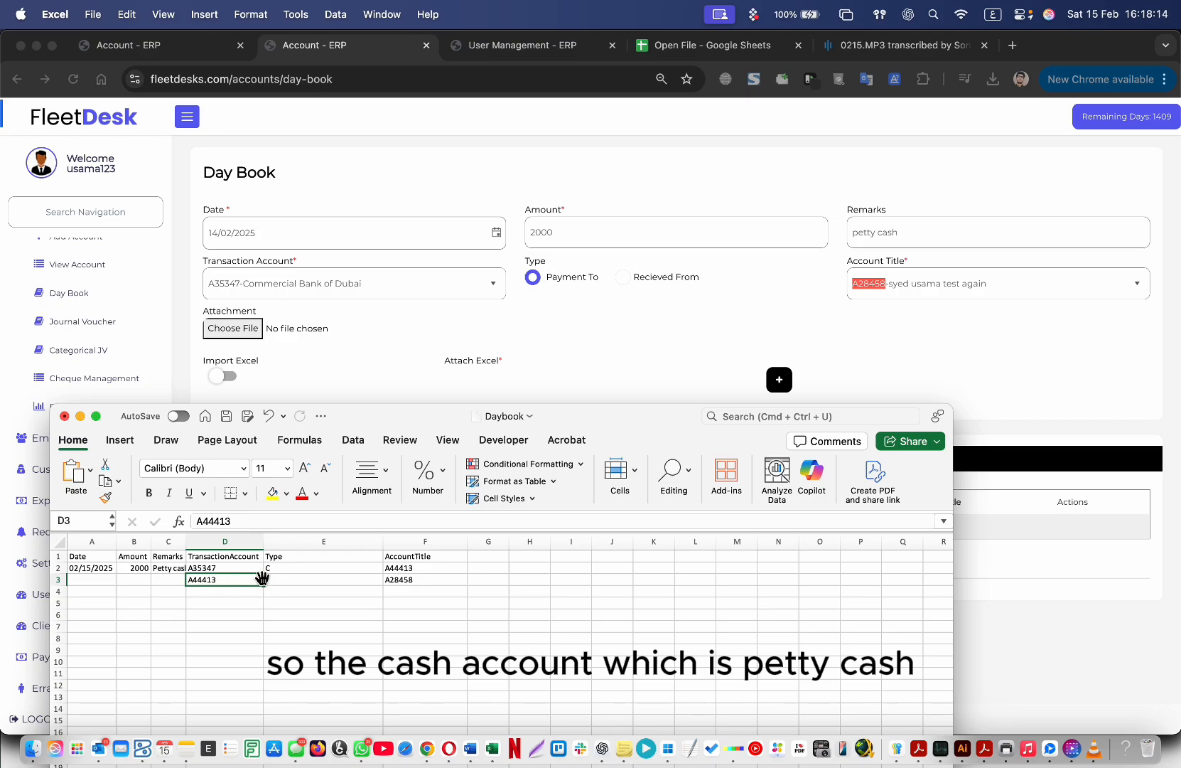
{"action": "left_click", "coordinate": [295, 580]}
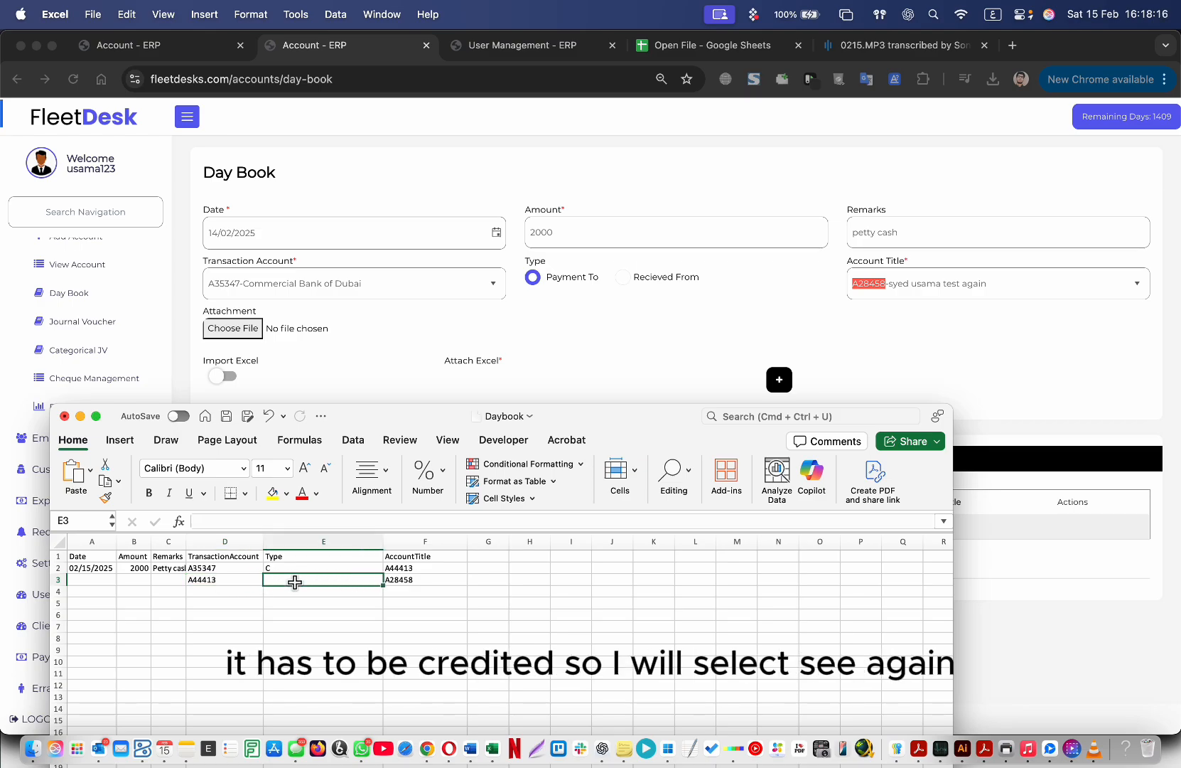
{"action": "double_click", "coordinate": [292, 580]}
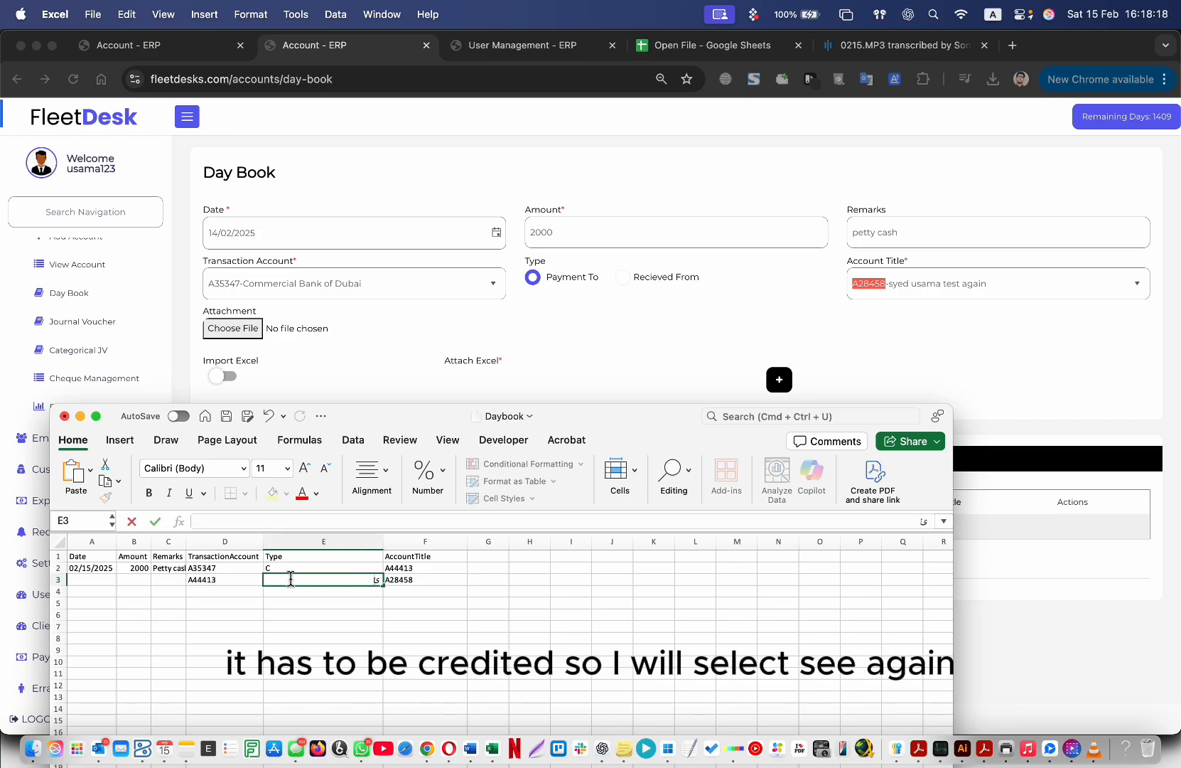
{"action": "key", "text": "Escape"}
{"action": "key", "text": "Up"}
{"action": "key", "text": "super+c"}
{"action": "key", "text": "Down"}
{"action": "key", "text": "super+v"}
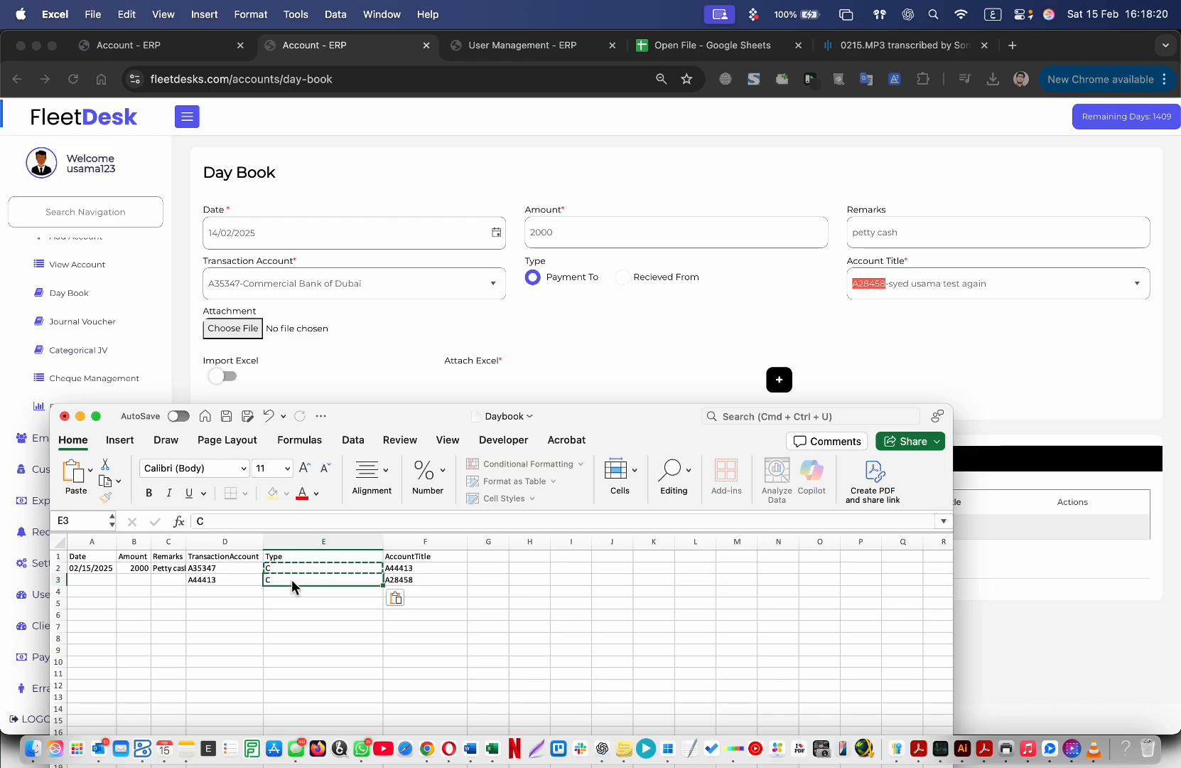
- Enter "cash advance" in C3 as the second transaction's remarks, using the English keyboard layout
{"action": "key", "text": "Left"}
{"action": "key", "text": "Left"}
{"action": "key", "text": "Up"}
{"action": "key", "text": "Down"}
{"action": "type", "text": "ؤشس"}
{"action": "key", "text": "ctrl+space"}
{"action": "key", "text": "BackSpace"}
{"action": "key", "text": "BackSpace"}
{"action": "key", "text": "BackSpace"}
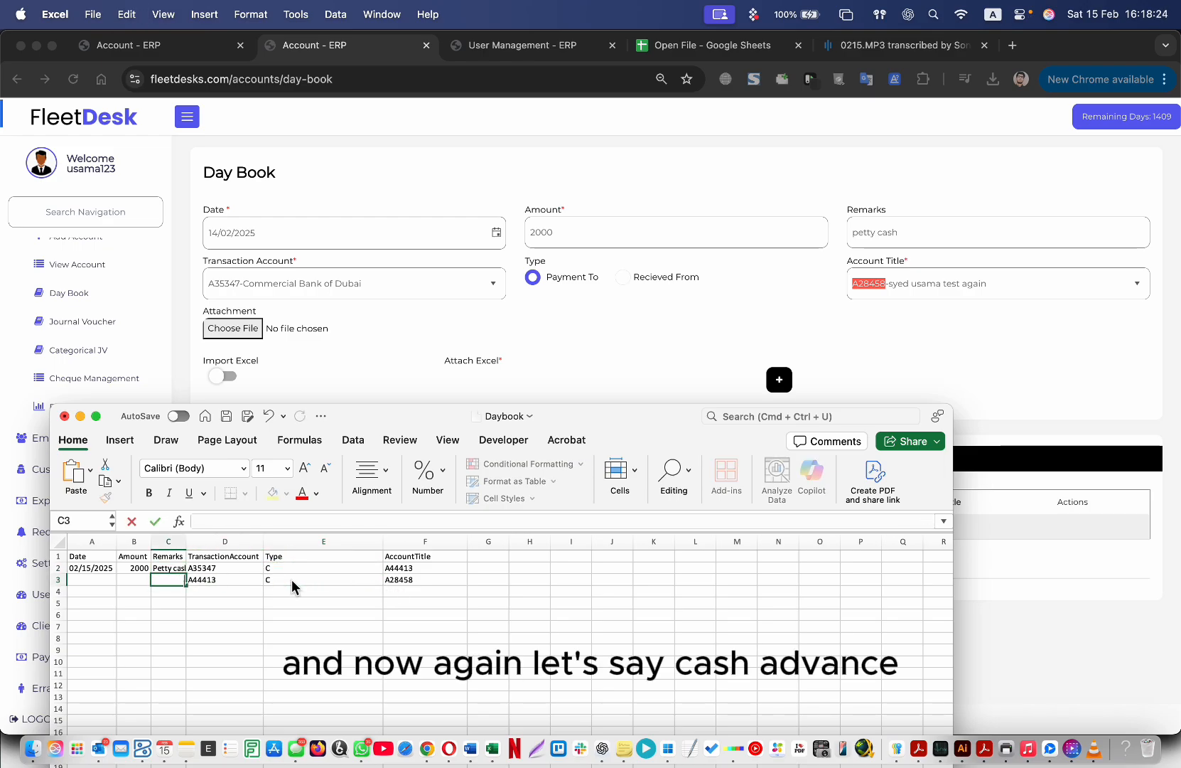
{"action": "type", "text": "cash advance"}
{"action": "key", "text": "Return"}
- Enter 1000 in B3 as the cash advance's amount
{"action": "key", "text": "Left"}
{"action": "key", "text": "Up"}
{"action": "type", "text": "١000"}
{"action": "key", "text": "BackSpace"}
{"action": "key", "text": "BackSpace"}
{"action": "key", "text": "BackSpace"}
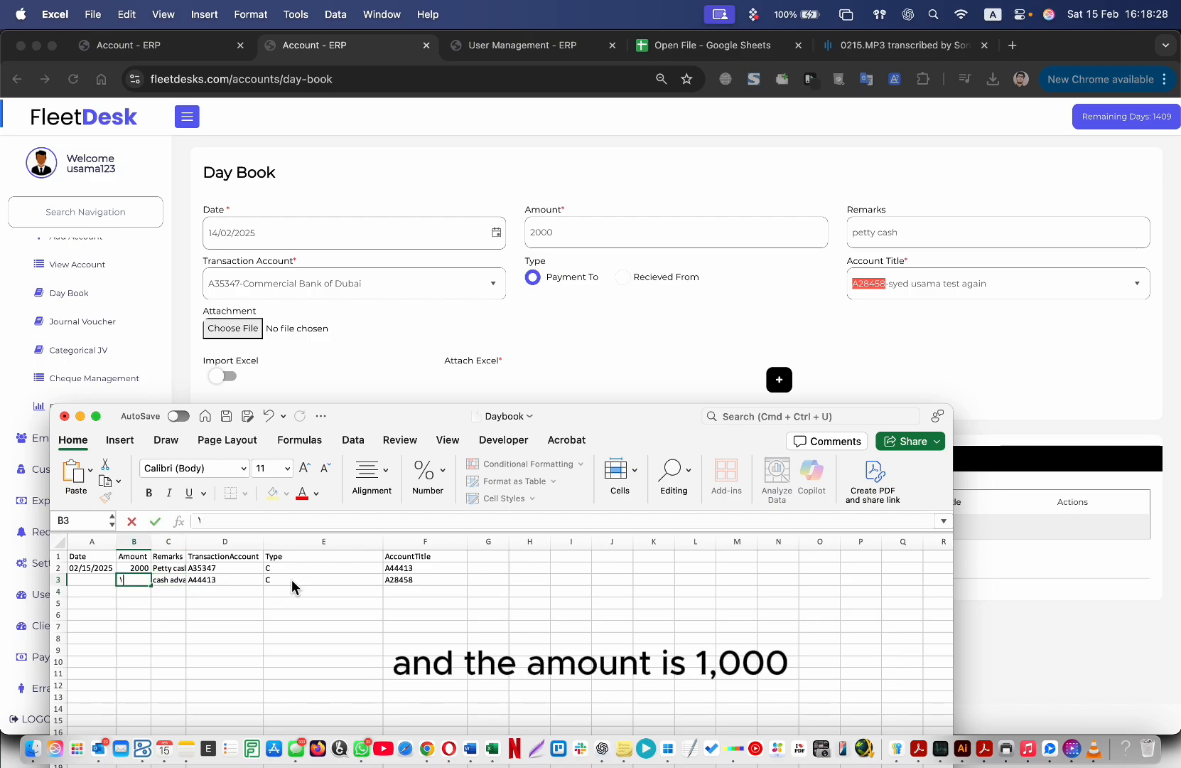
{"action": "key", "text": "BackSpace"}
{"action": "type", "text": "1000"}
- Copy the date 02/15/2025 from A2 into A3 for the second transaction and save the workbook
{"action": "key", "text": "Left"}
{"action": "key", "text": "Up"}
{"action": "key", "text": "super+c"}
{"action": "key", "text": "Down"}
{"action": "key", "text": "super+v"}
{"action": "key", "text": "Right"}
{"action": "key", "text": "Right"}
{"action": "key", "text": "Right"}
{"action": "key", "text": "Right"}
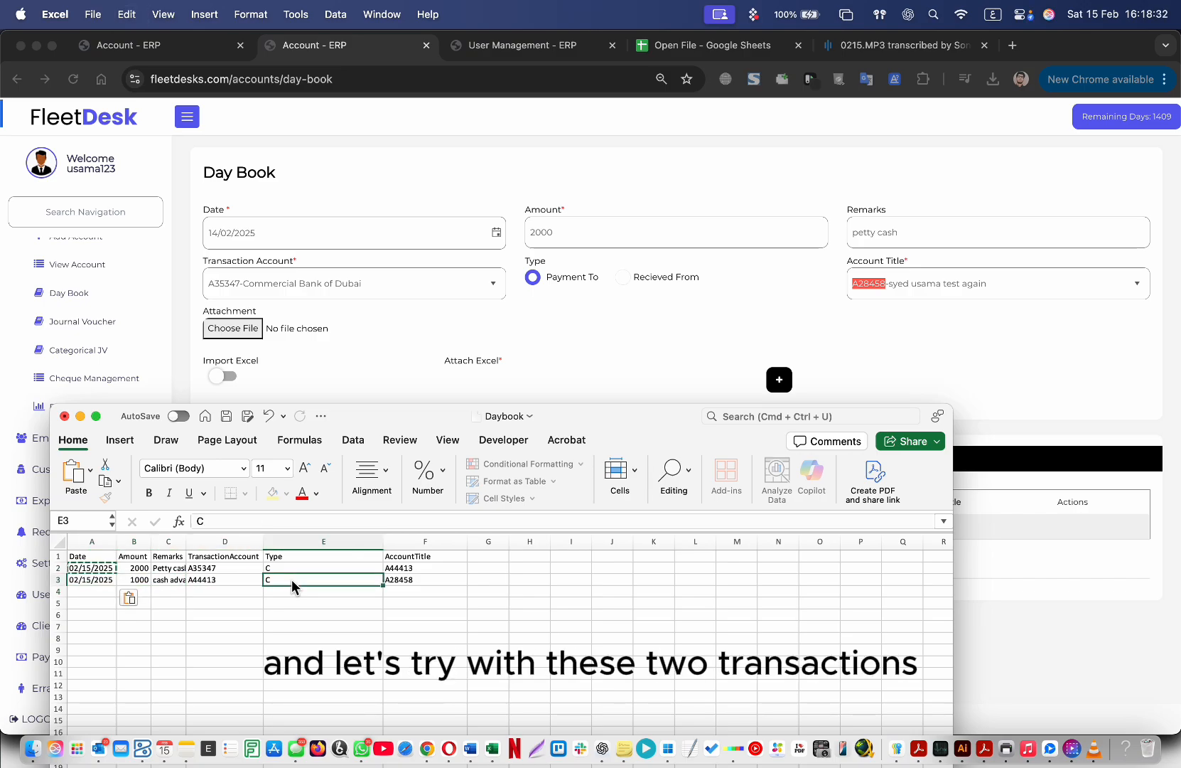
{"action": "key", "text": "super+s"}
- Switch to FleetDesk's Day Book, enable Import Excel, and attach Daybook.xlsx from Downloads
{"action": "left_click", "coordinate": [710, 303]}
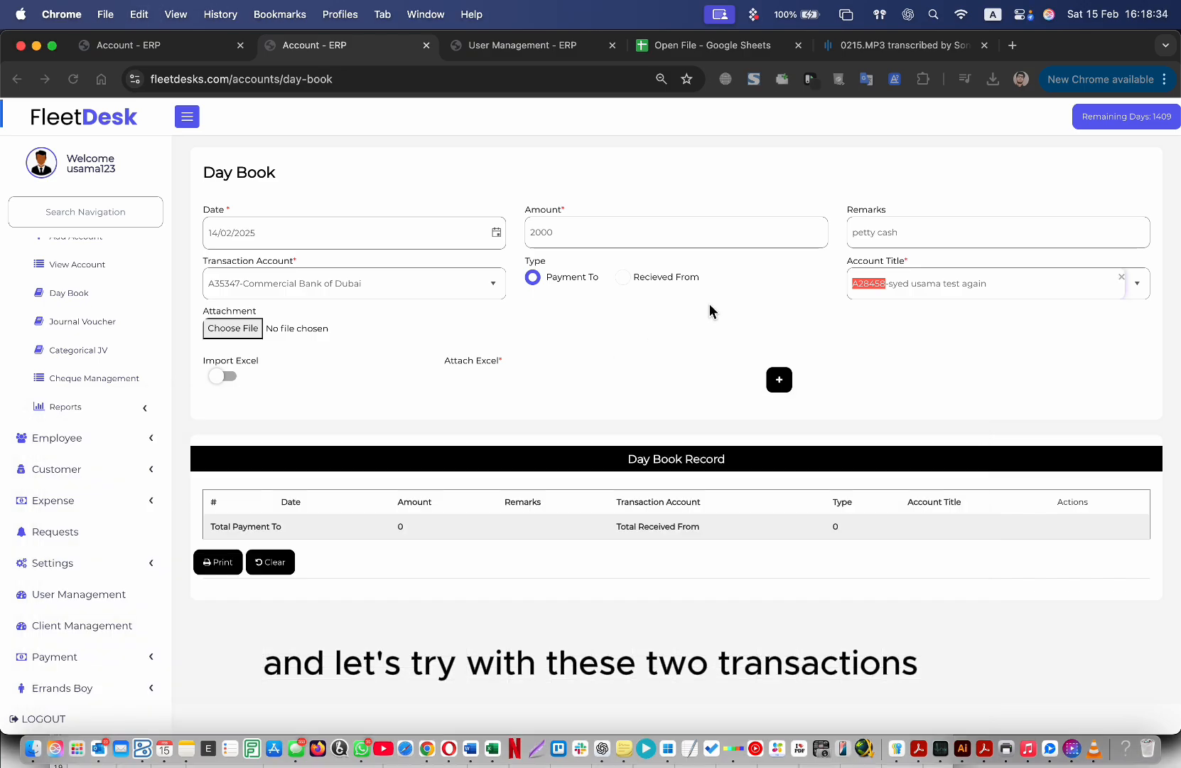
{"action": "left_click", "coordinate": [226, 378]}
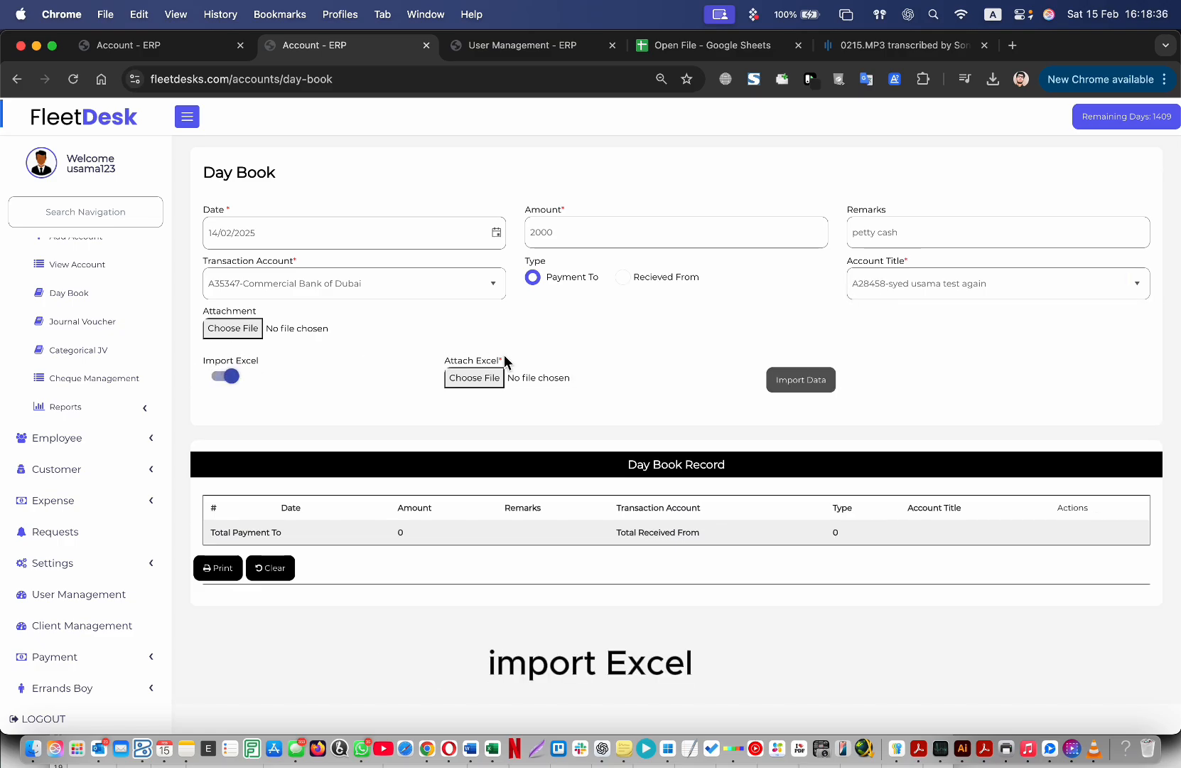
{"action": "left_click", "coordinate": [471, 377]}
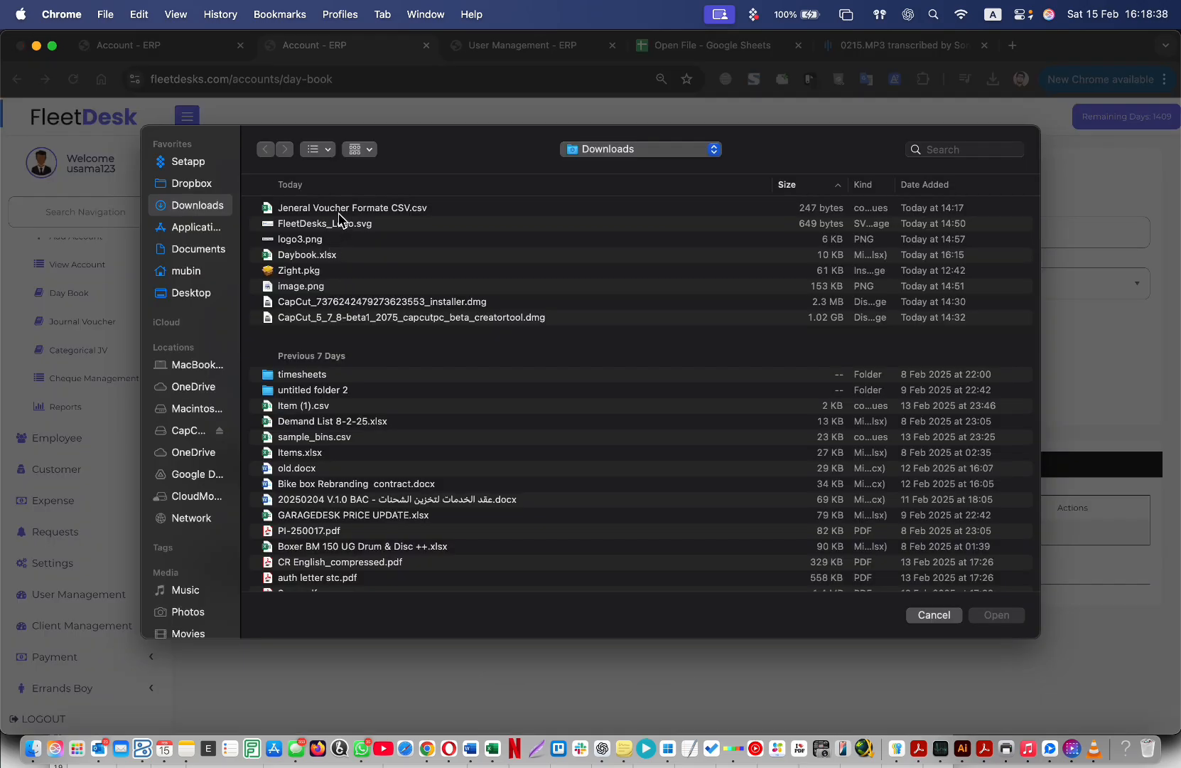
{"action": "left_click", "coordinate": [339, 213]}
{"action": "double_click", "coordinate": [320, 257]}
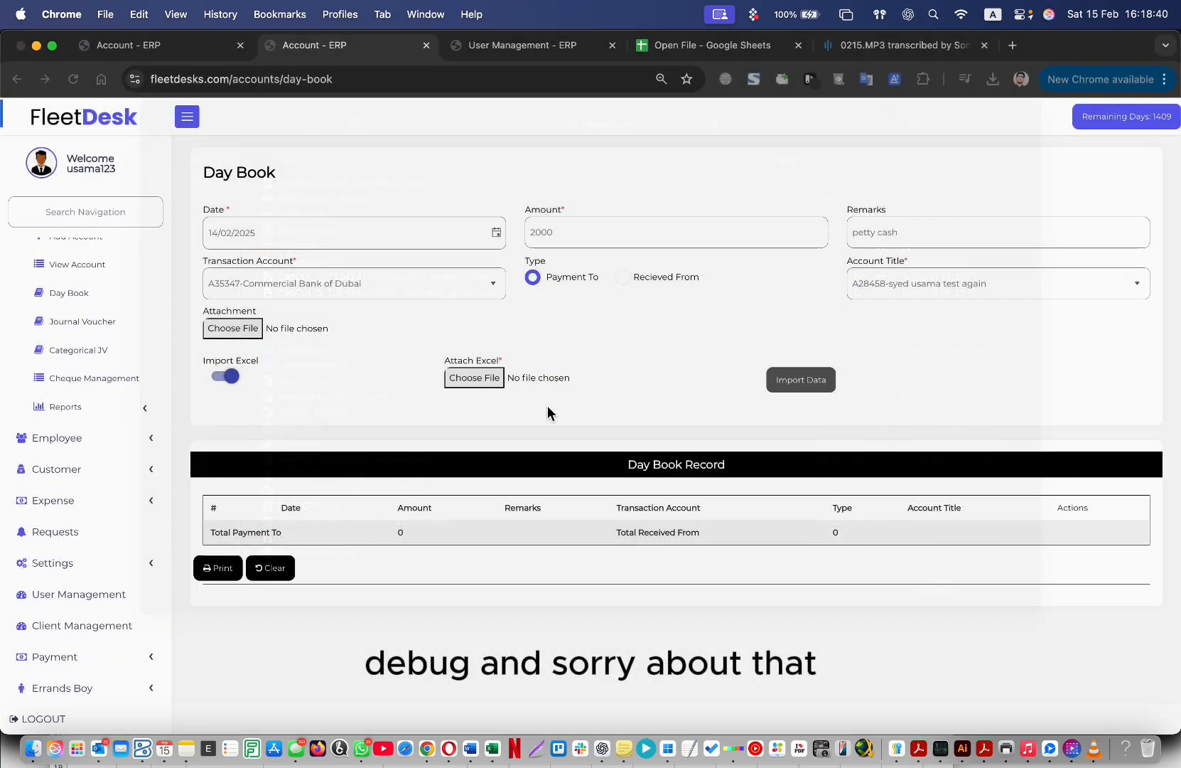
- Return to the Daybook workbook in Excel and check its file name and save location
{"action": "left_click", "coordinate": [492, 748]}
{"action": "left_click", "coordinate": [453, 602]}
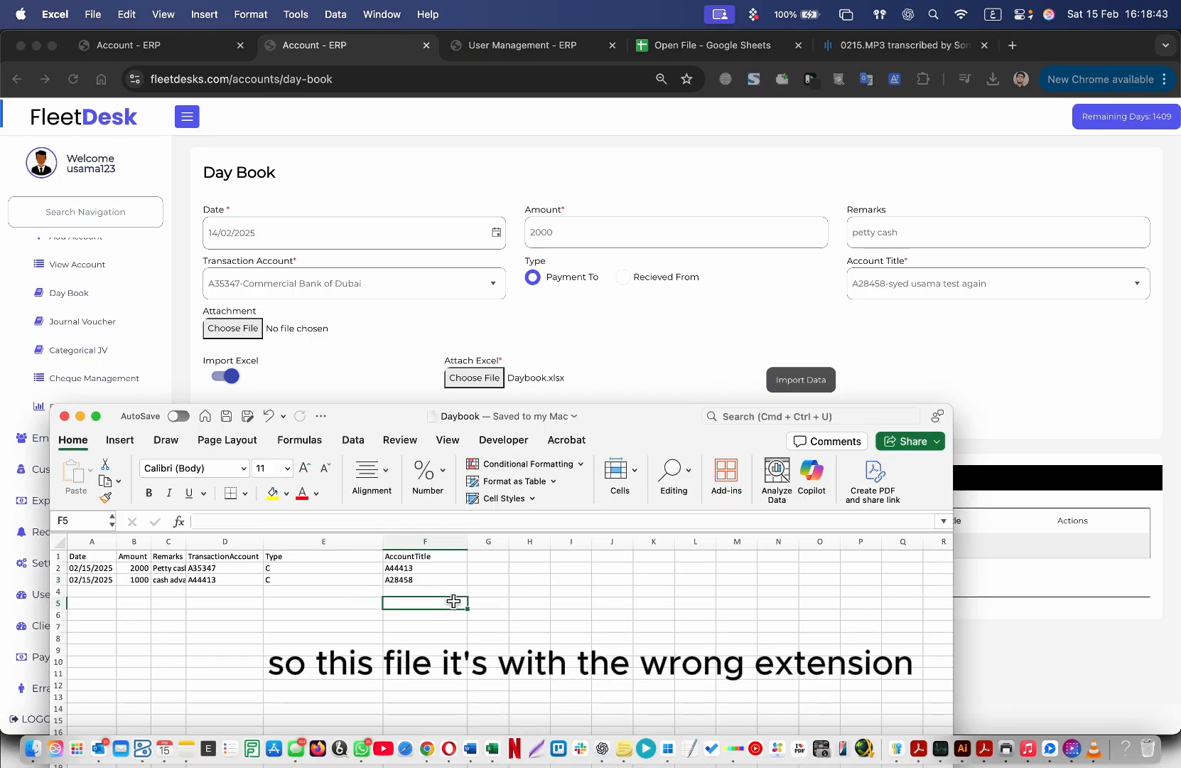
{"action": "left_click", "coordinate": [573, 416]}
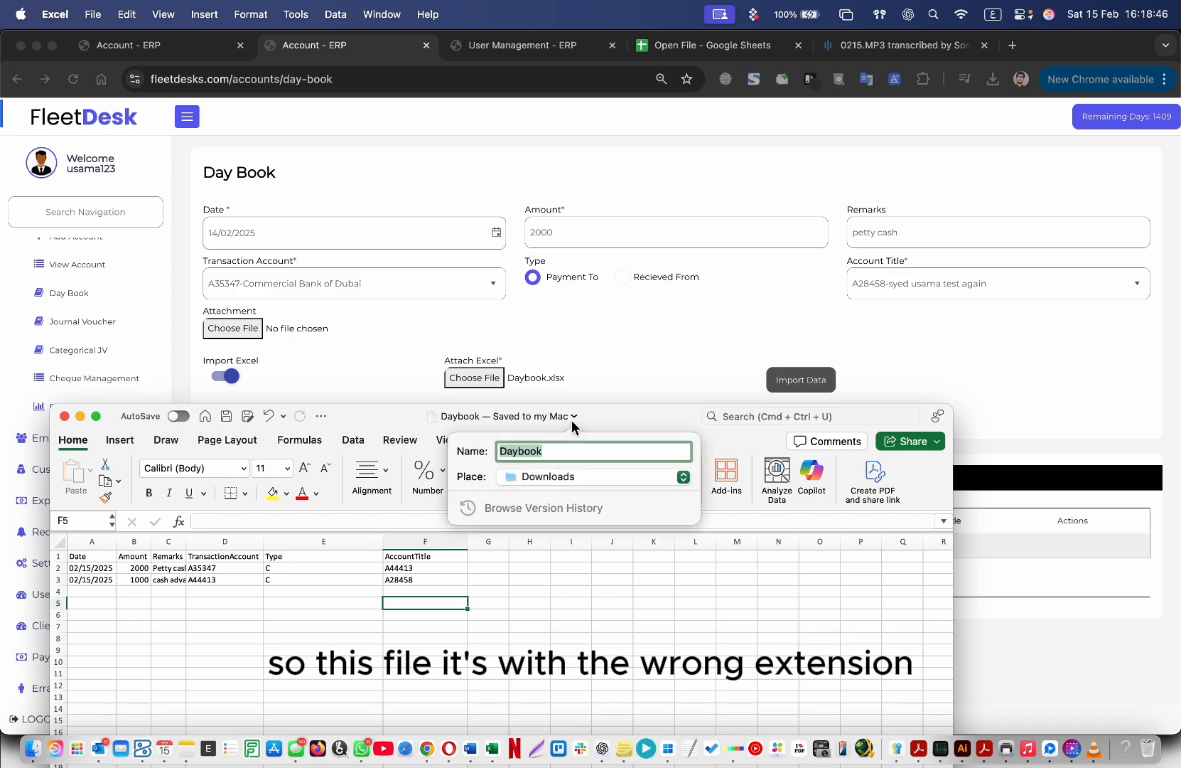
{"action": "left_click", "coordinate": [294, 629]}
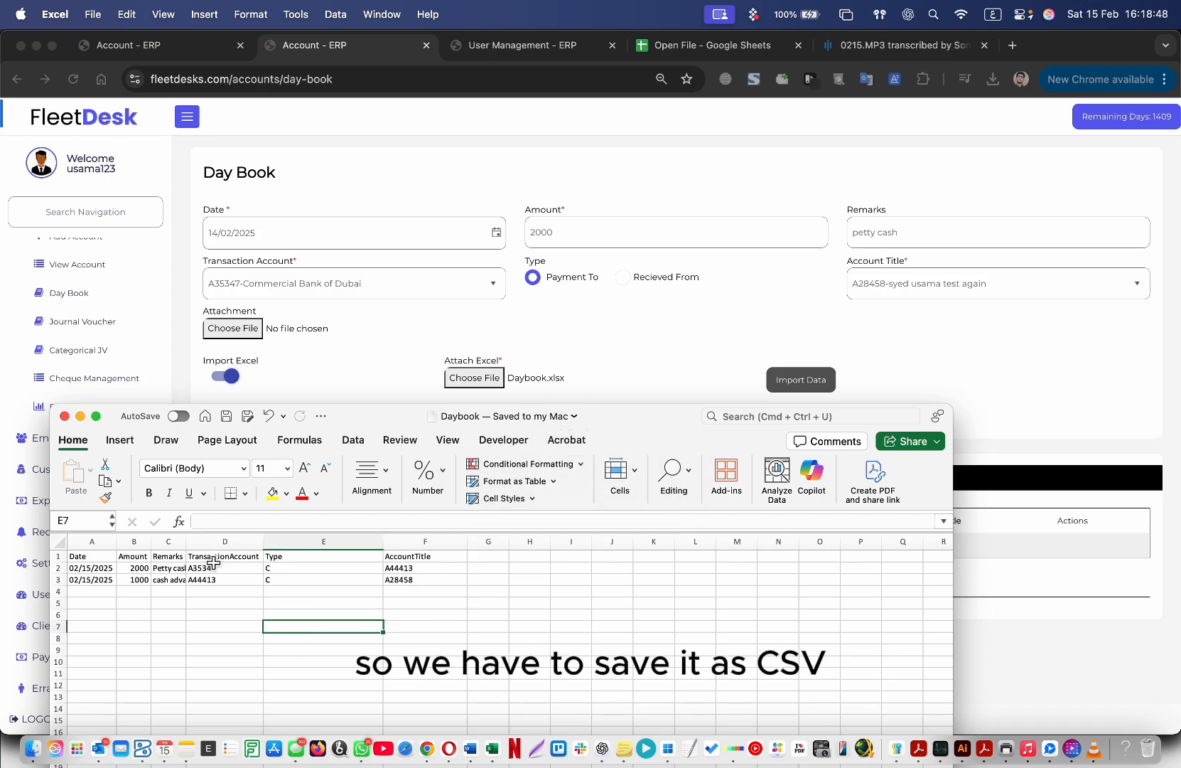
- Save the workbook on the Mac in Downloads as Daybook in MS-DOS Comma Separated (.csv) format
{"action": "left_click", "coordinate": [92, 14]}
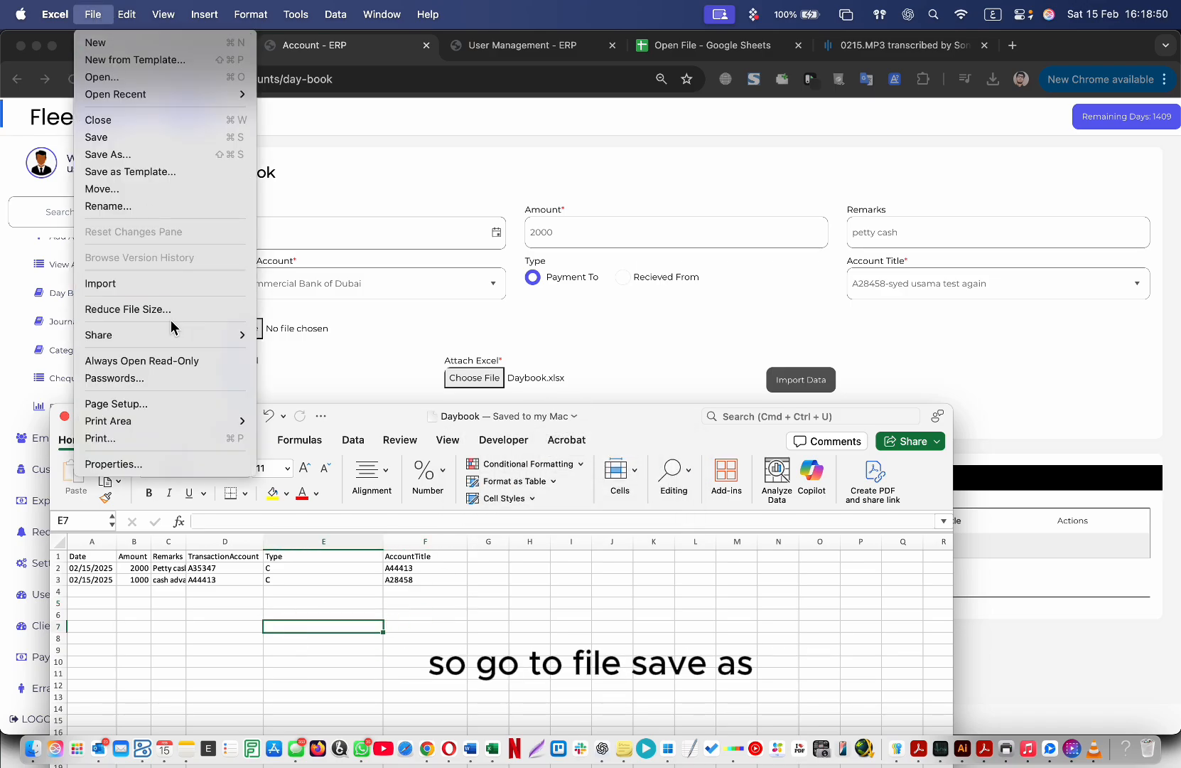
{"action": "left_click", "coordinate": [169, 156]}
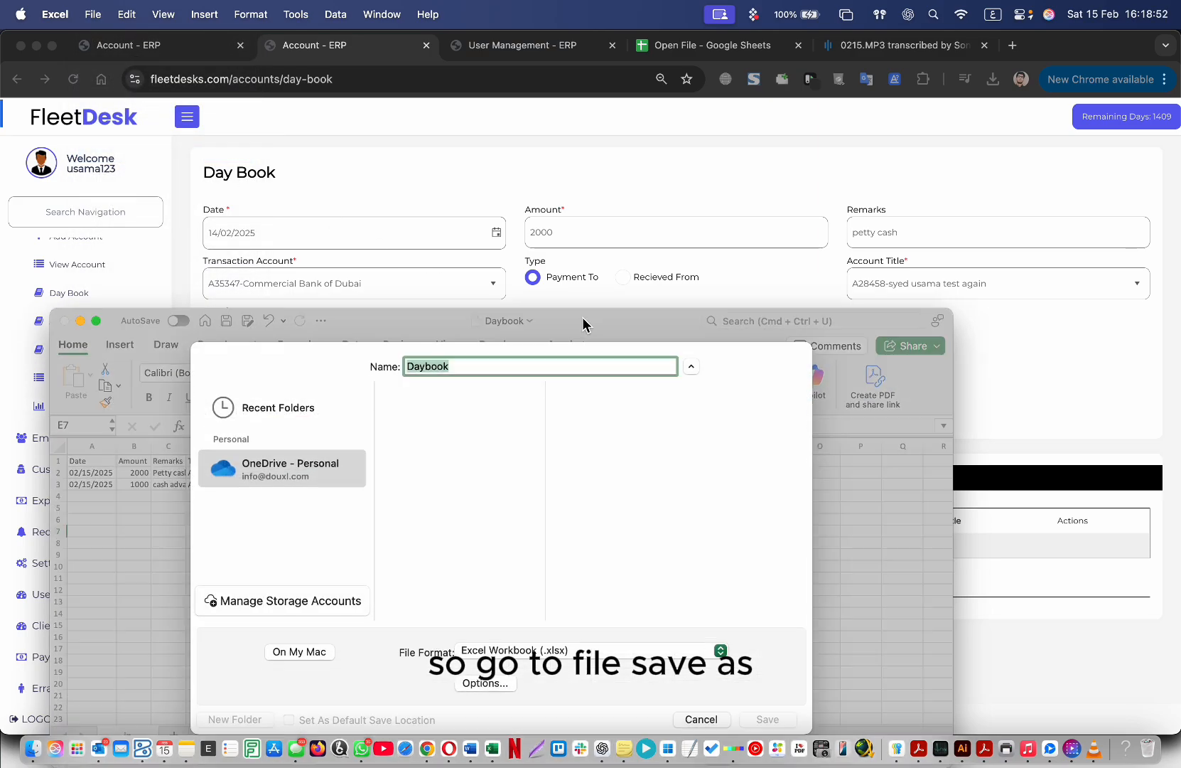
{"action": "left_click", "coordinate": [299, 651]}
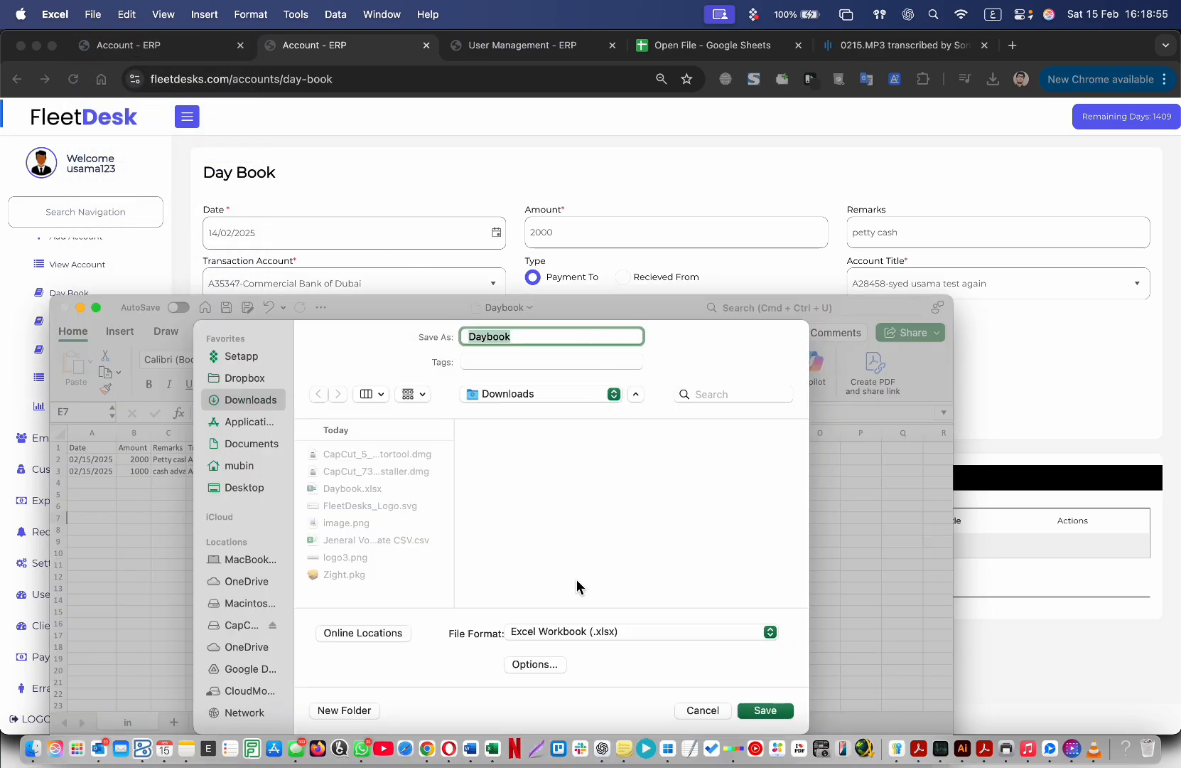
{"action": "left_click", "coordinate": [604, 632]}
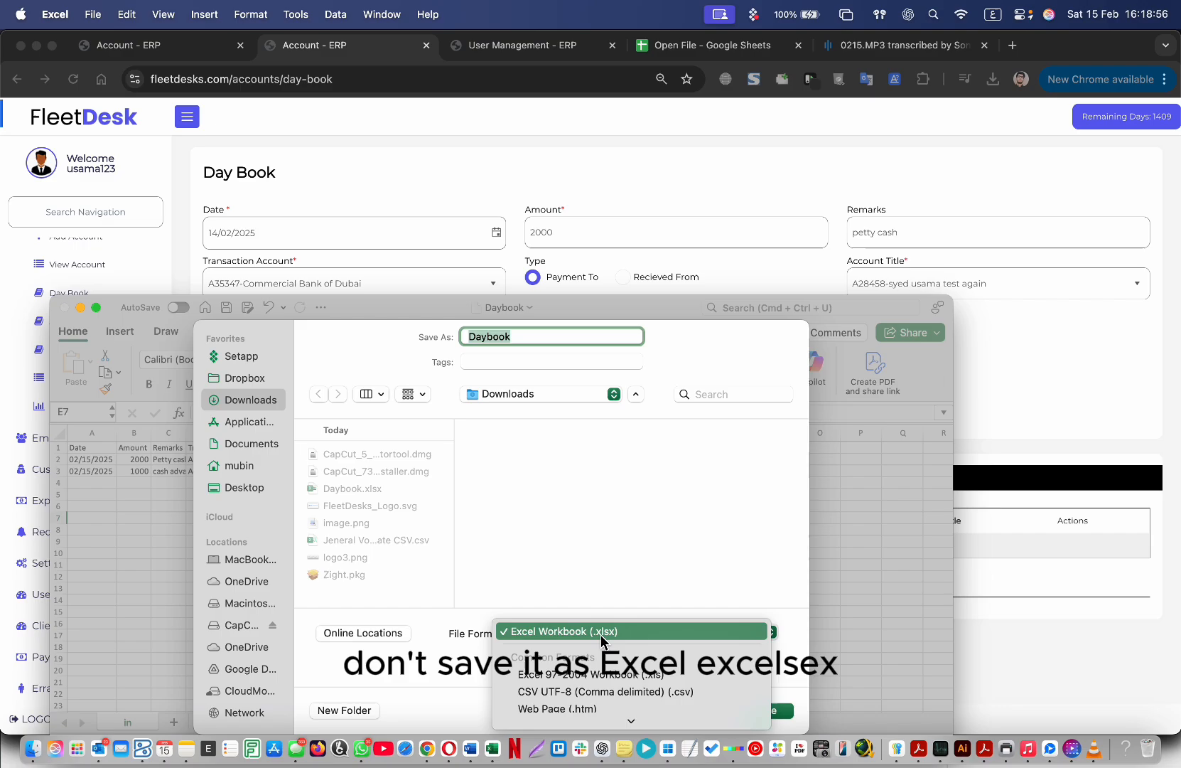
{"action": "left_click", "coordinate": [672, 208]}
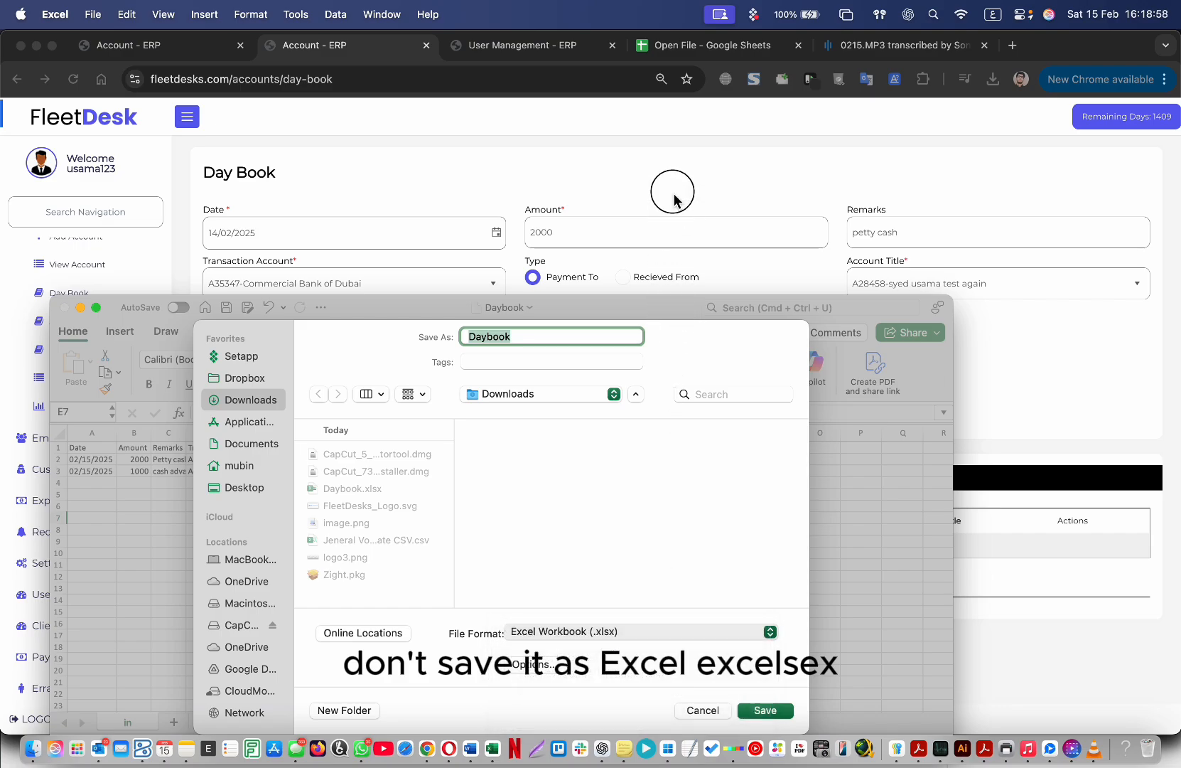
{"action": "left_click_drag", "start_coordinate": [662, 304], "coordinate": [663, 11]}
{"action": "left_click", "coordinate": [621, 366]}
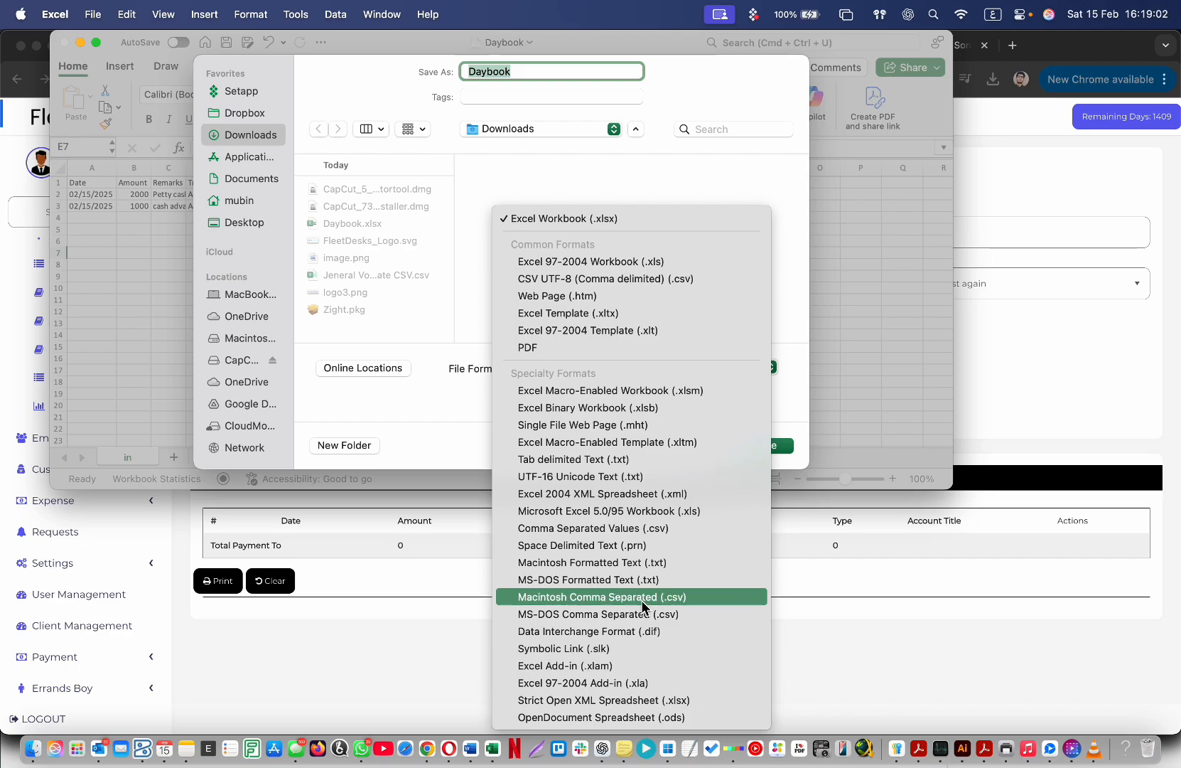
{"action": "left_click", "coordinate": [659, 615]}
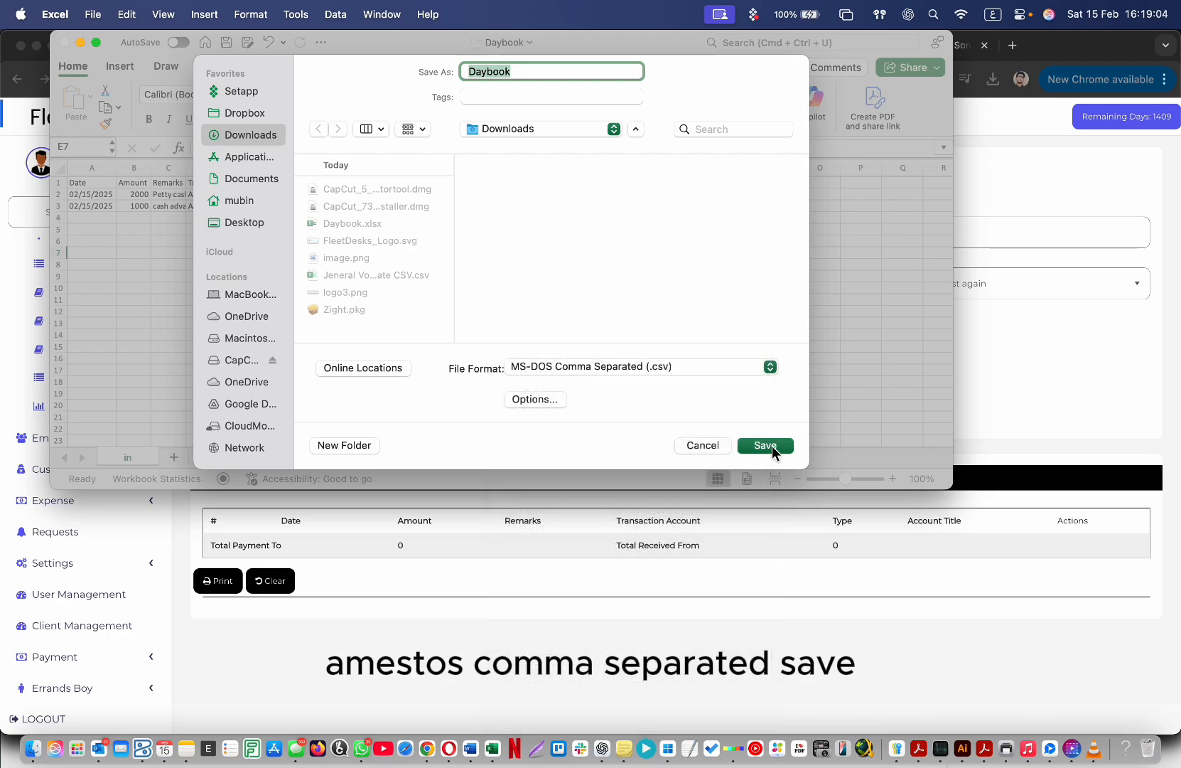
{"action": "left_click", "coordinate": [766, 444]}
- Switch to FleetDesk's Day Book, attach Daybook.csv as the import file, and import its data
{"action": "left_click", "coordinate": [993, 417]}
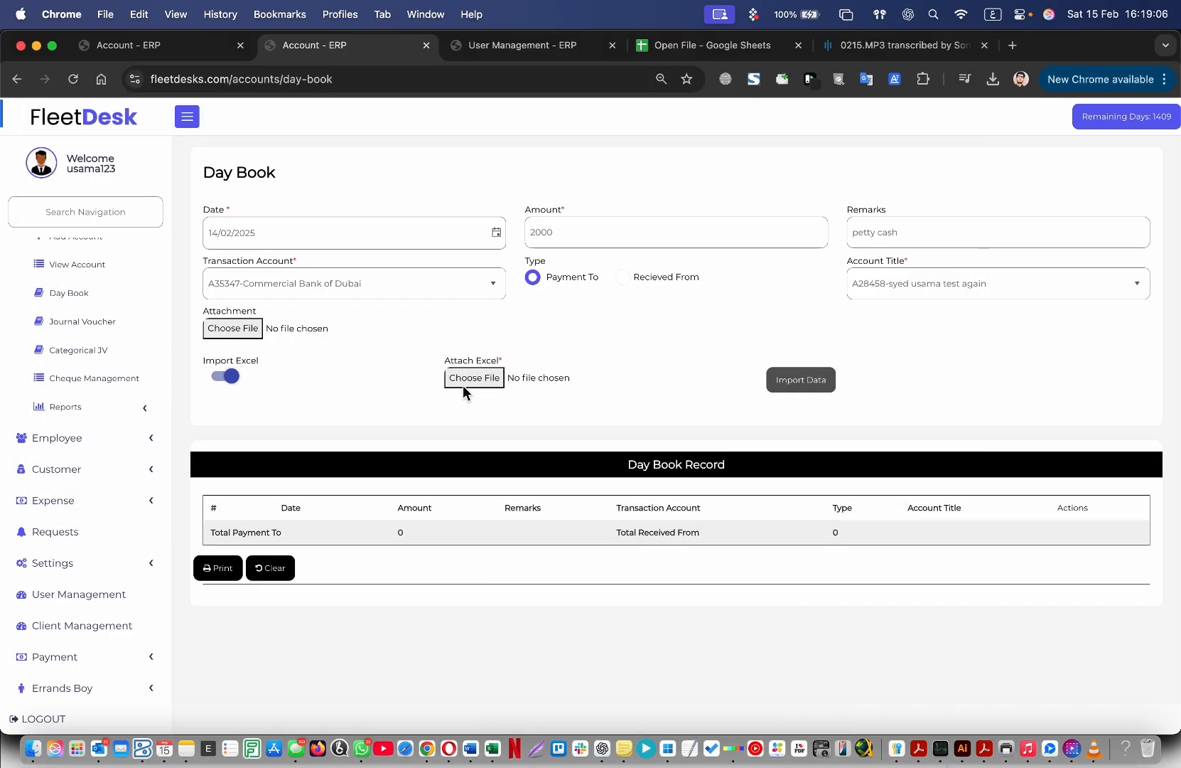
{"action": "left_click", "coordinate": [463, 385]}
{"action": "double_click", "coordinate": [313, 211]}
{"action": "left_click", "coordinate": [807, 391]}
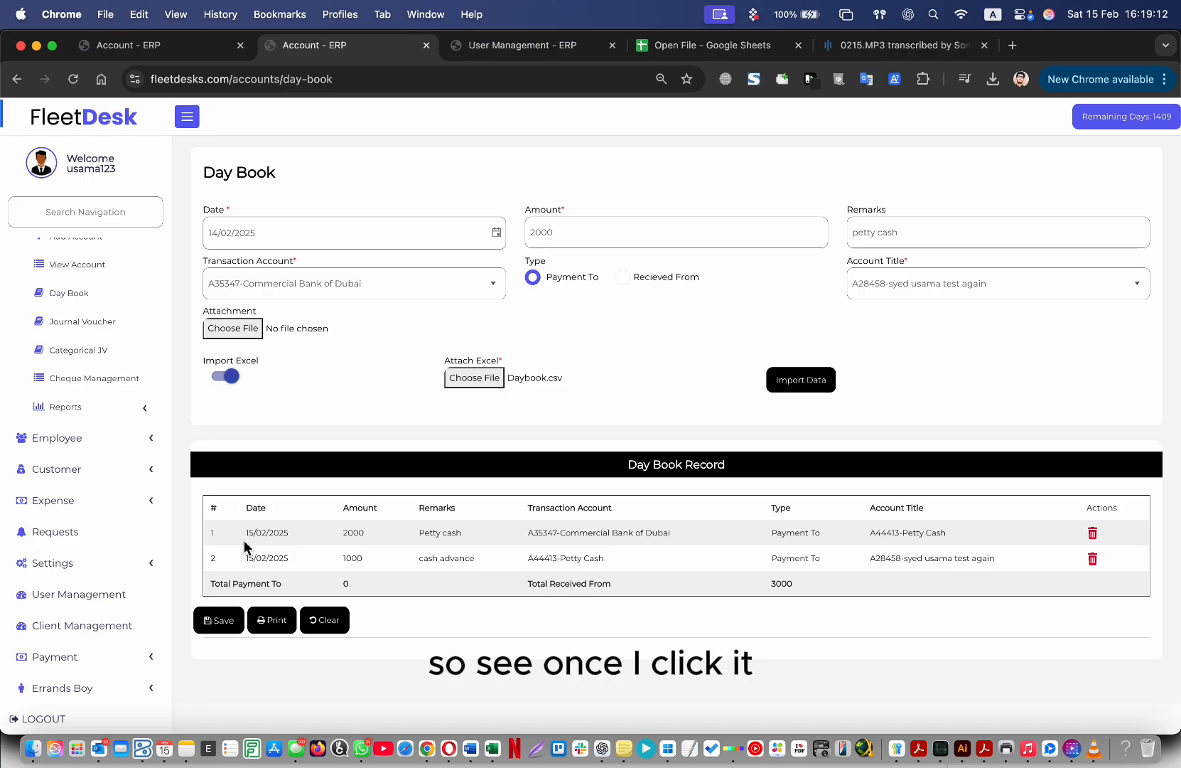
- Review the imported Day Book records' dates, amounts, remarks, and the accounts each payment moves from and to
{"action": "left_click_drag", "start_coordinate": [245, 534], "coordinate": [334, 560]}
{"action": "left_click", "coordinate": [507, 565]}
{"action": "left_click_drag", "start_coordinate": [566, 559], "coordinate": [376, 559]}
{"action": "left_click", "coordinate": [744, 557]}
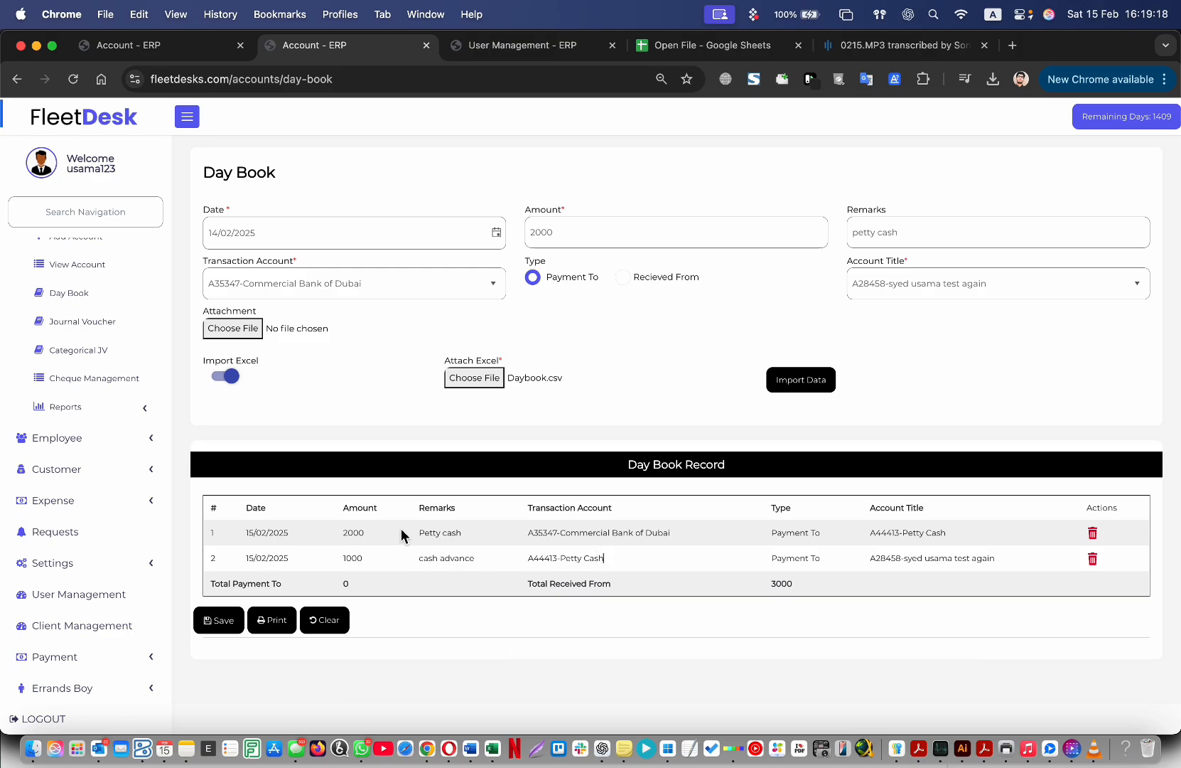
{"action": "left_click_drag", "start_coordinate": [258, 523], "coordinate": [567, 560]}
{"action": "left_click", "coordinate": [658, 554]}
{"action": "left_click_drag", "start_coordinate": [565, 538], "coordinate": [681, 542]}
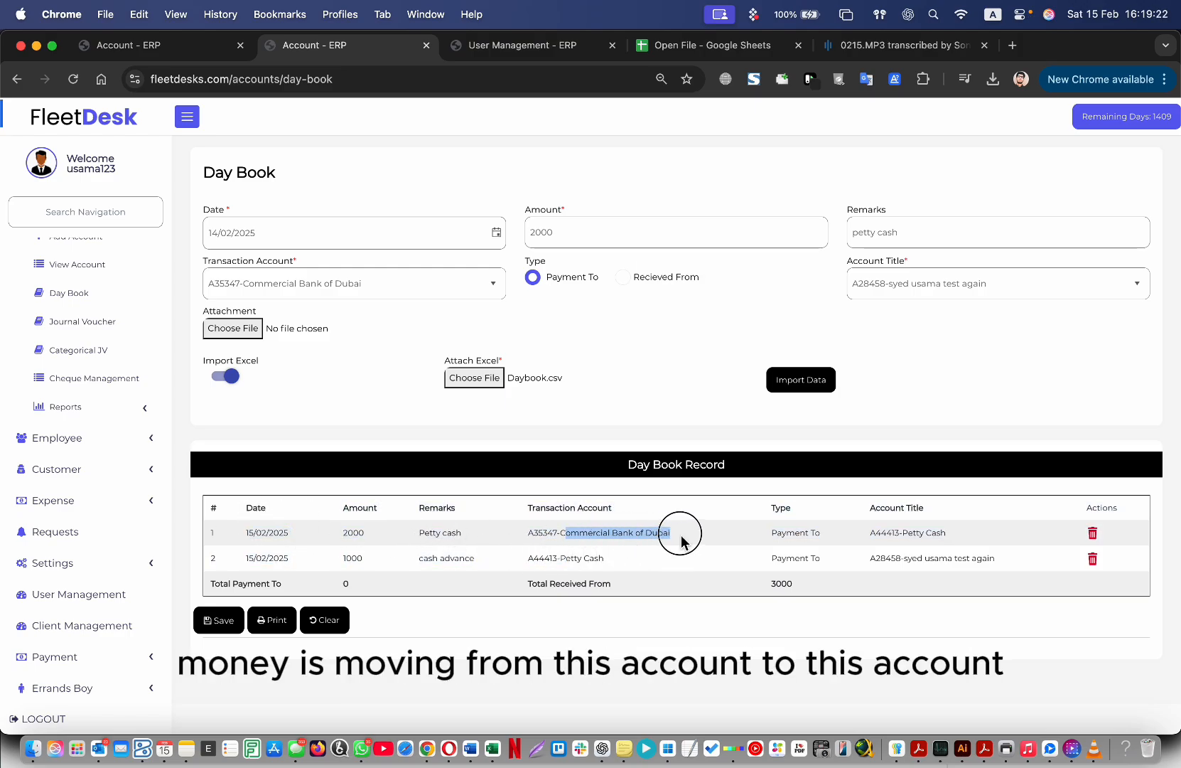
{"action": "left_click_drag", "start_coordinate": [910, 533], "coordinate": [948, 534]}
{"action": "left_click_drag", "start_coordinate": [558, 560], "coordinate": [608, 560]}
{"action": "left_click_drag", "start_coordinate": [901, 558], "coordinate": [947, 558]}
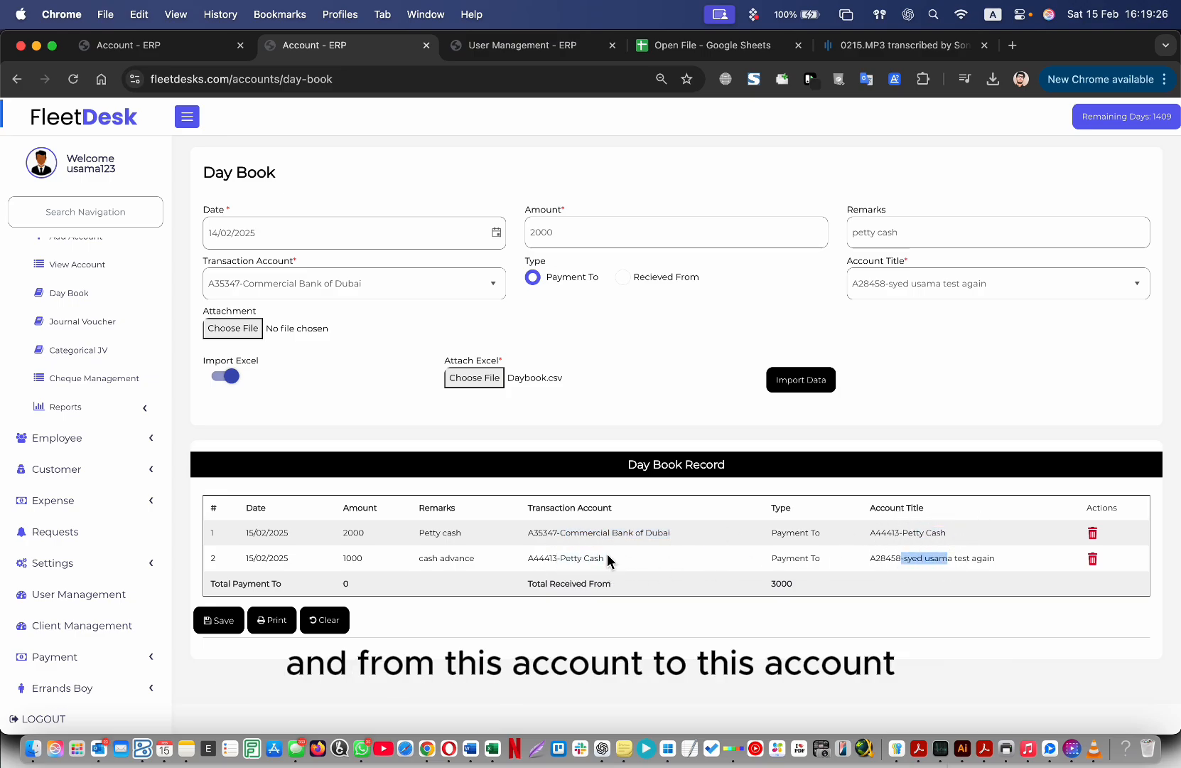
- Examine the two imported Day Book rows one by one as separate, independent transactions
{"action": "left_click", "coordinate": [433, 540]}
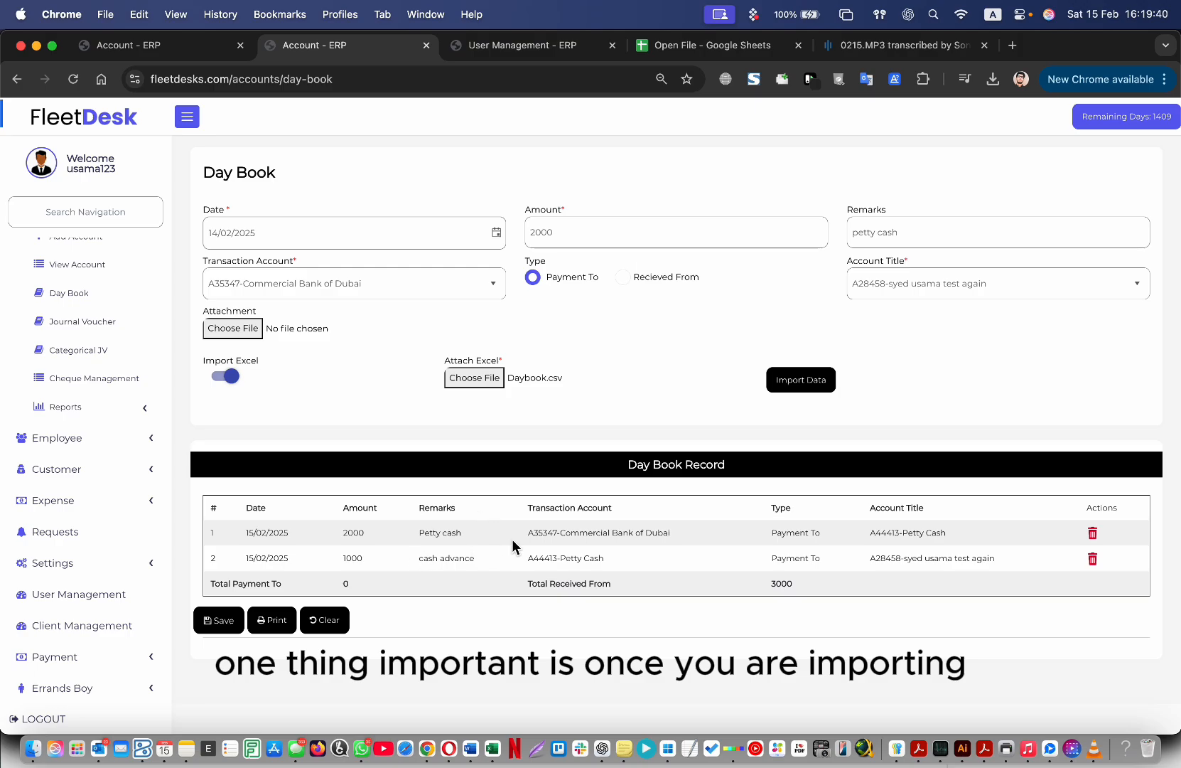
{"action": "left_click", "coordinate": [245, 529]}
{"action": "left_click_drag", "start_coordinate": [245, 529], "coordinate": [398, 532]}
{"action": "left_click_drag", "start_coordinate": [253, 559], "coordinate": [346, 555]}
{"action": "left_click", "coordinate": [416, 561]}
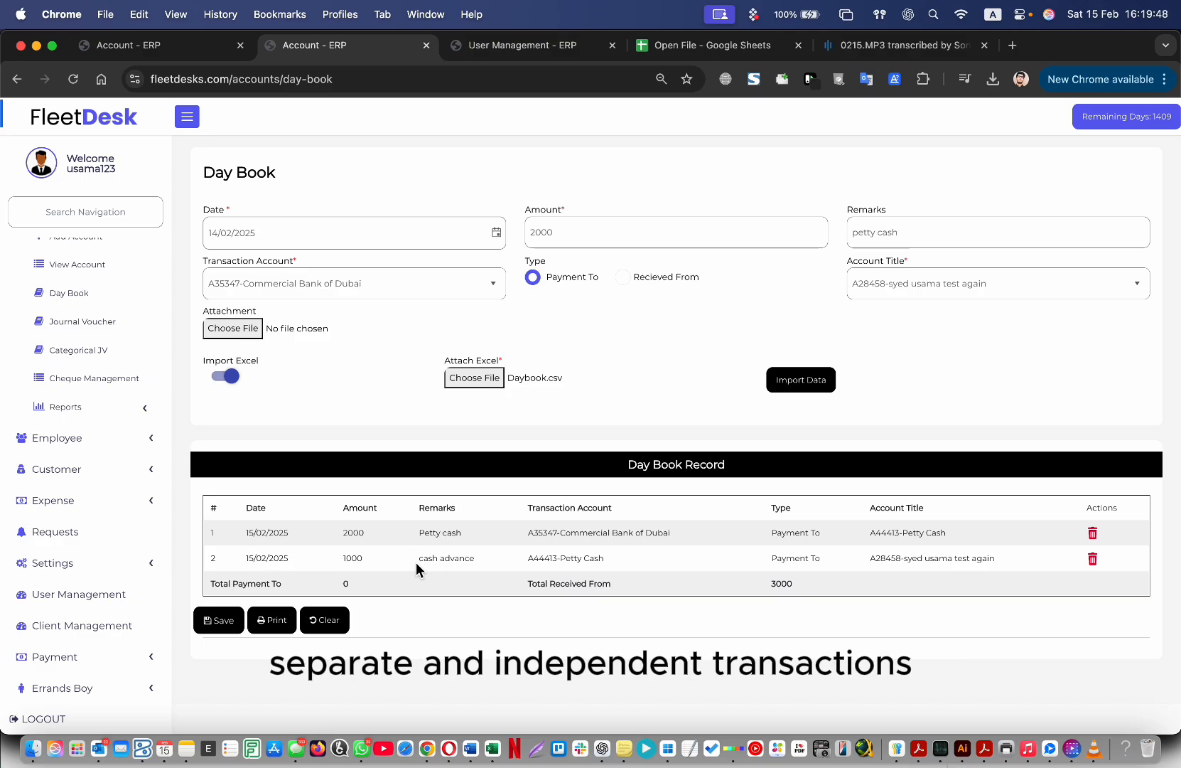
{"action": "left_click_drag", "start_coordinate": [424, 532], "coordinate": [641, 534]}
{"action": "left_click", "coordinate": [650, 539]}
{"action": "left_click", "coordinate": [459, 553]}
{"action": "left_click", "coordinate": [592, 558]}
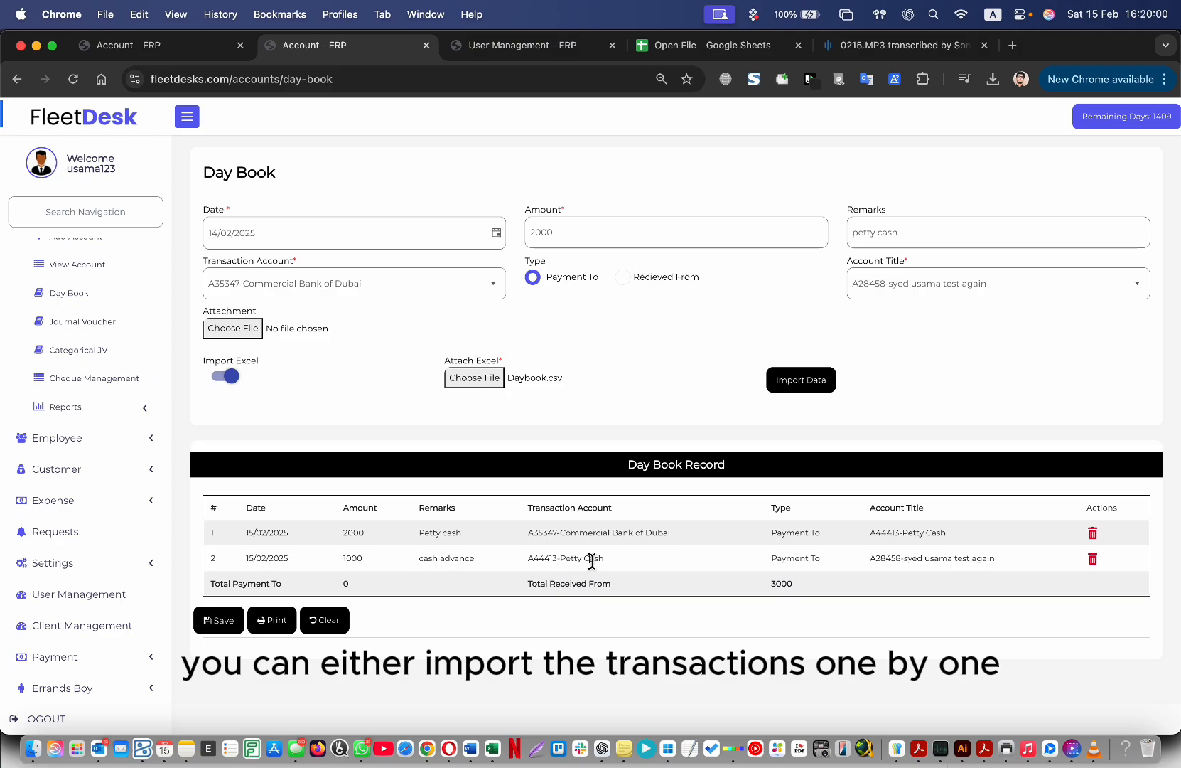
{"action": "left_click_drag", "start_coordinate": [331, 202], "coordinate": [607, 398]}
{"action": "left_click", "coordinate": [664, 398]}
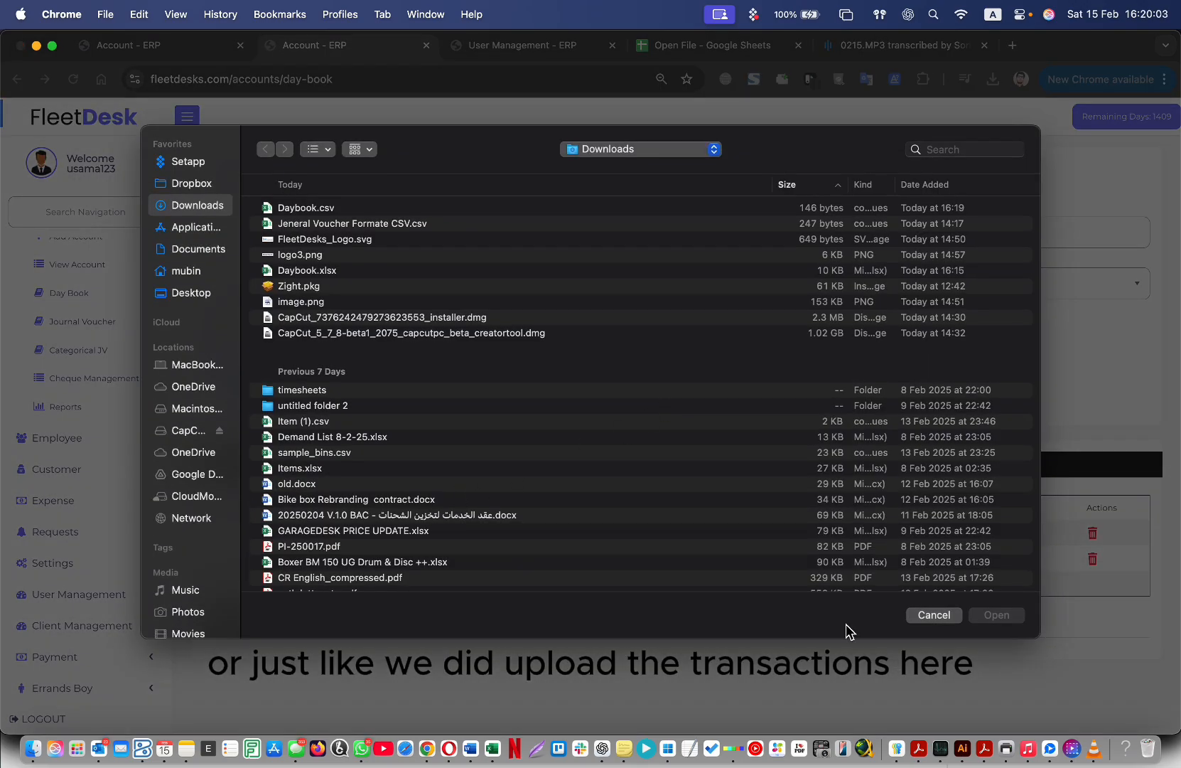
{"action": "left_click", "coordinate": [953, 615]}
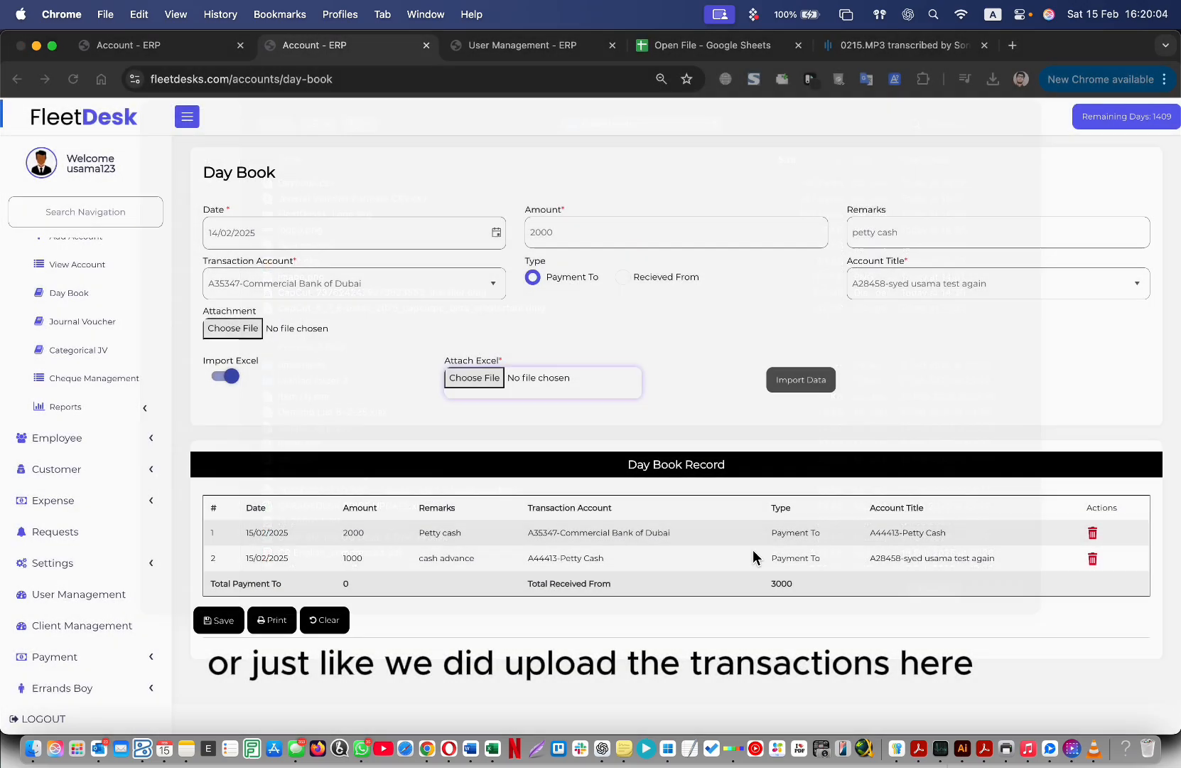
- Save the two imported Day Book transactions and return to the Day Book List, accepting the leave-page warning
{"action": "left_click", "coordinate": [218, 620]}
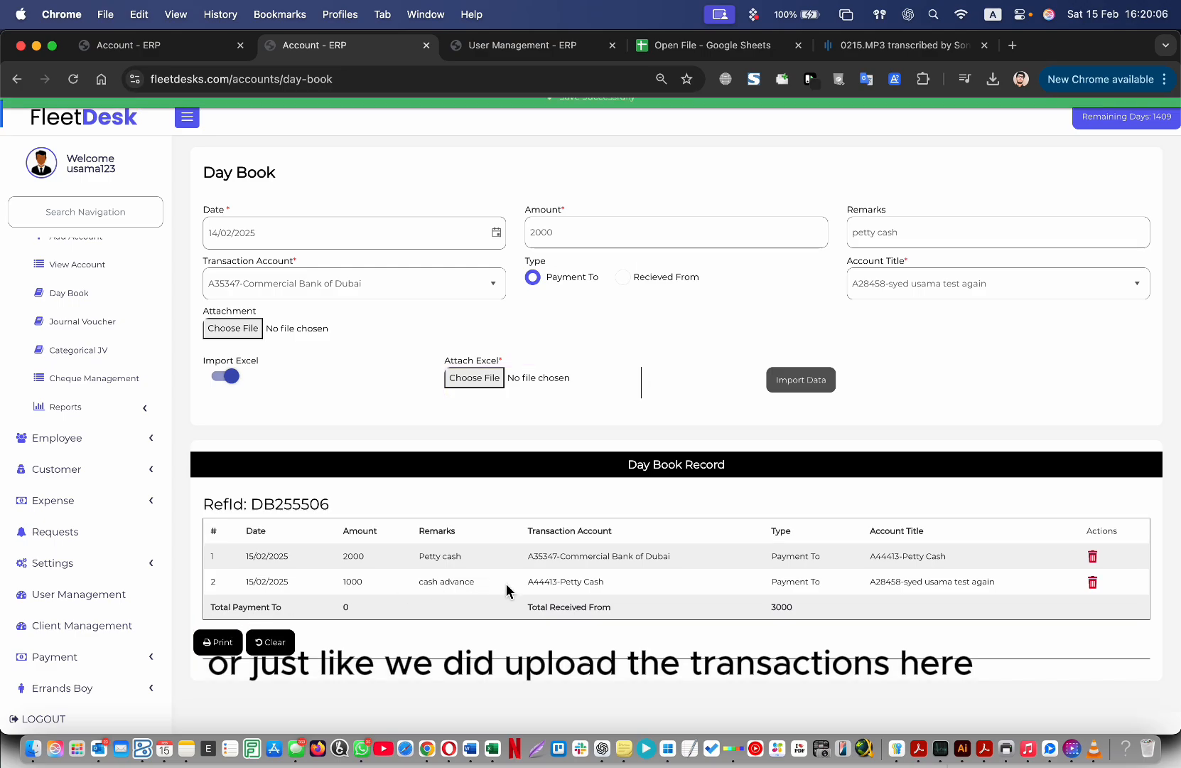
{"action": "left_click", "coordinate": [126, 299]}
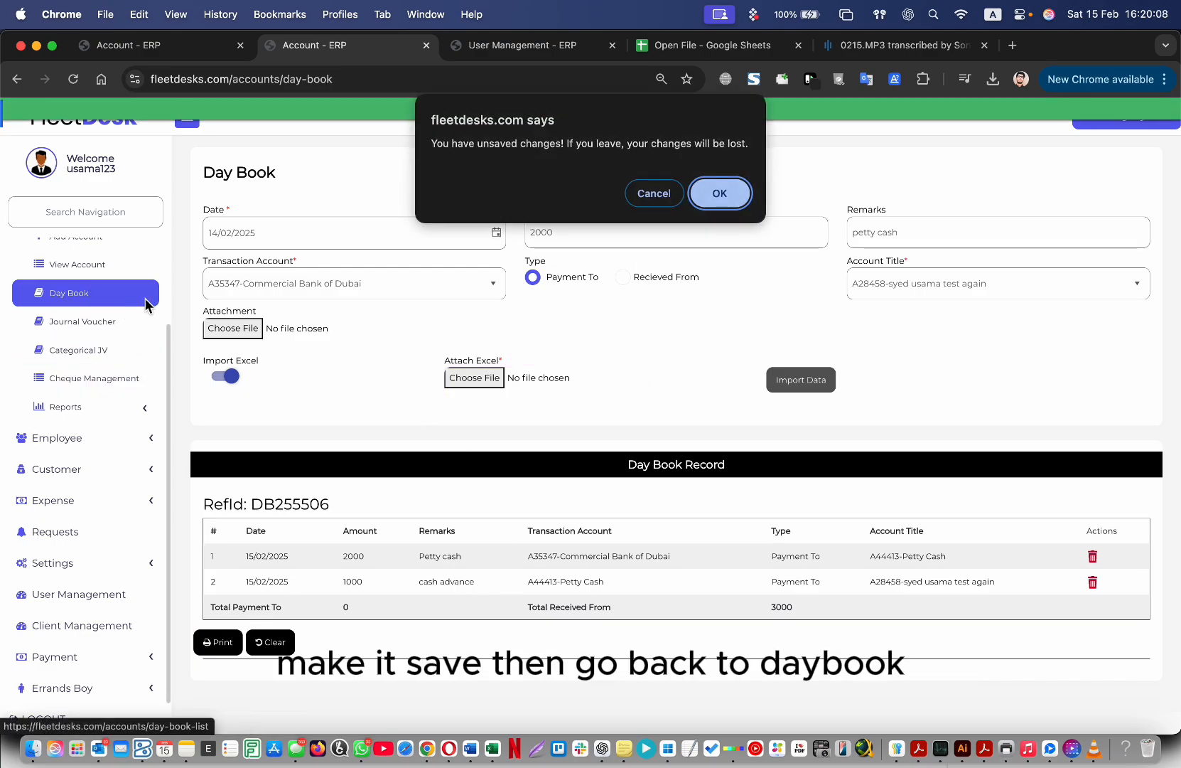
{"action": "left_click", "coordinate": [748, 194]}
- Open the 1000 cash advance entry for editing to view its fields and attachment option, and return to the Day Book List
{"action": "left_click_drag", "start_coordinate": [735, 318], "coordinate": [627, 319]}
{"action": "left_click", "coordinate": [1117, 310]}
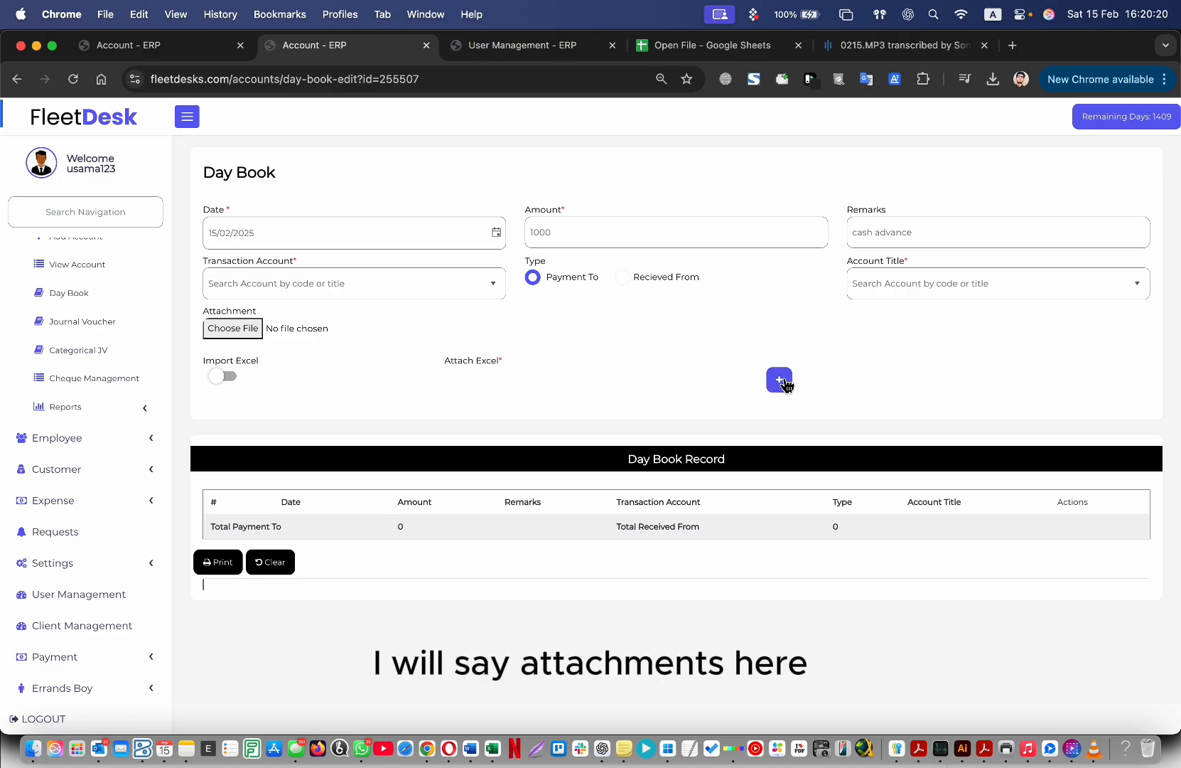
{"action": "left_click", "coordinate": [18, 79]}
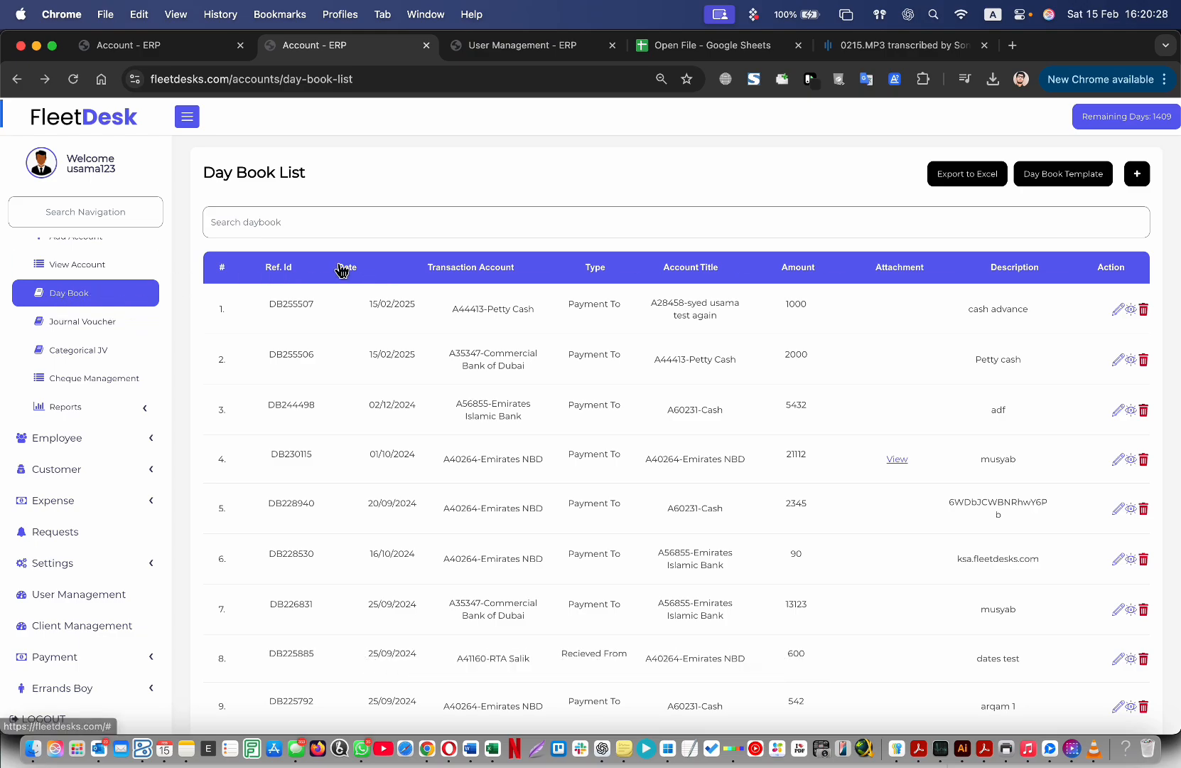
- Examine the two newest entries in the Day Book List: reference ID, date, transaction account, type, account title and amount
{"action": "double_click", "coordinate": [291, 305]}
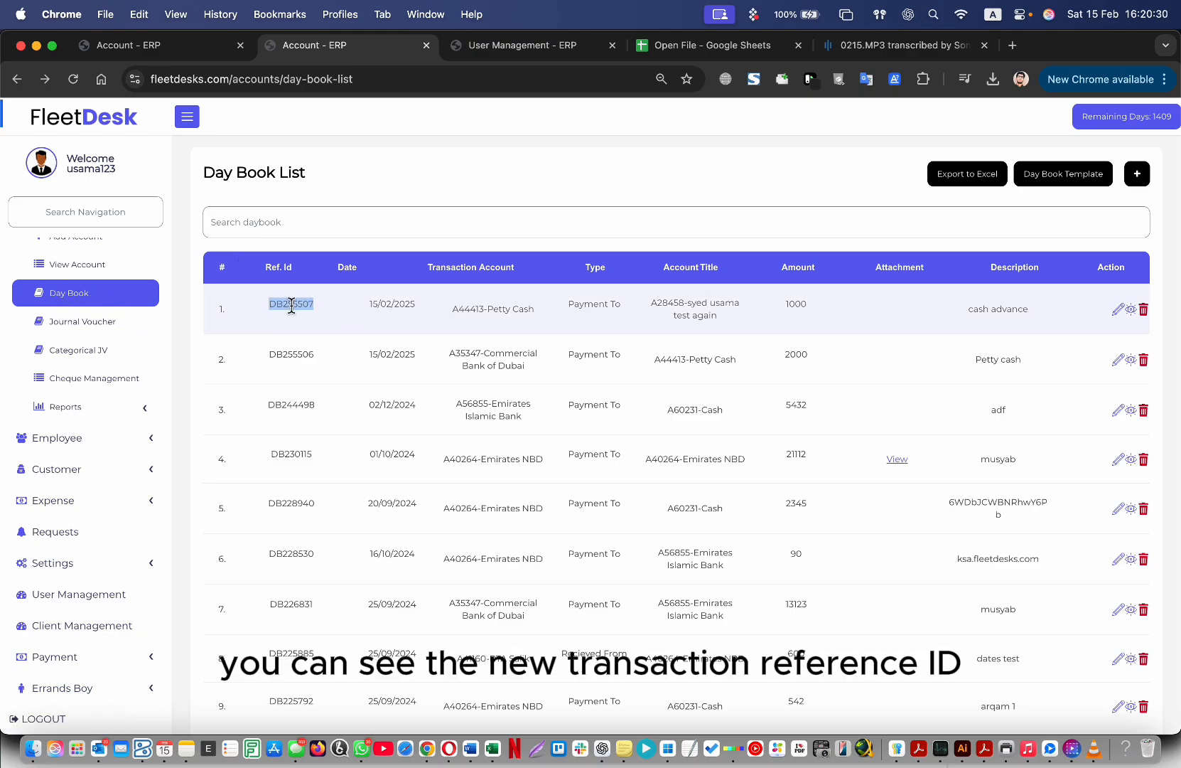
{"action": "left_click_drag", "start_coordinate": [373, 304], "coordinate": [499, 321]}
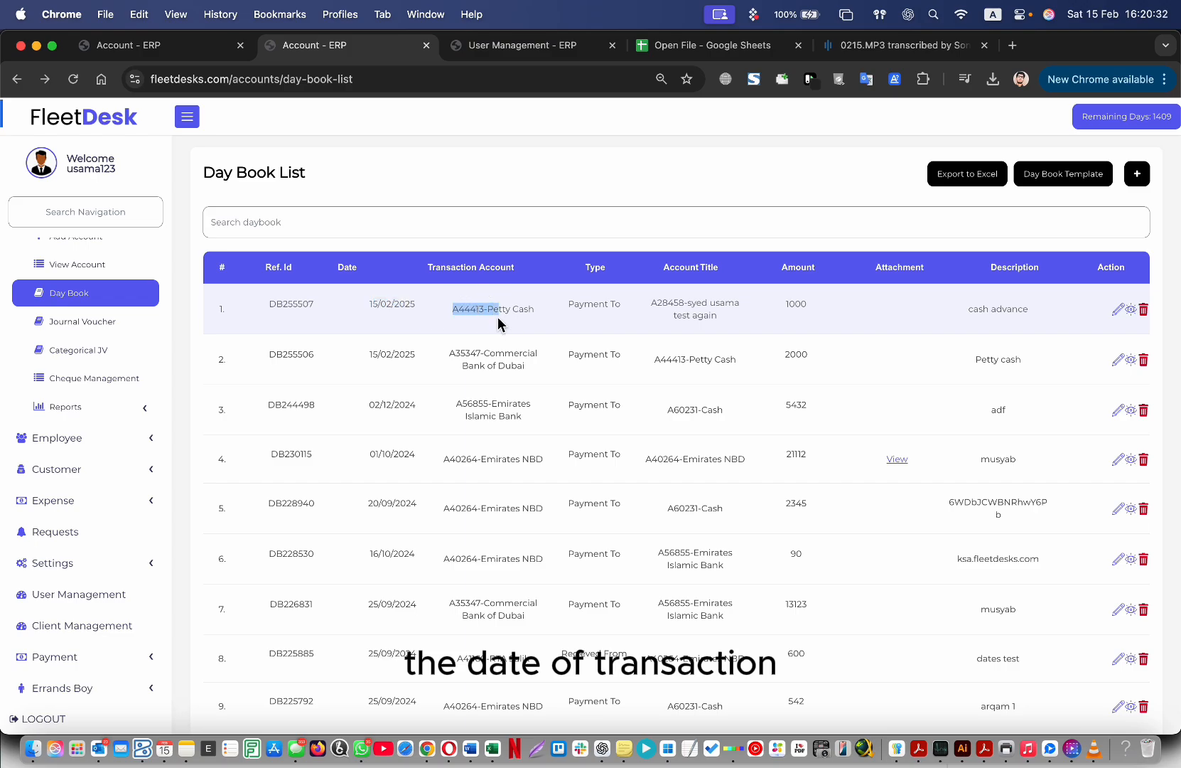
{"action": "left_click", "coordinate": [513, 311]}
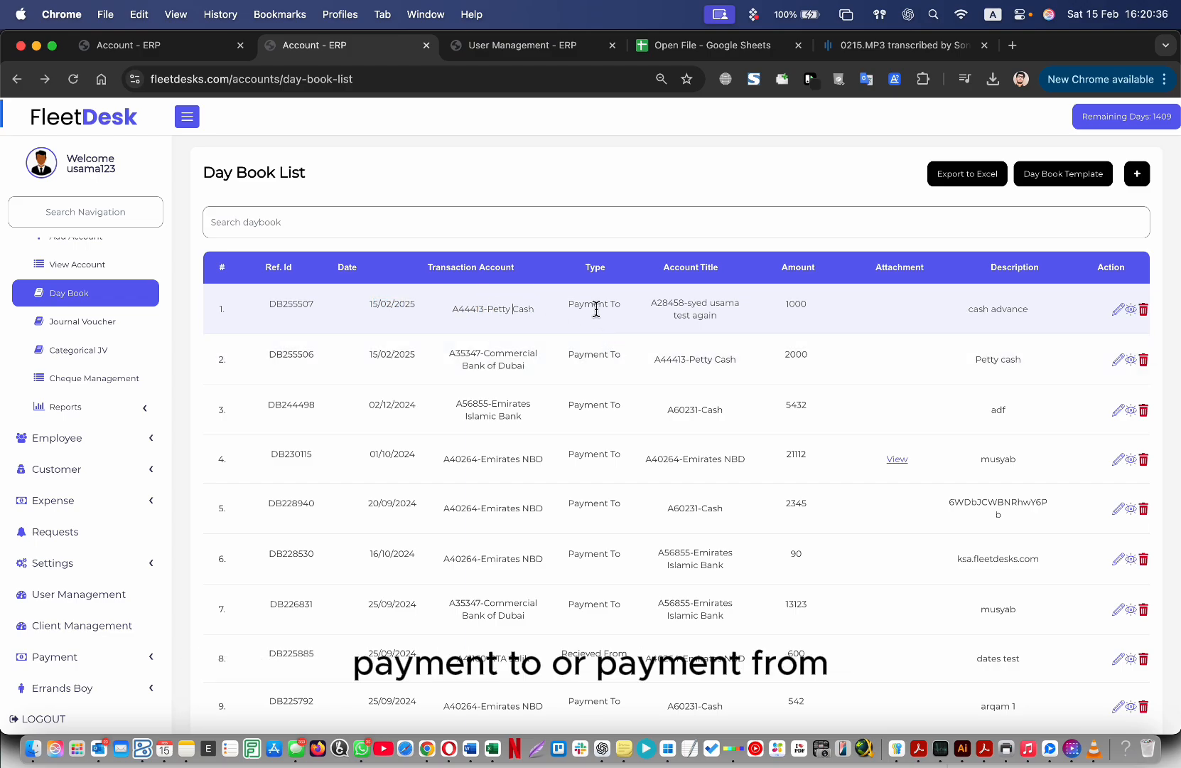
{"action": "left_click_drag", "start_coordinate": [674, 303], "coordinate": [711, 312]}
{"action": "left_click", "coordinate": [796, 306]}
{"action": "left_click", "coordinate": [805, 354]}
{"action": "double_click", "coordinate": [805, 354]}
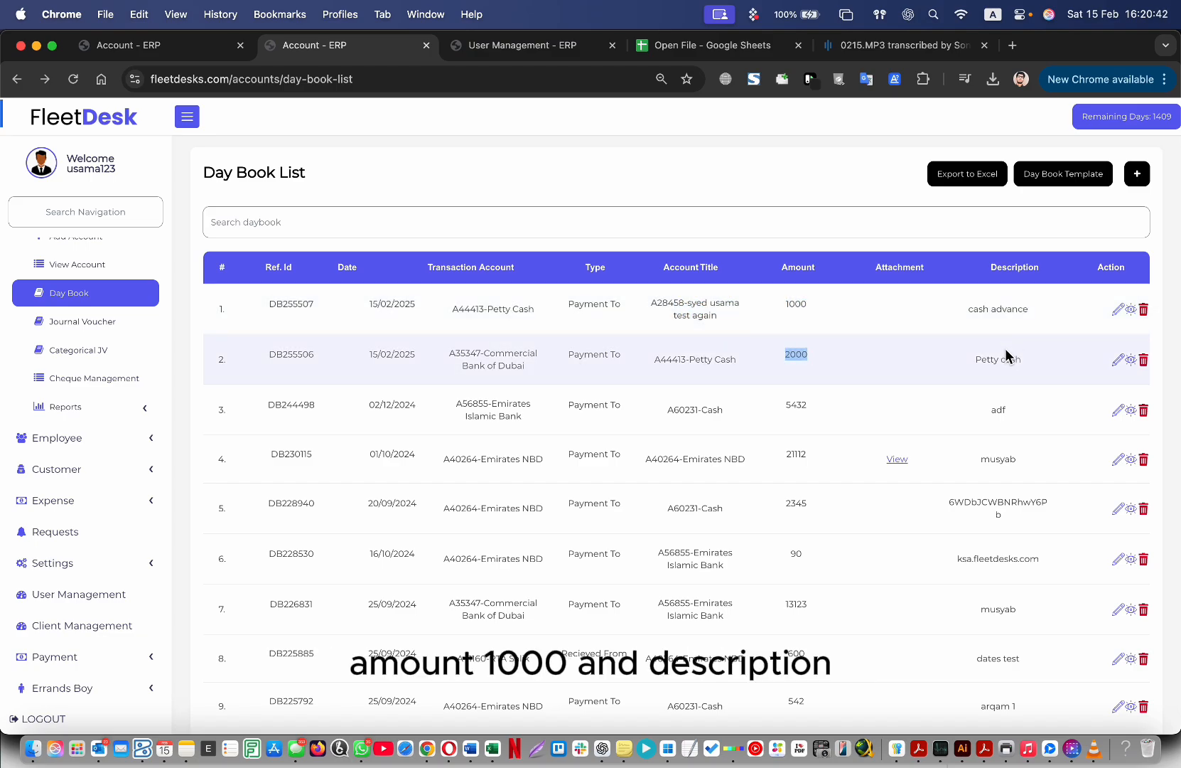